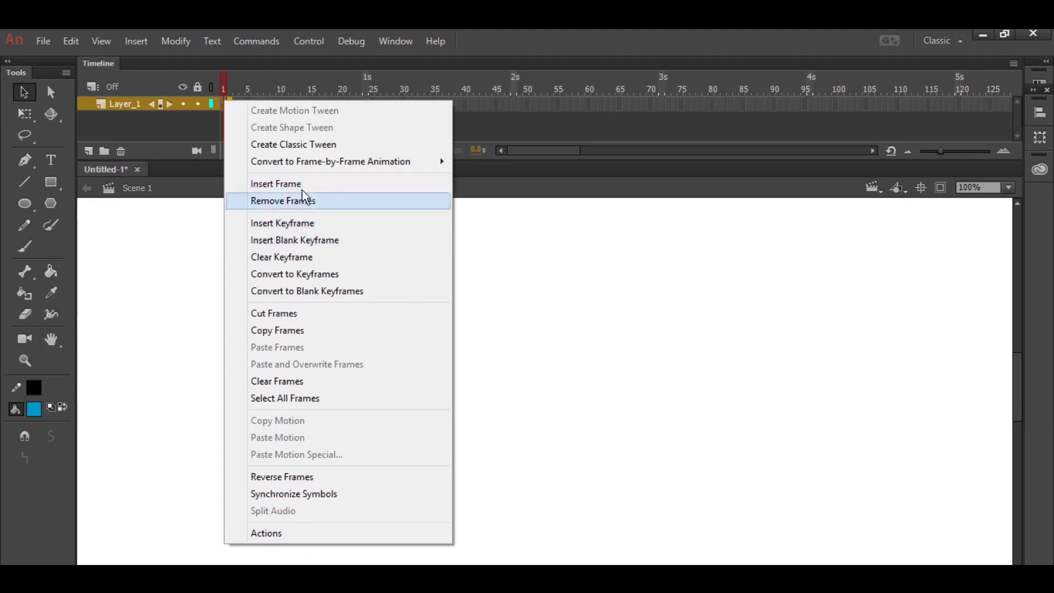
Step: Enlarge the timeline's frame display and draw a blue oval with a black outline on frame 1 of Layer_1
{"action": "left_click", "coordinate": [206, 286]}
{"action": "left_click", "coordinate": [206, 287]}
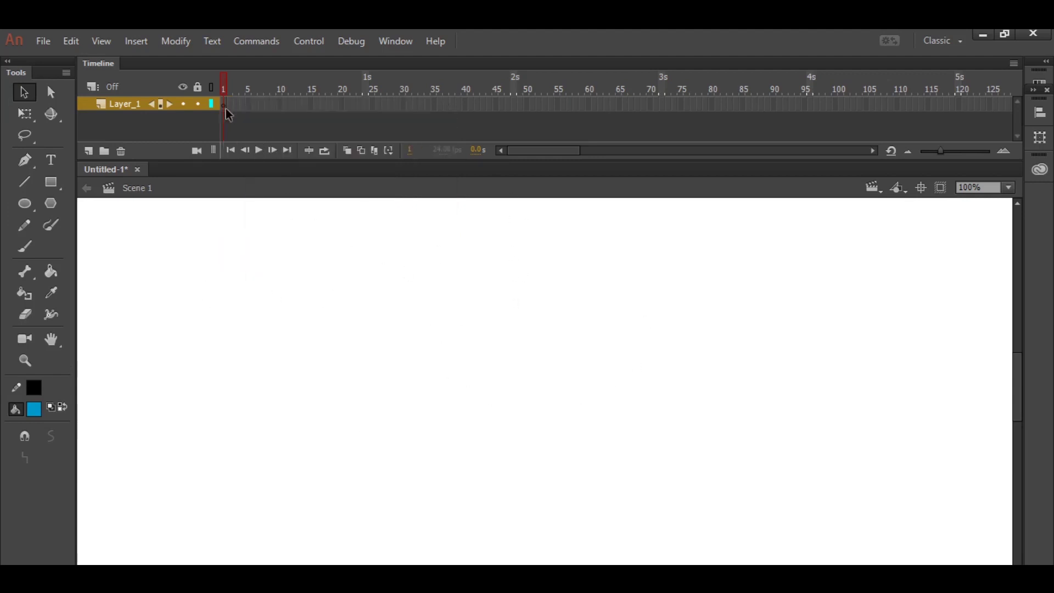
{"action": "left_click_drag", "start_coordinate": [941, 153], "coordinate": [962, 152]}
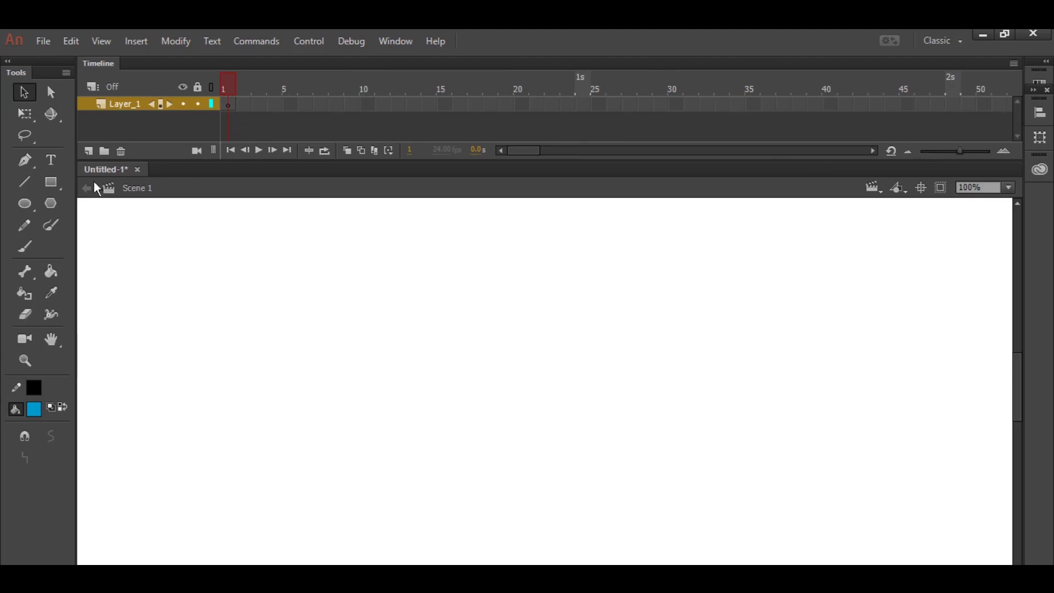
{"action": "left_click", "coordinate": [31, 204]}
{"action": "left_click_drag", "start_coordinate": [179, 304], "coordinate": [291, 395]}
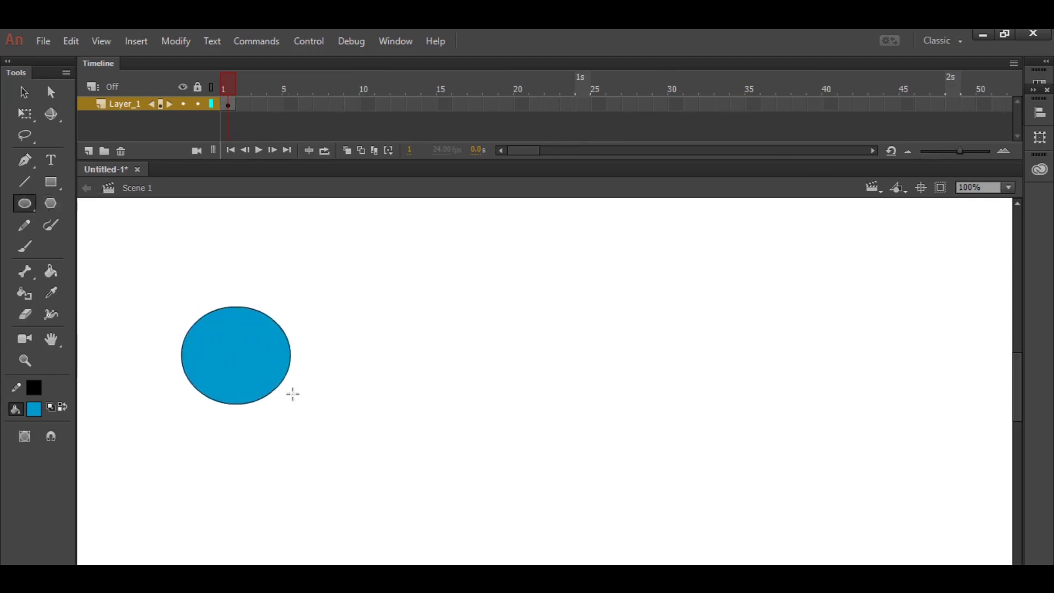
{"action": "left_click", "coordinate": [23, 92]}
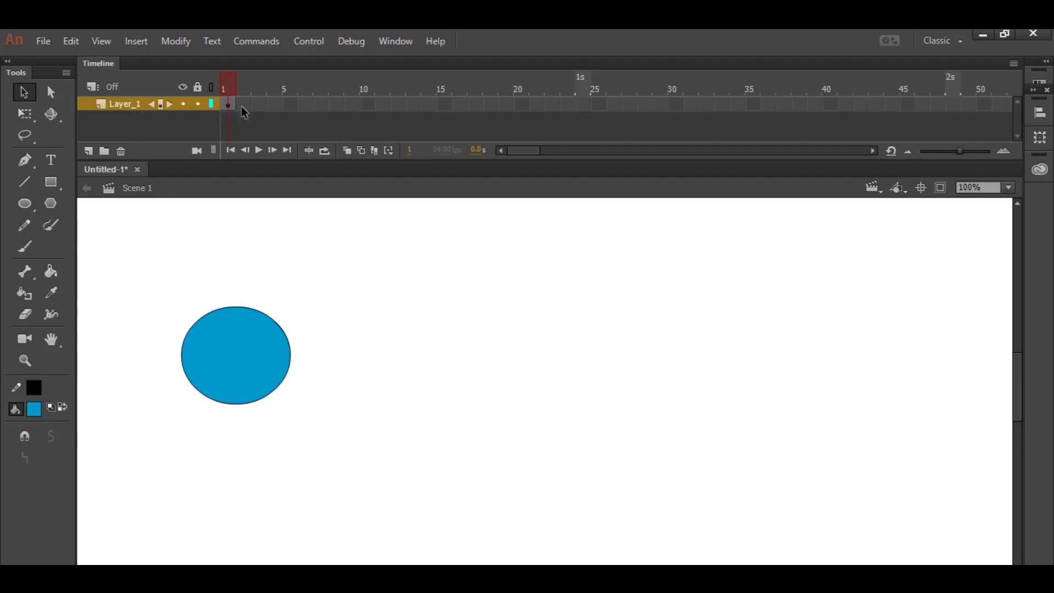
Step: Insert a regular frame at frame 2 and a blank keyframe at frame 3 of Layer_1
{"action": "right_click", "coordinate": [245, 104]}
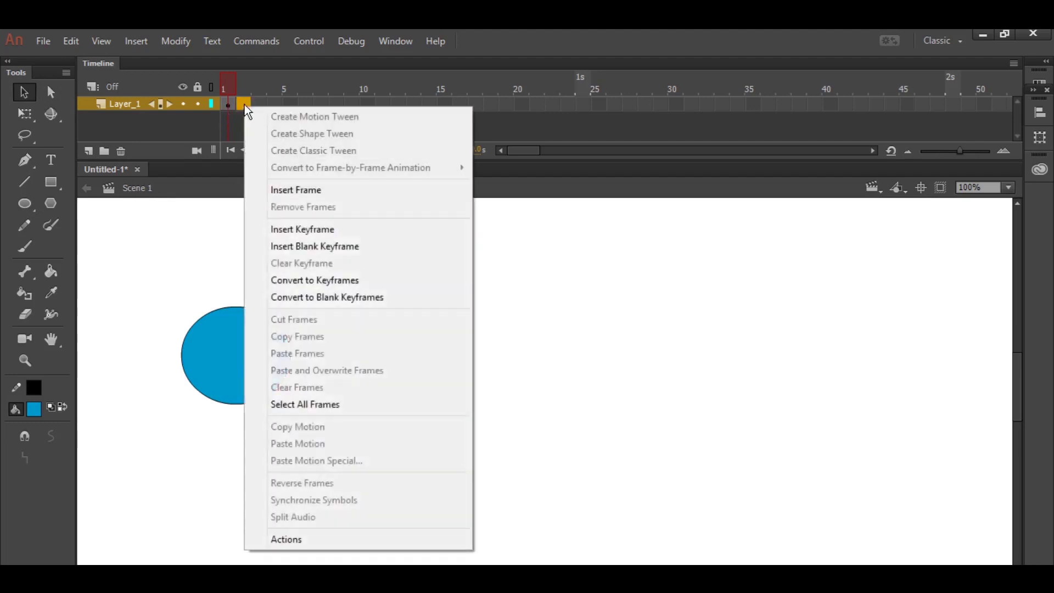
{"action": "left_click", "coordinate": [281, 189]}
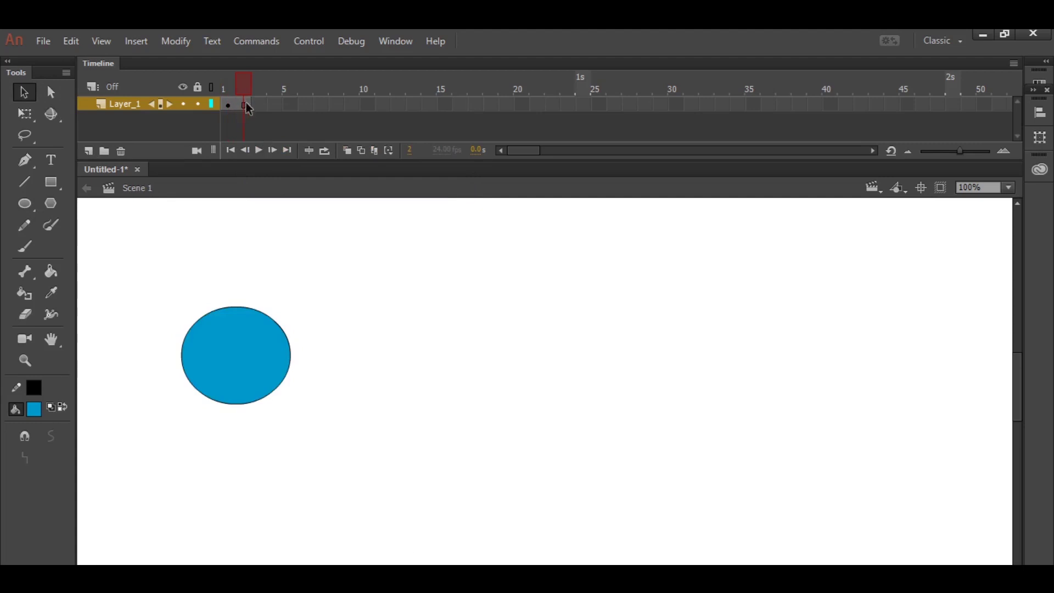
{"action": "left_click", "coordinate": [970, 151]}
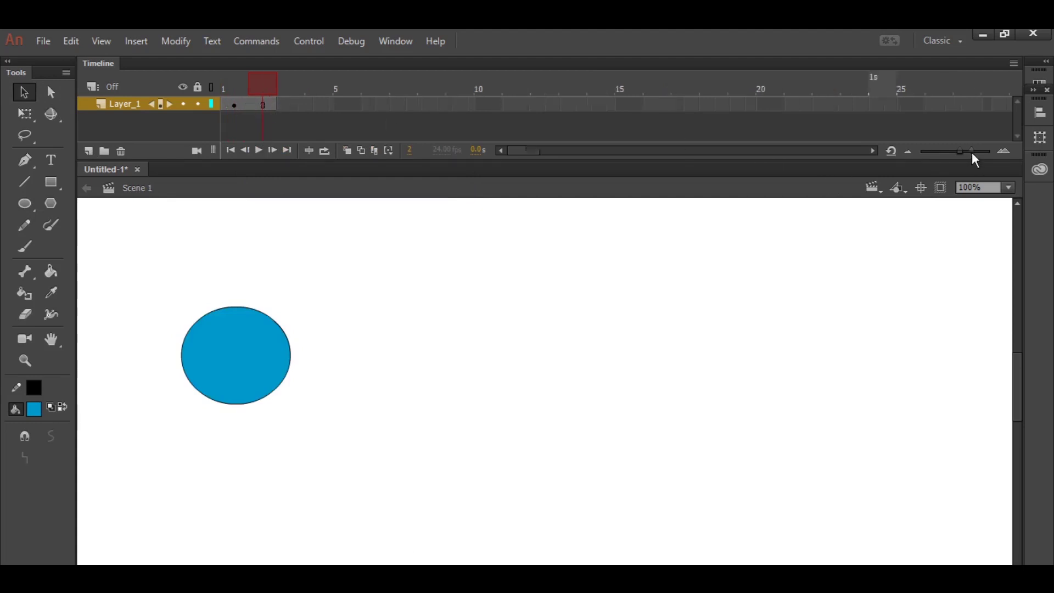
{"action": "left_click", "coordinate": [289, 105]}
{"action": "right_click", "coordinate": [289, 104]}
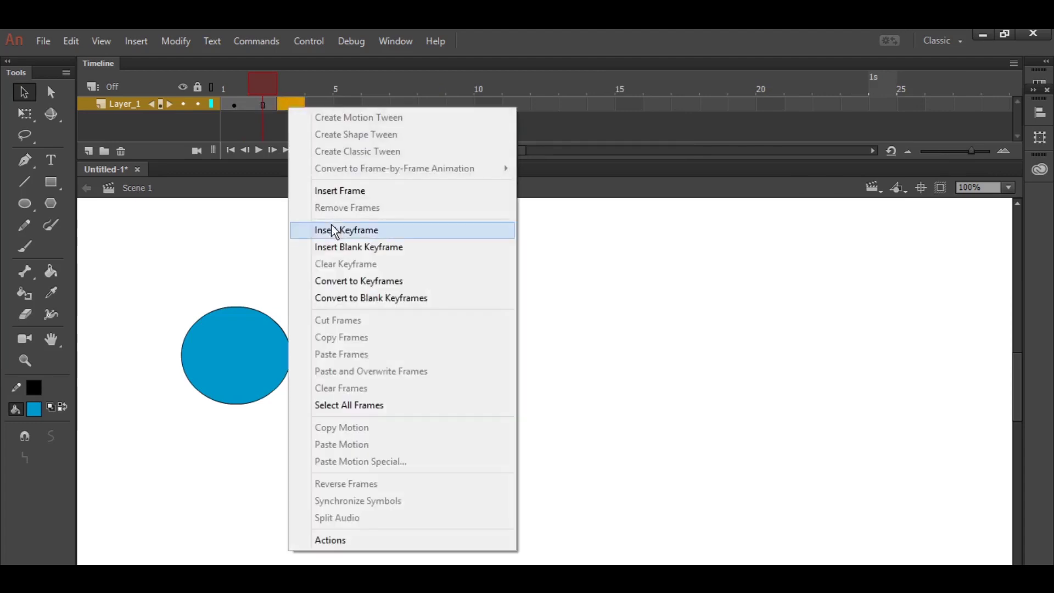
{"action": "left_click", "coordinate": [330, 246]}
{"action": "left_click", "coordinate": [334, 269]}
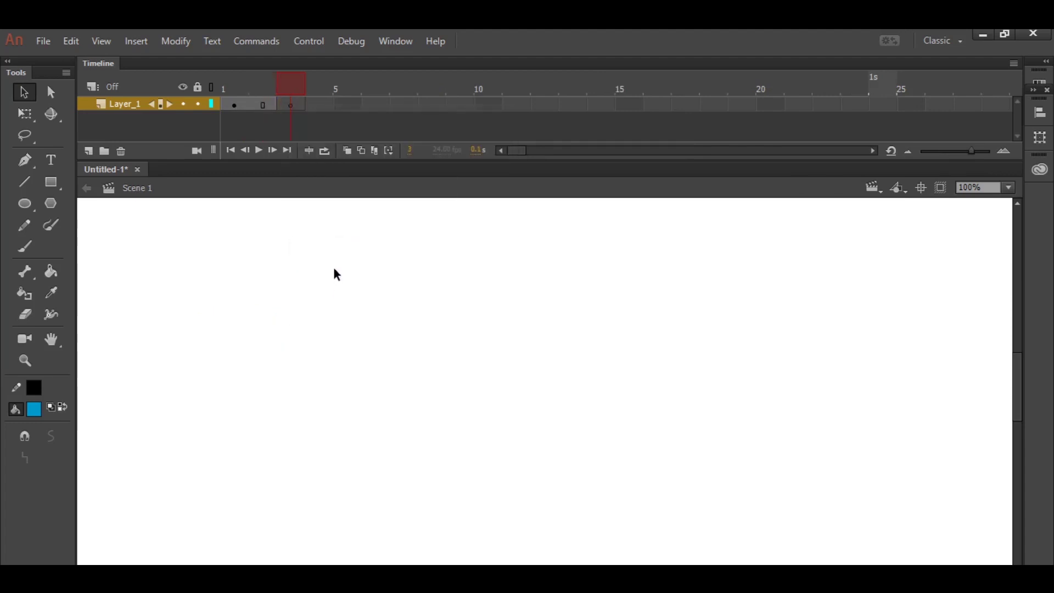
Step: Compare the stage content of the regular frame 2 with that of the blank keyframe at frame 3
{"action": "left_click", "coordinate": [248, 87]}
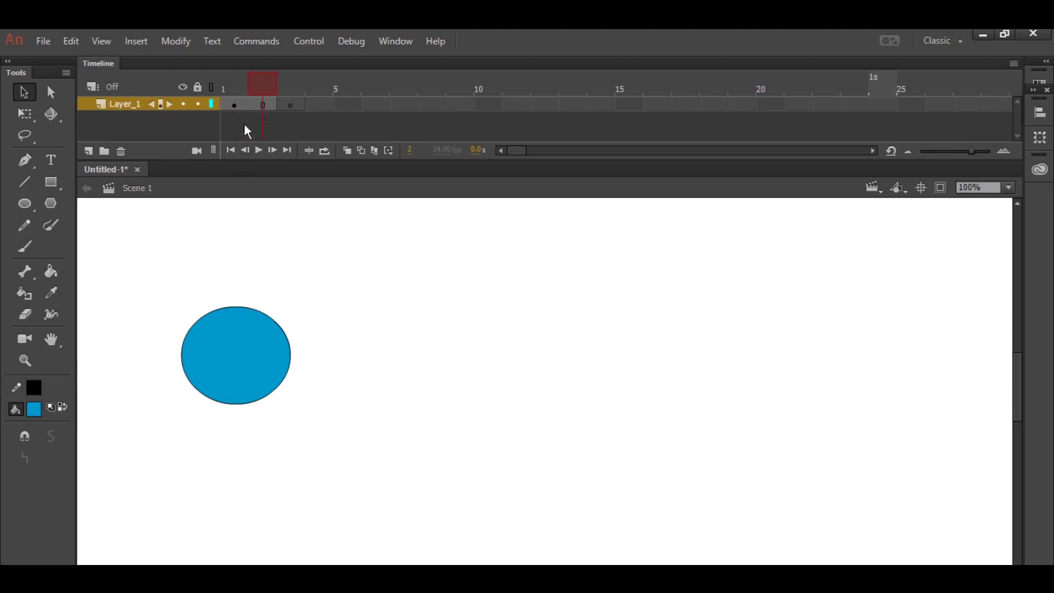
{"action": "left_click_drag", "start_coordinate": [159, 280], "coordinate": [344, 418]}
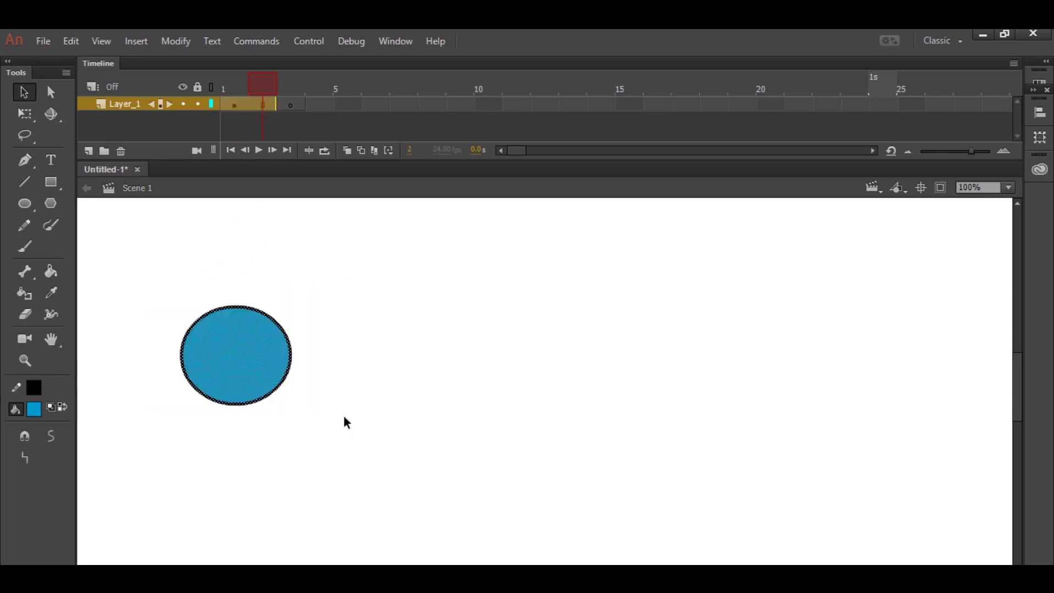
{"action": "left_click", "coordinate": [342, 364]}
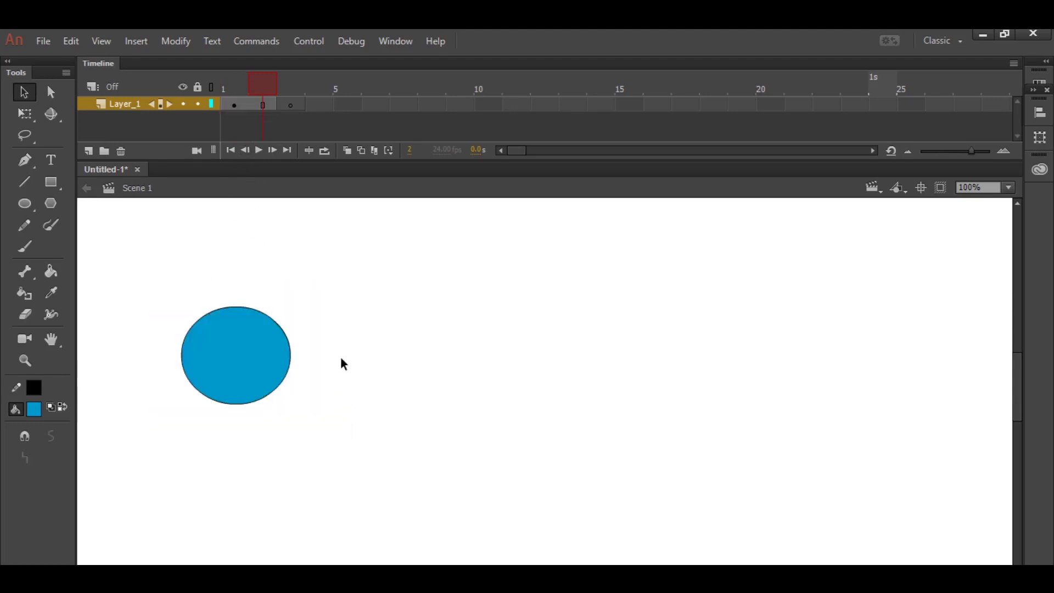
{"action": "left_click", "coordinate": [295, 105]}
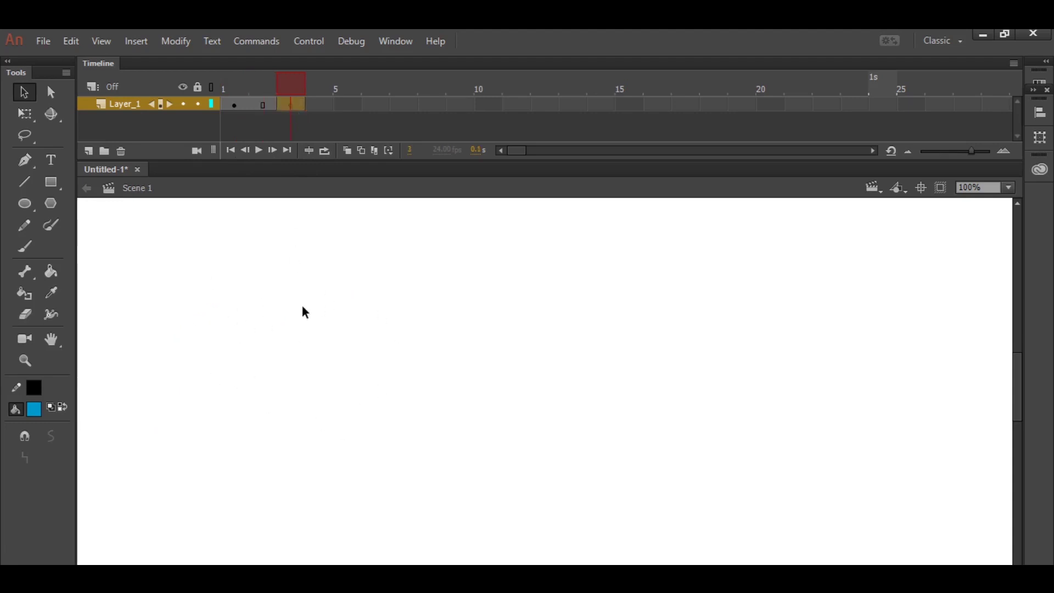
{"action": "left_click", "coordinate": [272, 127]}
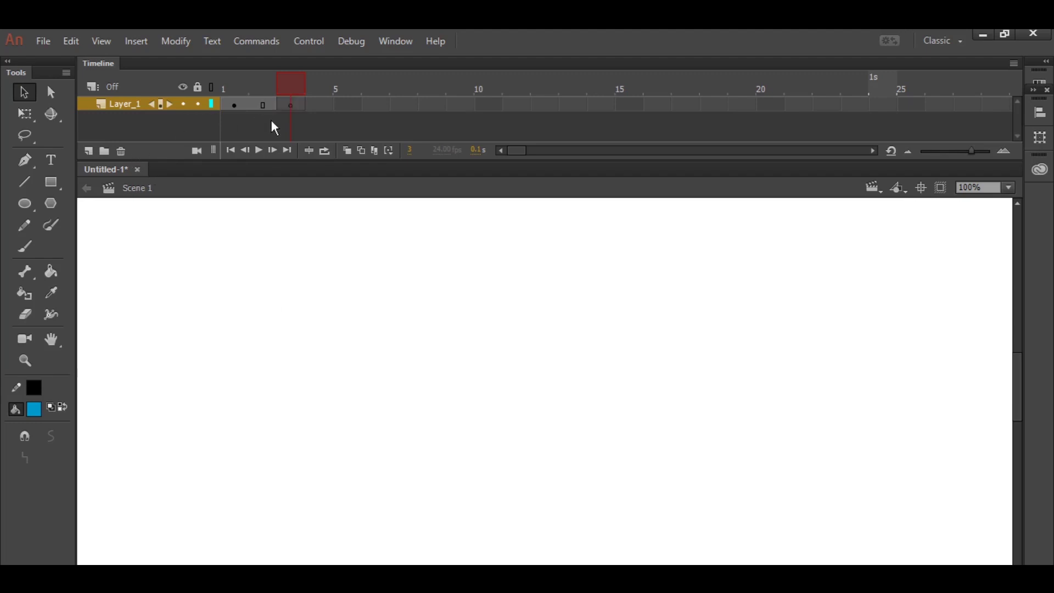
Step: Remove frames 1 to 3 from Layer_1
{"action": "left_click_drag", "start_coordinate": [294, 107], "coordinate": [232, 98]}
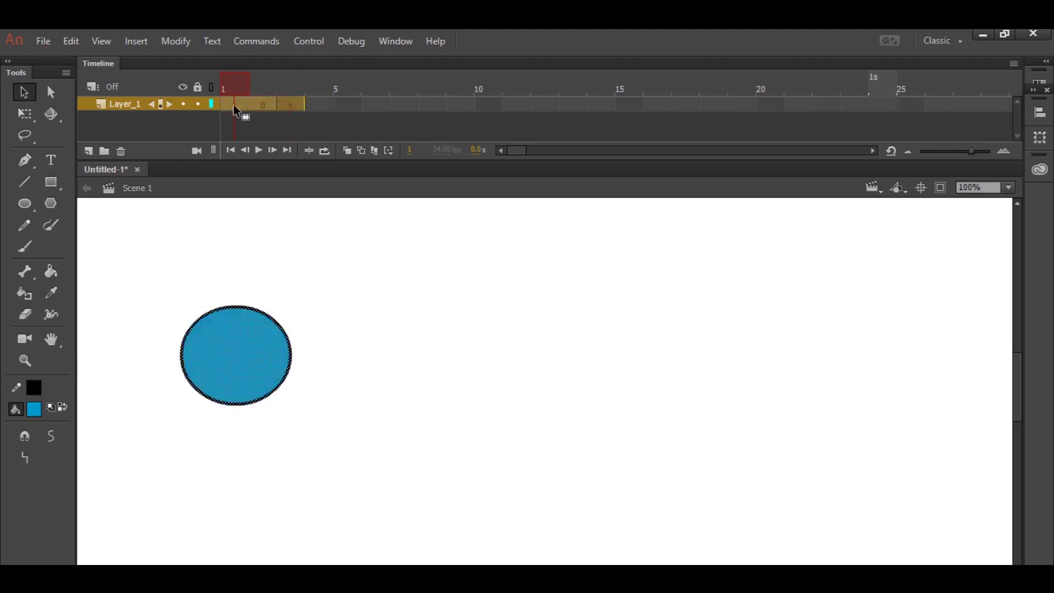
{"action": "right_click", "coordinate": [234, 106]}
{"action": "left_click", "coordinate": [271, 204]}
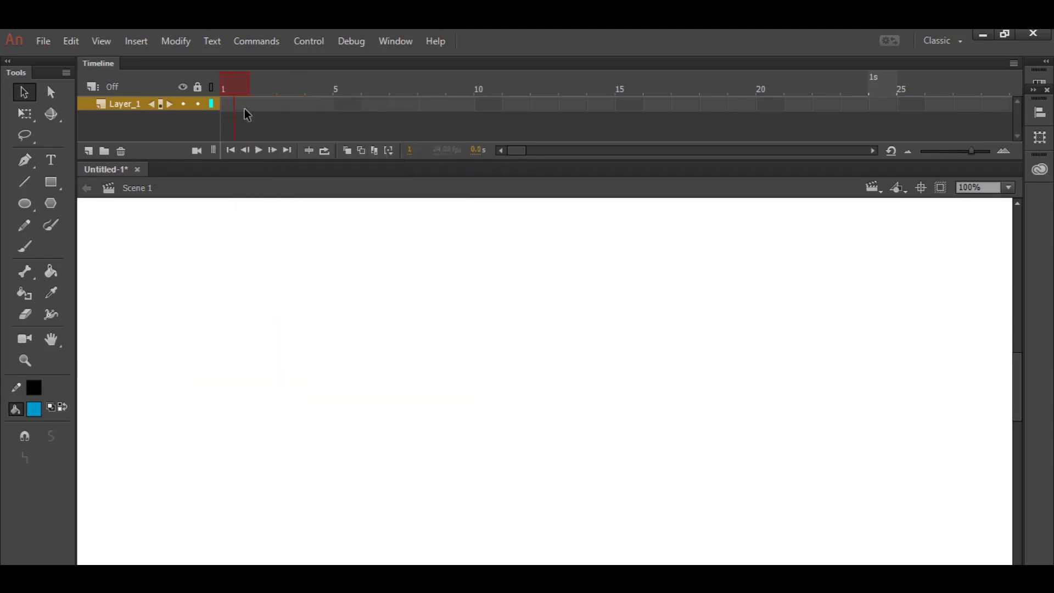
Step: Insert a frame at frame 1 of the empty Layer_1 and draw a large blue oval on it
{"action": "left_click", "coordinate": [32, 203]}
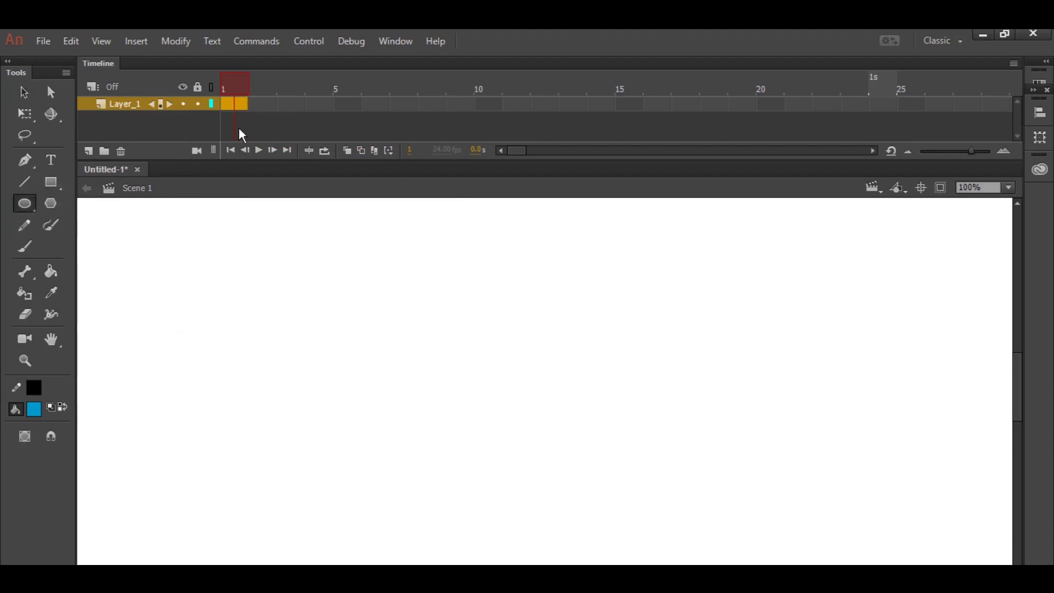
{"action": "right_click", "coordinate": [236, 105]}
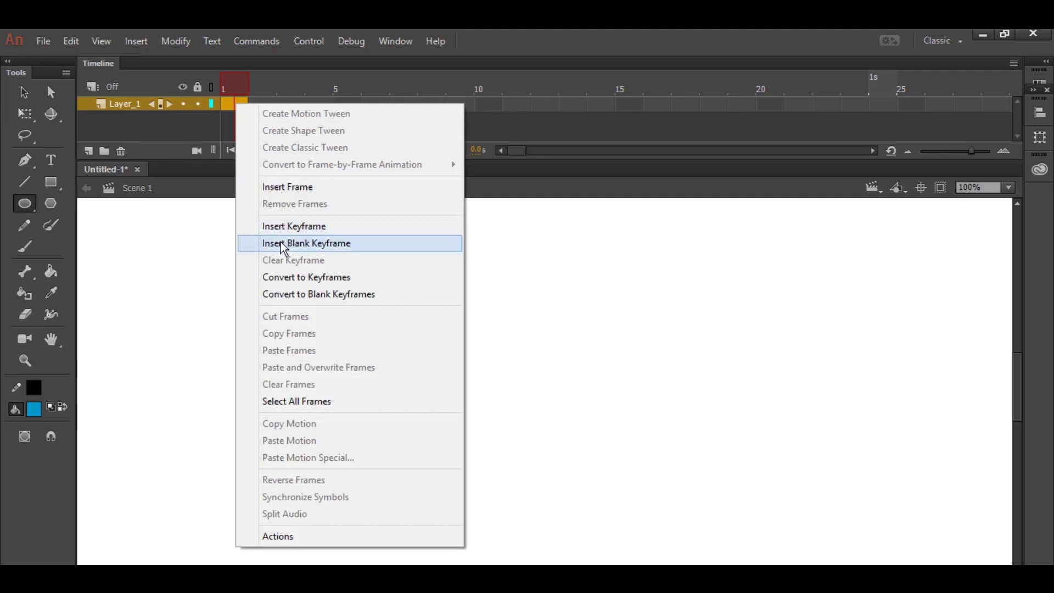
{"action": "left_click", "coordinate": [285, 186]}
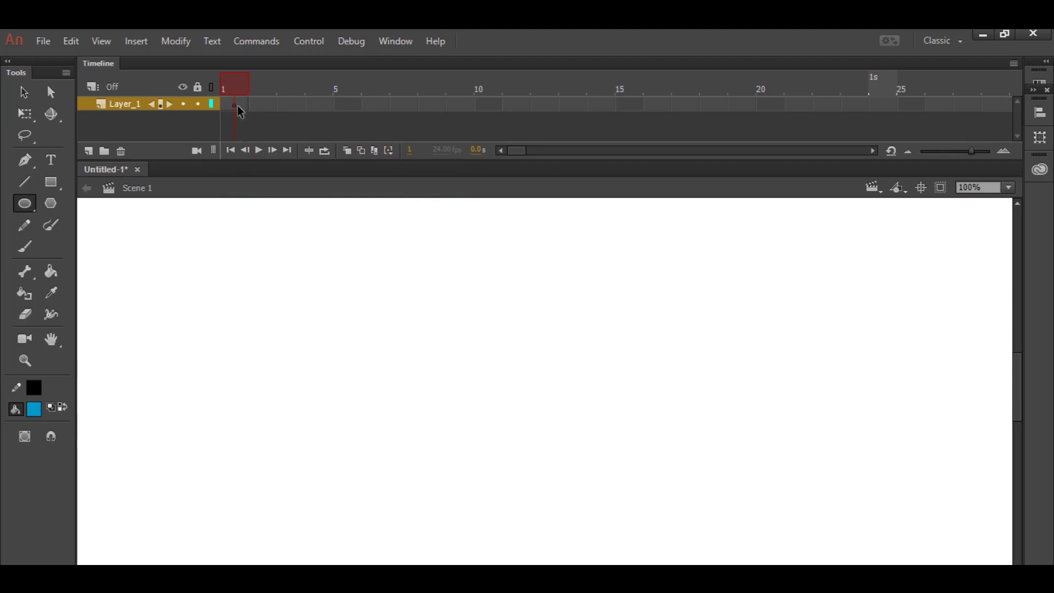
{"action": "left_click_drag", "start_coordinate": [199, 273], "coordinate": [345, 432]}
{"action": "left_click", "coordinate": [24, 92]}
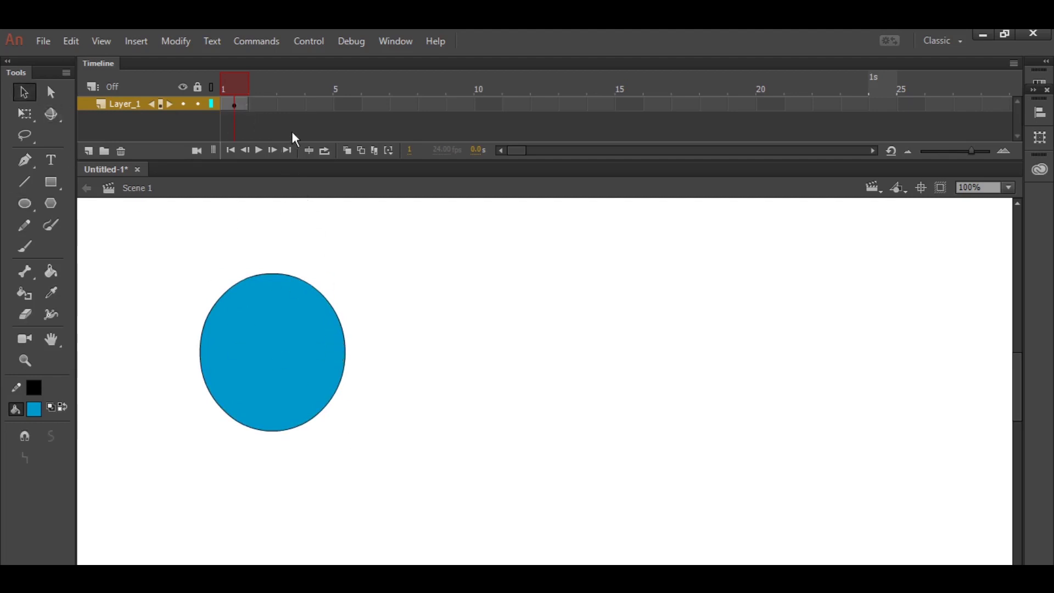
Step: Insert regular frames at frame 2 and frame 10 of Layer_1 to extend the oval's duration
{"action": "right_click", "coordinate": [265, 104]}
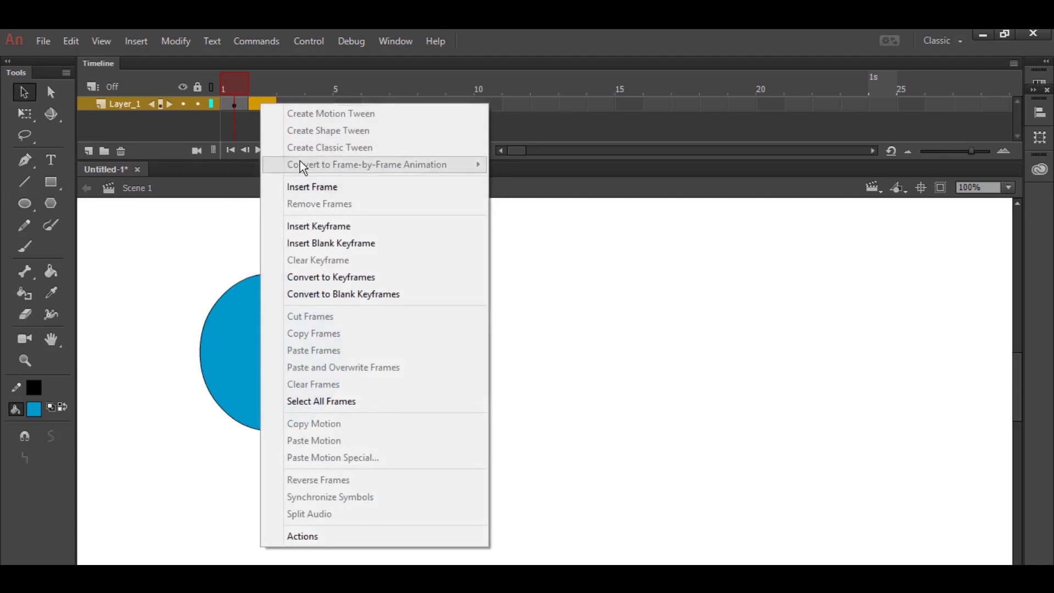
{"action": "left_click", "coordinate": [305, 182]}
{"action": "left_click", "coordinate": [254, 90]}
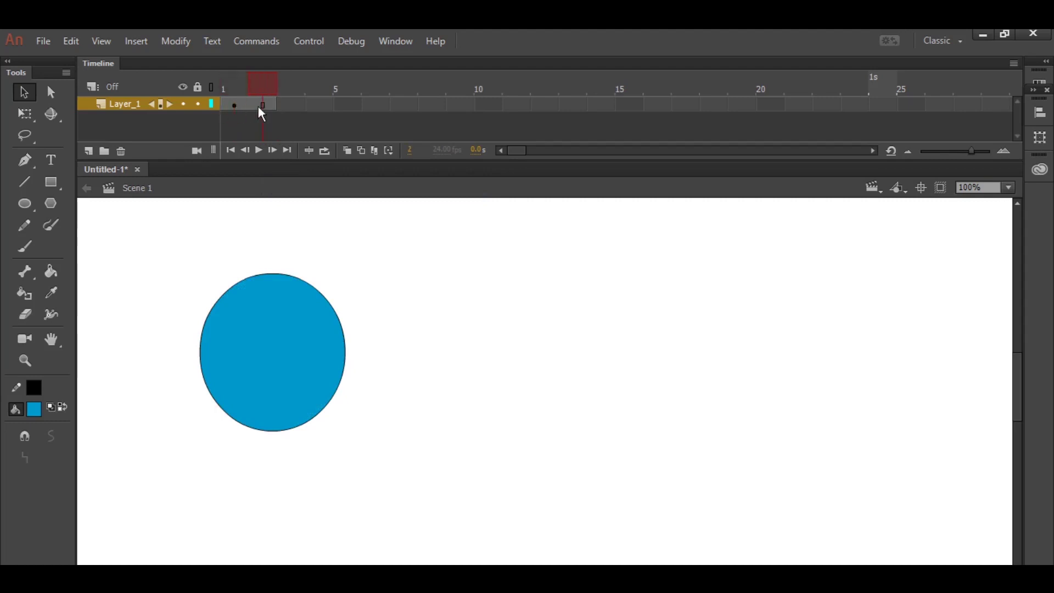
{"action": "left_click", "coordinate": [485, 103]}
{"action": "right_click", "coordinate": [486, 104]}
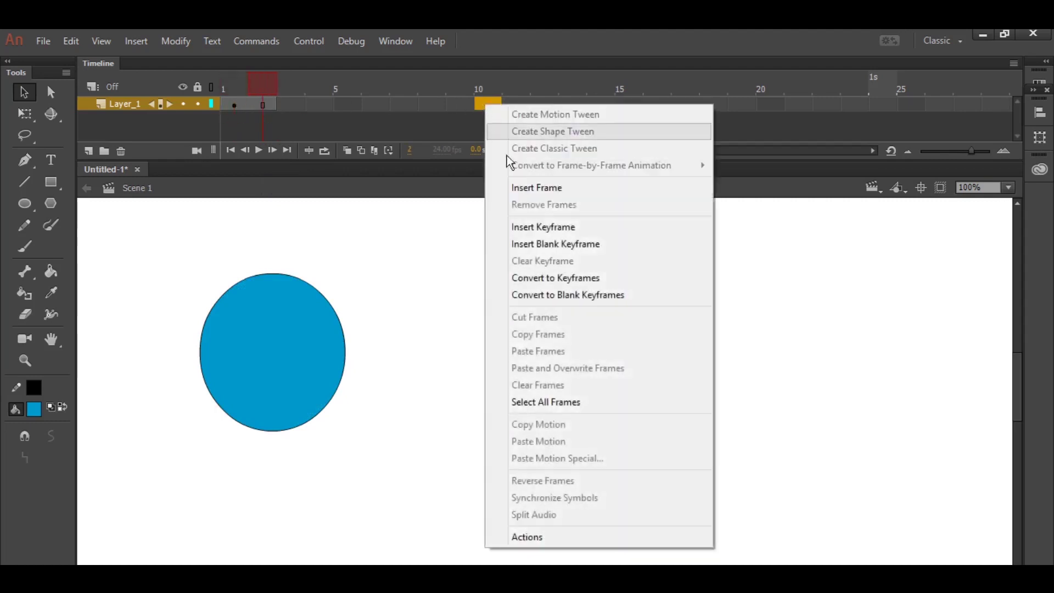
{"action": "left_click", "coordinate": [515, 188]}
Step: Scrub through frames 1 to 10 to examine the oval across the extended frame span
{"action": "left_click", "coordinate": [408, 89]}
{"action": "left_click_drag", "start_coordinate": [231, 115], "coordinate": [256, 113]}
{"action": "left_click_drag", "start_coordinate": [391, 119], "coordinate": [501, 123]}
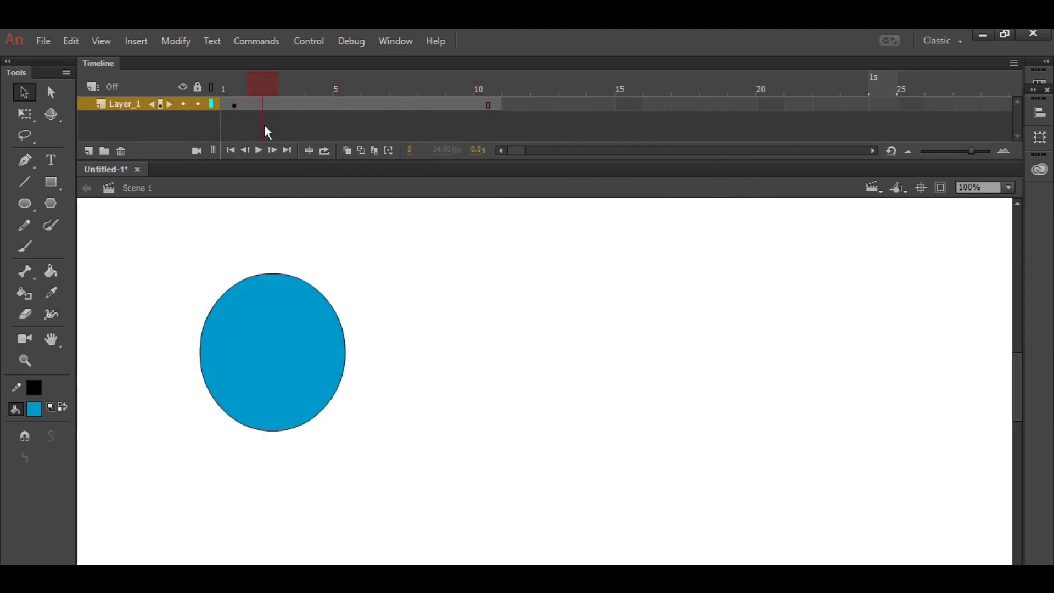
{"action": "left_click_drag", "start_coordinate": [494, 121], "coordinate": [324, 118]}
Step: Move the oval down and to the left from frame 1, and check its position through frame 10
{"action": "left_click", "coordinate": [236, 105]}
{"action": "left_click_drag", "start_coordinate": [290, 311], "coordinate": [187, 428]}
{"action": "left_click", "coordinate": [249, 357]}
{"action": "left_click_drag", "start_coordinate": [275, 112], "coordinate": [500, 119]}
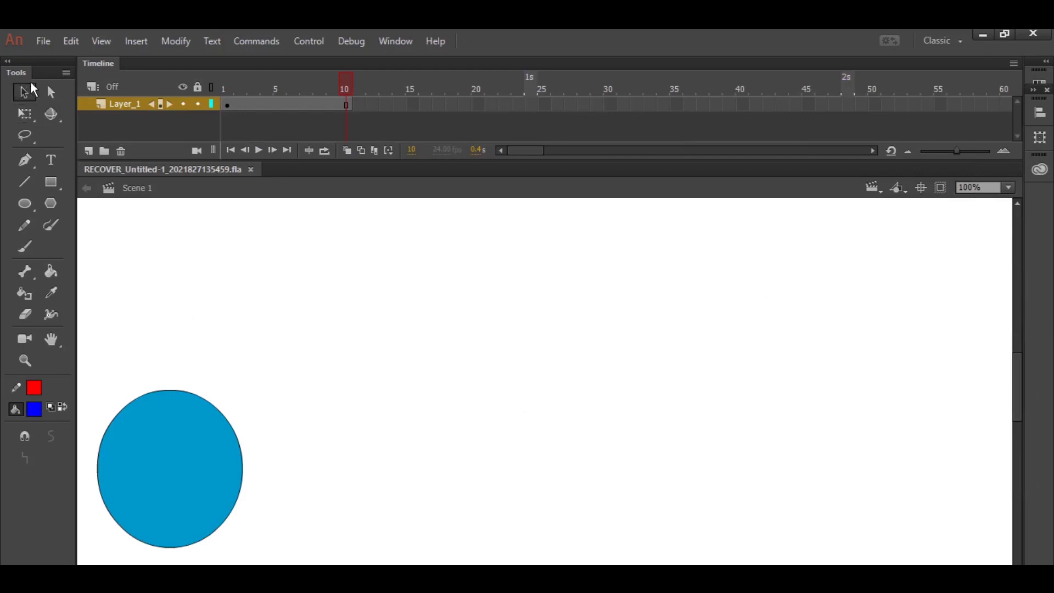
Step: Move the oval toward the middle of the stage from frame 10 and check its position in an earlier frame
{"action": "left_click", "coordinate": [201, 426]}
{"action": "left_click_drag", "start_coordinate": [201, 426], "coordinate": [494, 381]}
{"action": "left_click", "coordinate": [254, 88]}
Step: Select the whole oval at frame 10 and move it back to the left side of the stage
{"action": "left_click", "coordinate": [344, 105]}
{"action": "left_click_drag", "start_coordinate": [330, 242], "coordinate": [624, 494]}
{"action": "left_click_drag", "start_coordinate": [520, 426], "coordinate": [234, 435]}
{"action": "left_click", "coordinate": [337, 421]}
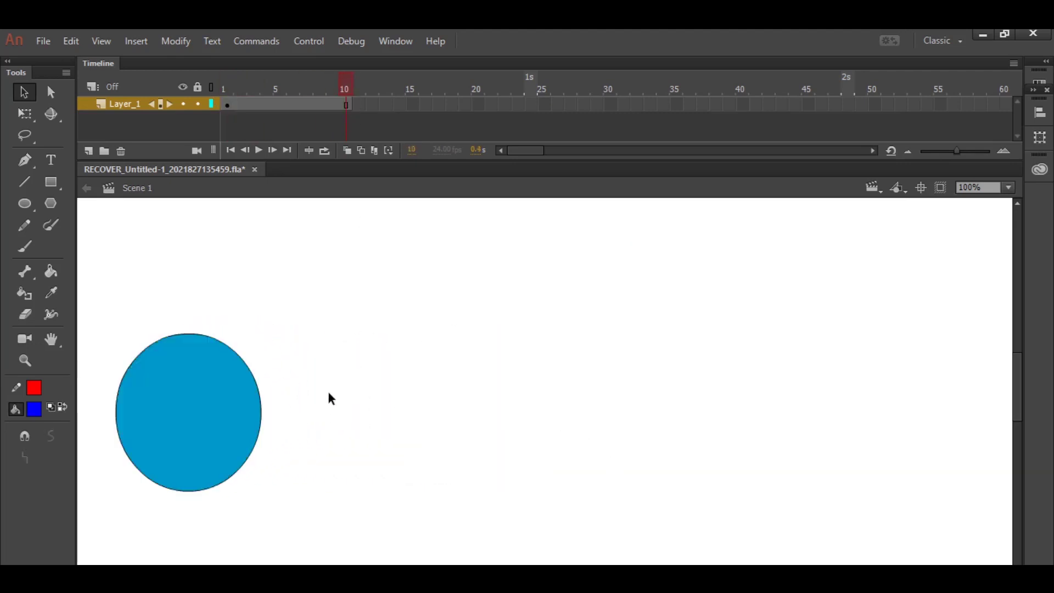
Step: Insert a keyframe at frame 10 and move its oval to the right side of the stage
{"action": "left_click", "coordinate": [348, 106]}
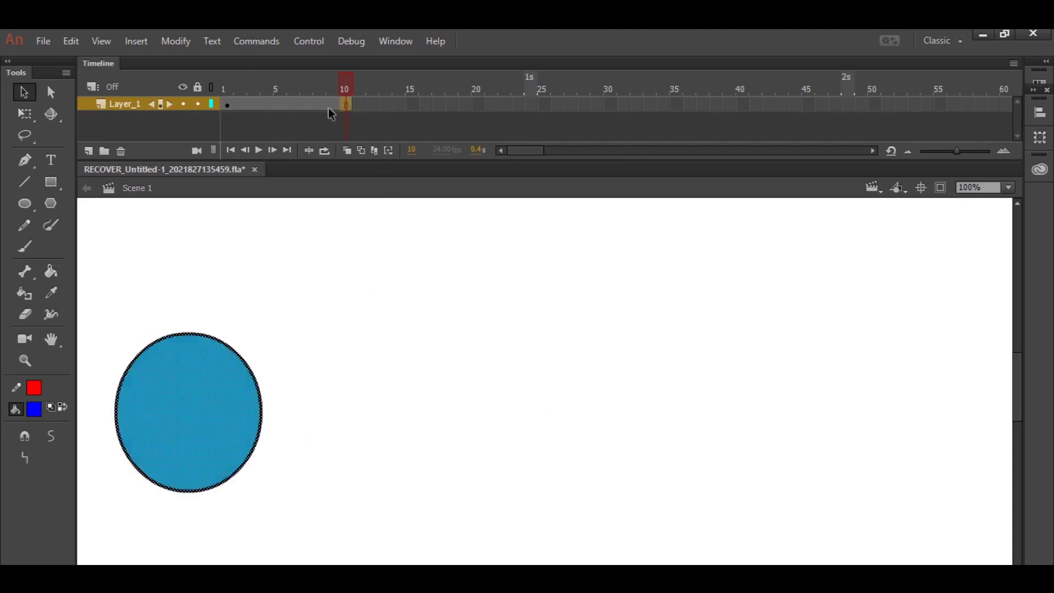
{"action": "right_click", "coordinate": [347, 105]}
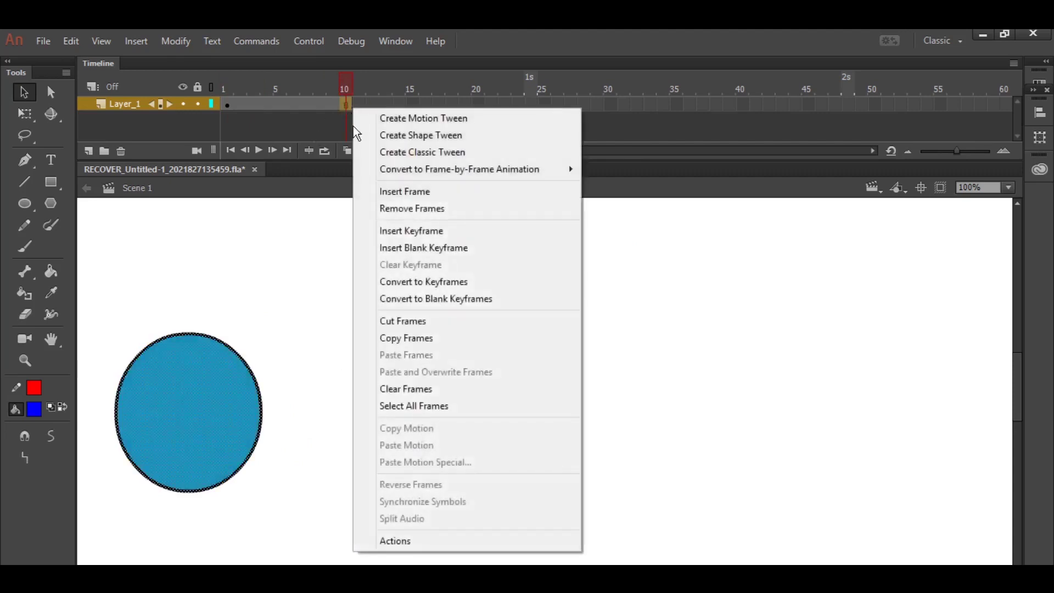
{"action": "left_click", "coordinate": [399, 231]}
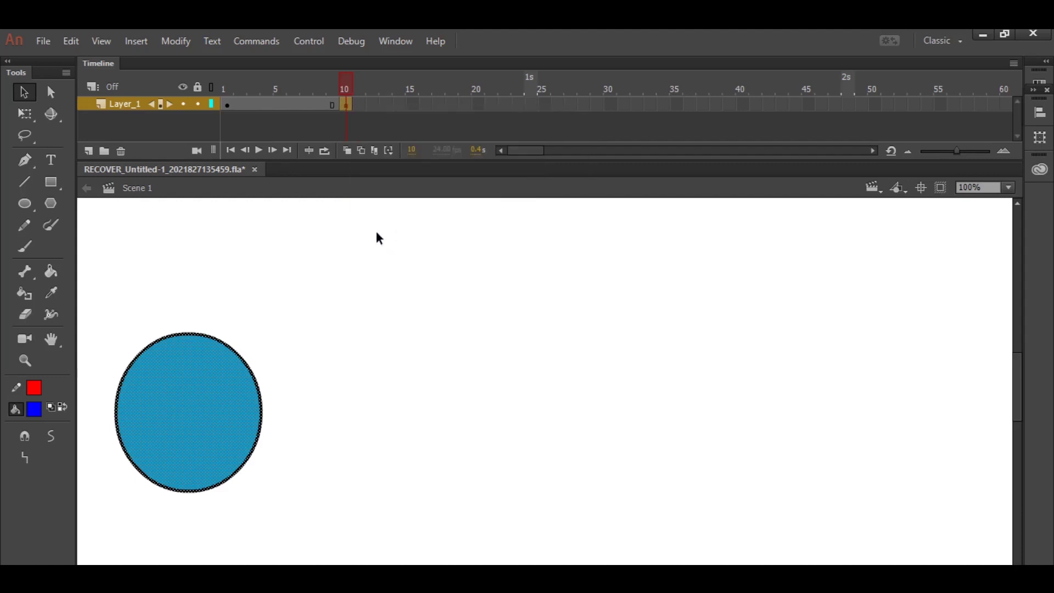
{"action": "mouse_move", "coordinate": [235, 358]}
{"action": "left_mouse_down"}
{"action": "mouse_move", "coordinate": [539, 358]}
{"action": "mouse_move", "coordinate": [706, 412]}
{"action": "left_mouse_up"}
{"action": "left_click", "coordinate": [537, 370]}
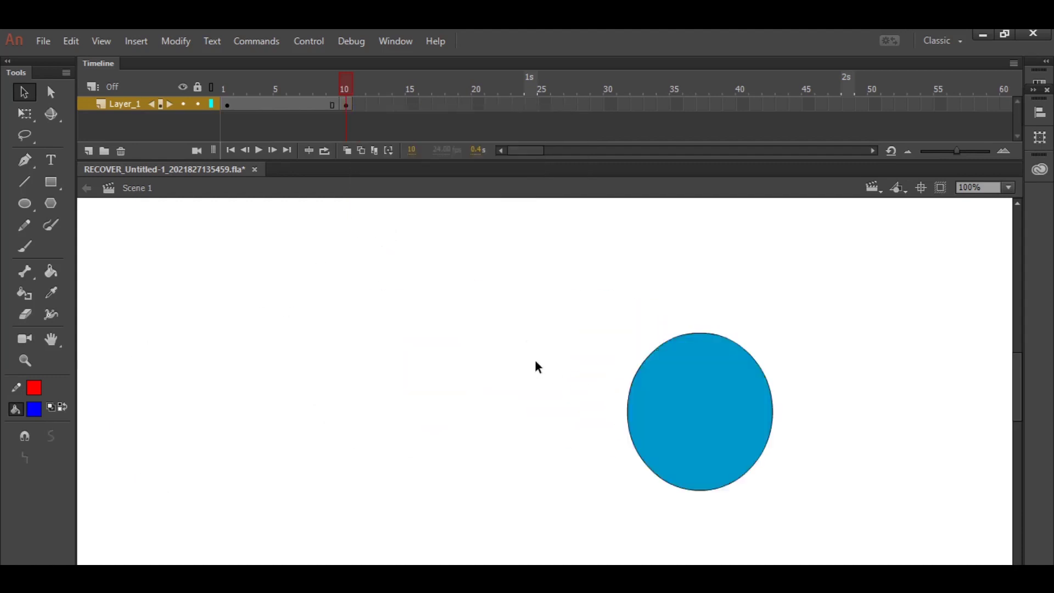
Step: Select the whole oval on the frame 10 keyframe and shift it slightly upward
{"action": "left_click_drag", "start_coordinate": [293, 93], "coordinate": [344, 122]}
{"action": "left_click_drag", "start_coordinate": [631, 330], "coordinate": [823, 543]}
{"action": "left_click_drag", "start_coordinate": [740, 447], "coordinate": [740, 424]}
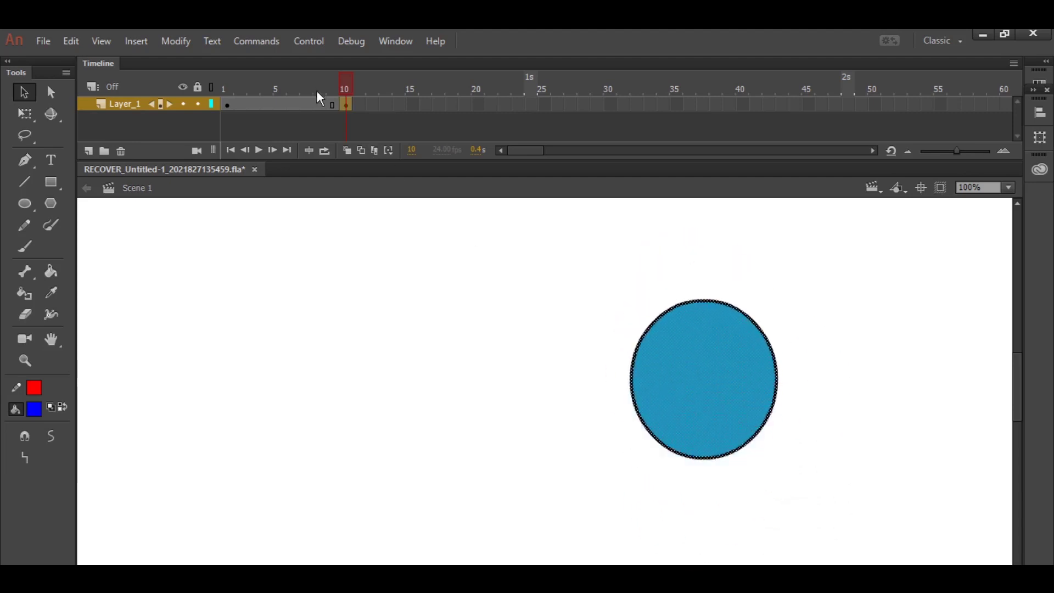
Step: Compare the oval's position on the keyframes at frames 1 and 10 and on the frames between them
{"action": "left_click_drag", "start_coordinate": [316, 90], "coordinate": [216, 120]}
{"action": "left_click", "coordinate": [345, 106]}
{"action": "left_click", "coordinate": [227, 105]}
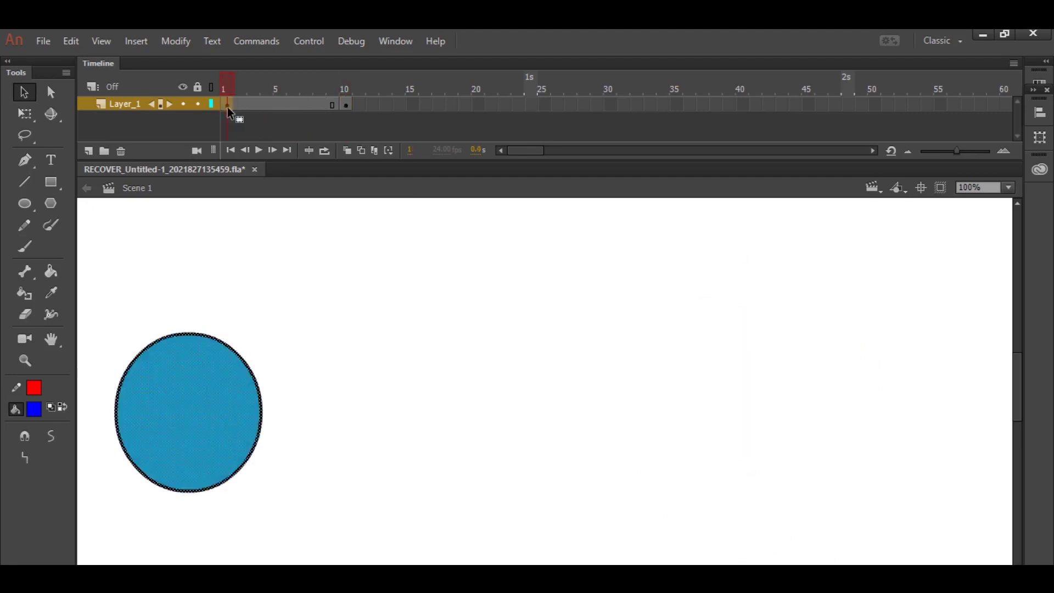
{"action": "left_click", "coordinate": [345, 105]}
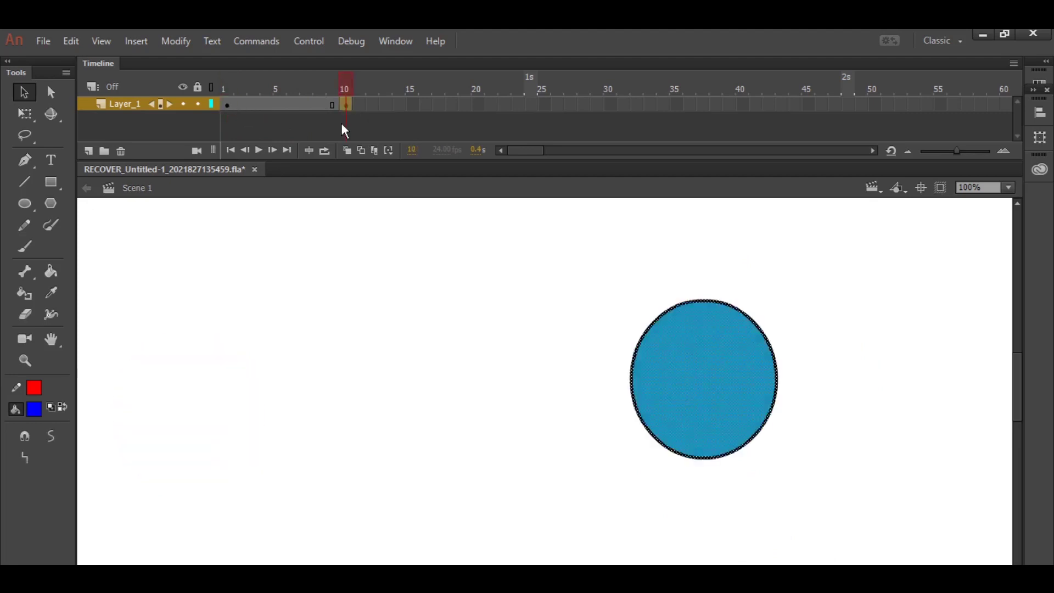
{"action": "left_click", "coordinate": [247, 100]}
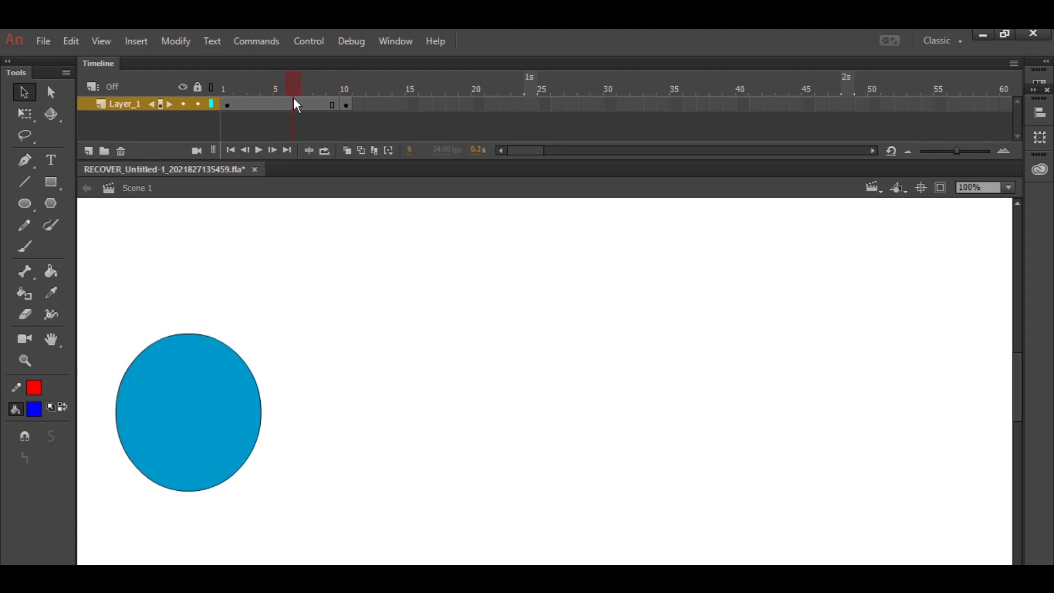
Step: Extend the frame 10 keyframe of Layer_1 by inserting regular frames up to frame 15
{"action": "left_click", "coordinate": [412, 106]}
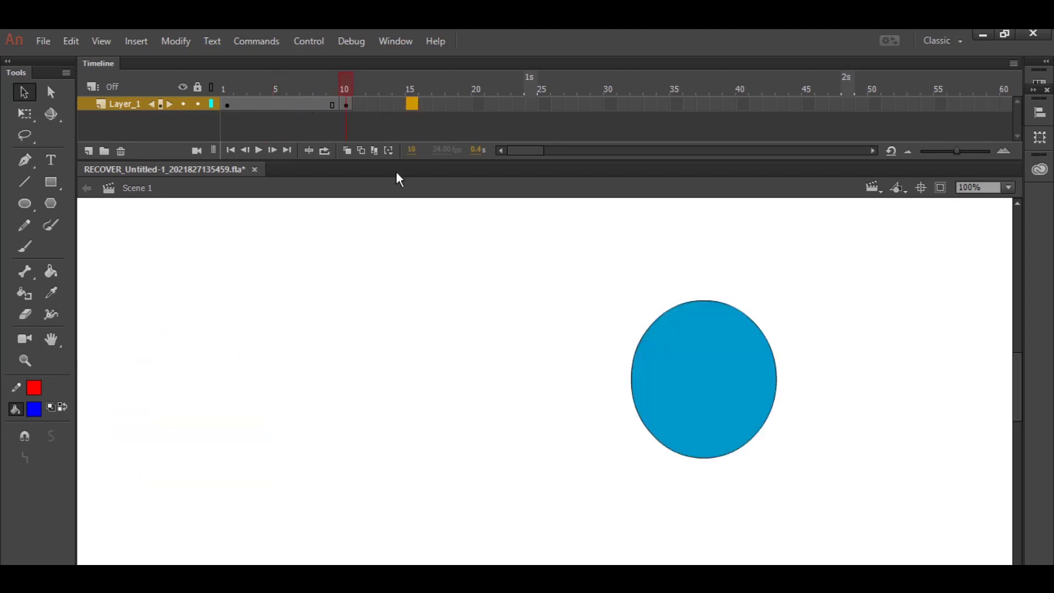
{"action": "right_click", "coordinate": [411, 104]}
{"action": "left_click", "coordinate": [442, 183]}
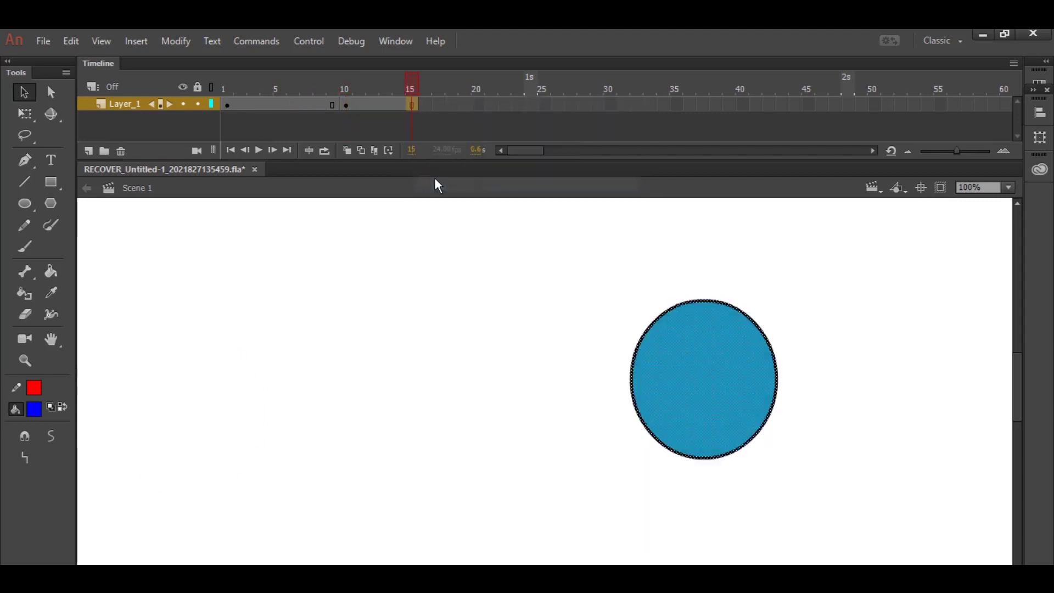
Step: Handwrite F6 and F5 on the empty area beside the oval with the Brush tool and circle each label
{"action": "left_click", "coordinate": [24, 247]}
{"action": "left_click_drag", "start_coordinate": [142, 297], "coordinate": [177, 346]}
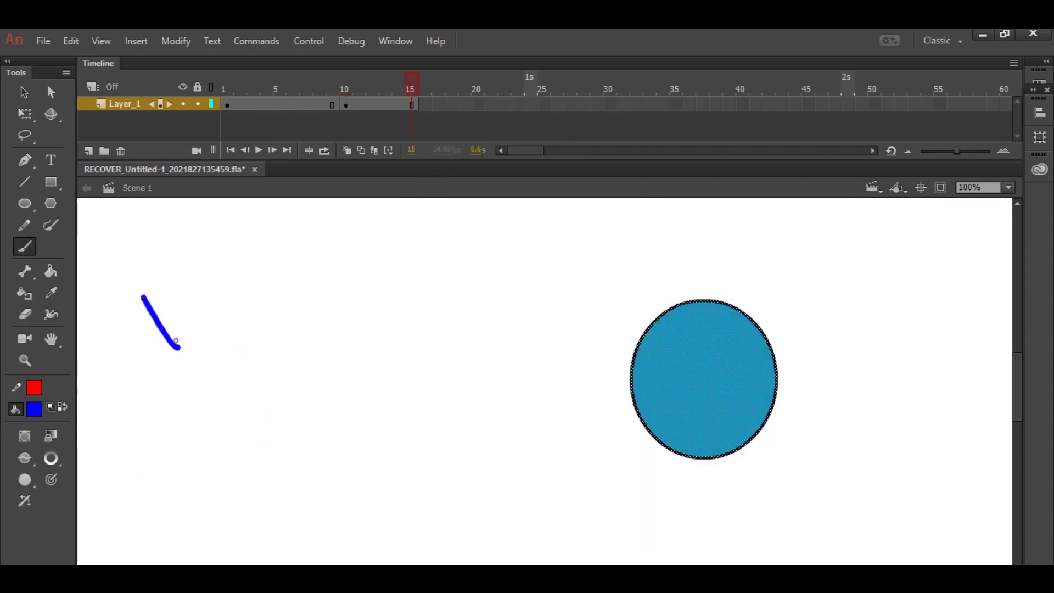
{"action": "left_click_drag", "start_coordinate": [163, 275], "coordinate": [139, 300]}
{"action": "left_click_drag", "start_coordinate": [149, 316], "coordinate": [180, 288]}
{"action": "left_click_drag", "start_coordinate": [193, 249], "coordinate": [201, 301]}
{"action": "left_click_drag", "start_coordinate": [213, 362], "coordinate": [251, 406]}
{"action": "mouse_move", "coordinate": [232, 339]}
{"action": "left_mouse_down"}
{"action": "mouse_move", "coordinate": [210, 372]}
{"action": "mouse_move", "coordinate": [245, 359]}
{"action": "left_mouse_up"}
{"action": "left_click_drag", "start_coordinate": [253, 328], "coordinate": [288, 376]}
{"action": "left_click_drag", "start_coordinate": [255, 327], "coordinate": [284, 305]}
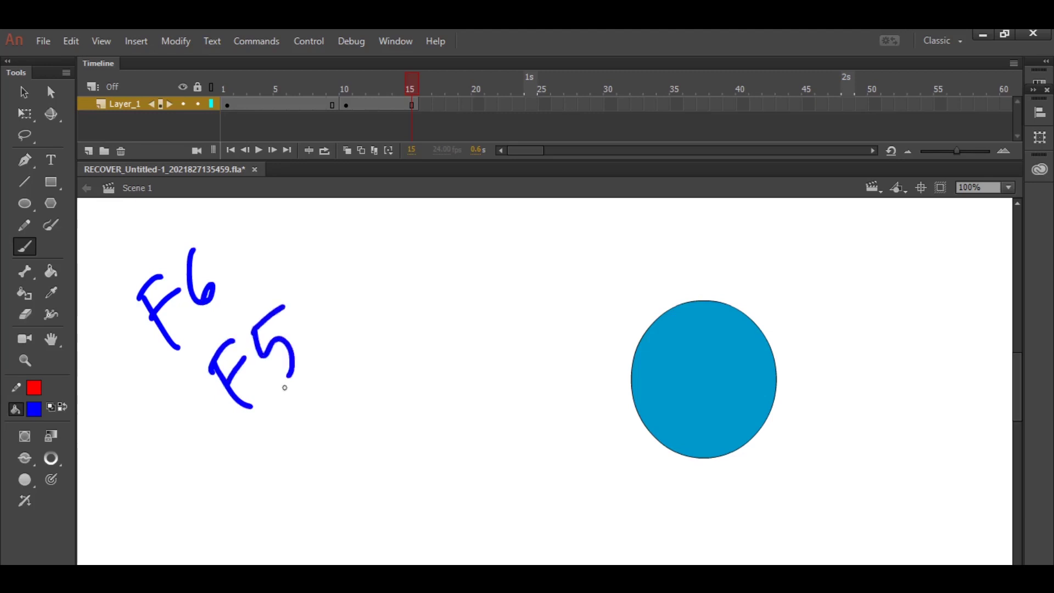
{"action": "left_click_drag", "start_coordinate": [219, 242], "coordinate": [181, 237]}
{"action": "mouse_move", "coordinate": [268, 300]}
{"action": "left_mouse_down"}
{"action": "mouse_move", "coordinate": [354, 350]}
{"action": "mouse_move", "coordinate": [234, 335]}
{"action": "left_mouse_up"}
Step: Brush a second F6 between the circled labels and the oval, and begin another label starting with F below it
{"action": "left_click_drag", "start_coordinate": [381, 352], "coordinate": [409, 386]}
{"action": "left_click_drag", "start_coordinate": [380, 355], "coordinate": [405, 325]}
{"action": "mouse_move", "coordinate": [390, 362]}
{"action": "left_mouse_down"}
{"action": "mouse_move", "coordinate": [428, 319]}
{"action": "mouse_move", "coordinate": [432, 336]}
{"action": "left_mouse_up"}
{"action": "left_click_drag", "start_coordinate": [431, 408], "coordinate": [447, 437]}
{"action": "left_click_drag", "start_coordinate": [423, 402], "coordinate": [435, 389]}
{"action": "left_click_drag", "start_coordinate": [456, 390], "coordinate": [433, 418]}
{"action": "mouse_move", "coordinate": [489, 379]}
{"action": "left_mouse_down"}
{"action": "mouse_move", "coordinate": [466, 396]}
{"action": "mouse_move", "coordinate": [473, 422]}
{"action": "left_mouse_up"}
Step: Undo all the handwritten brush strokes, leaving only the oval on the stage
{"action": "key", "text": "ctrl+z"}
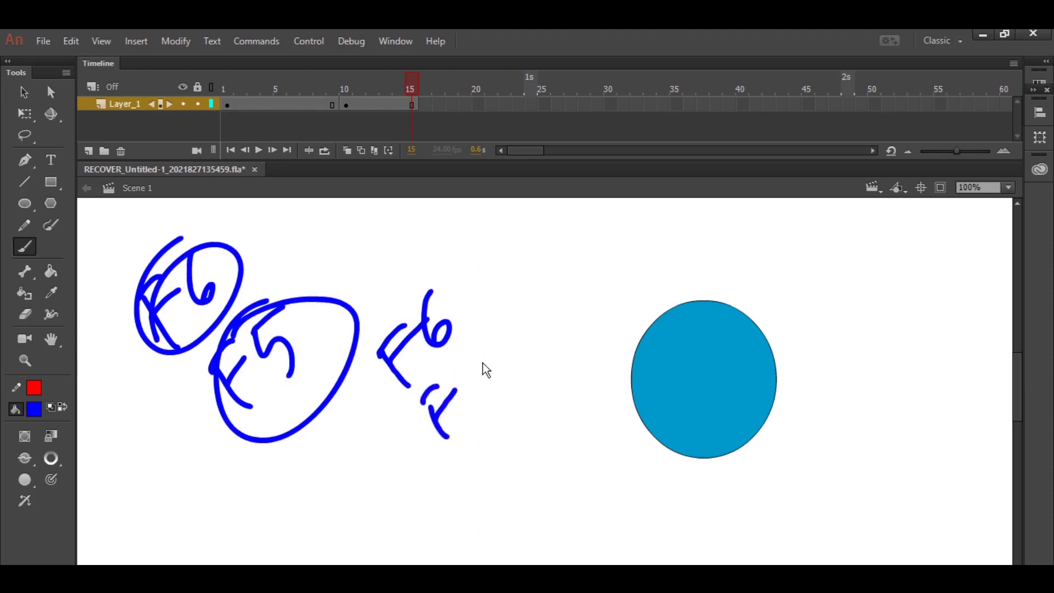
{"action": "key", "text": "ctrl+z"}
{"action": "key", "text": "ctrl+z"}
{"action": "key", "text": "ctrl+z"}
{"action": "key", "text": "ctrl+z"}
{"action": "key", "text": "ctrl+z"}
{"action": "key", "text": "ctrl+z"}
{"action": "key", "text": "ctrl+z"}
{"action": "key", "text": "ctrl+z"}
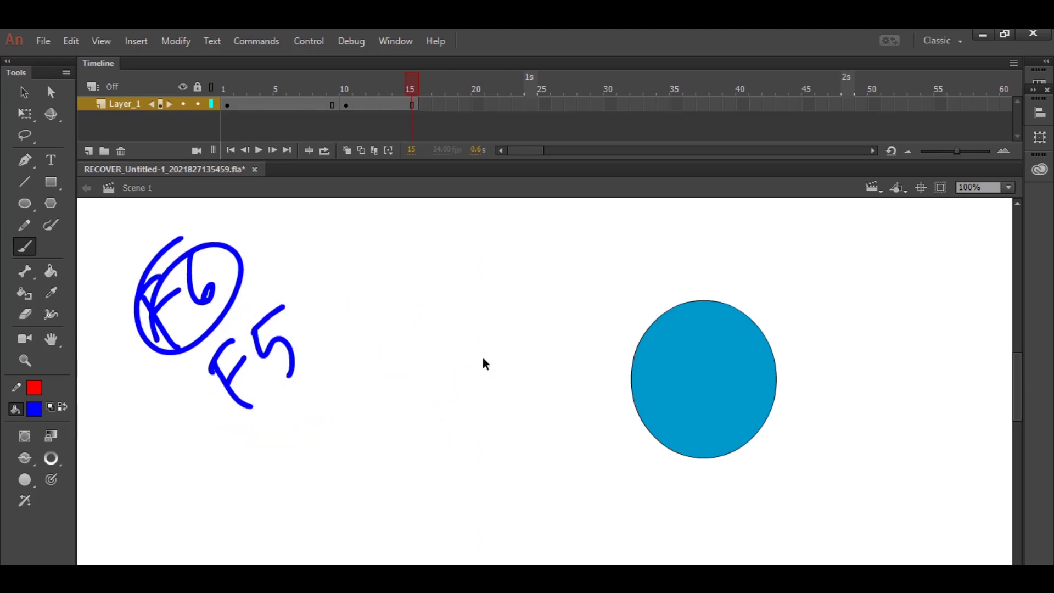
{"action": "key", "text": "ctrl+z"}
{"action": "key", "text": "ctrl+z"}
{"action": "key", "text": "ctrl+z"}
{"action": "key", "text": "ctrl+z"}
{"action": "key", "text": "ctrl+z"}
{"action": "key", "text": "ctrl+z"}
{"action": "key", "text": "ctrl+z"}
{"action": "key", "text": "ctrl+z"}
{"action": "key", "text": "ctrl+z"}
{"action": "key", "text": "ctrl+z"}
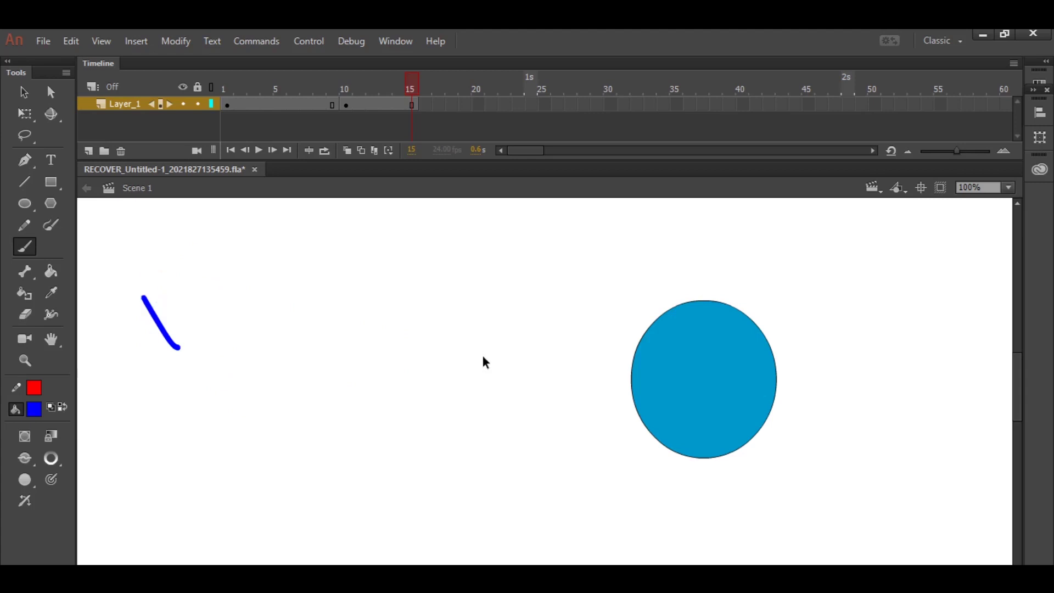
{"action": "key", "text": "ctrl+z"}
Step: Move the frame 10 keyframe's oval down and to the left, and check its position across the frames up to 15
{"action": "left_click", "coordinate": [349, 102]}
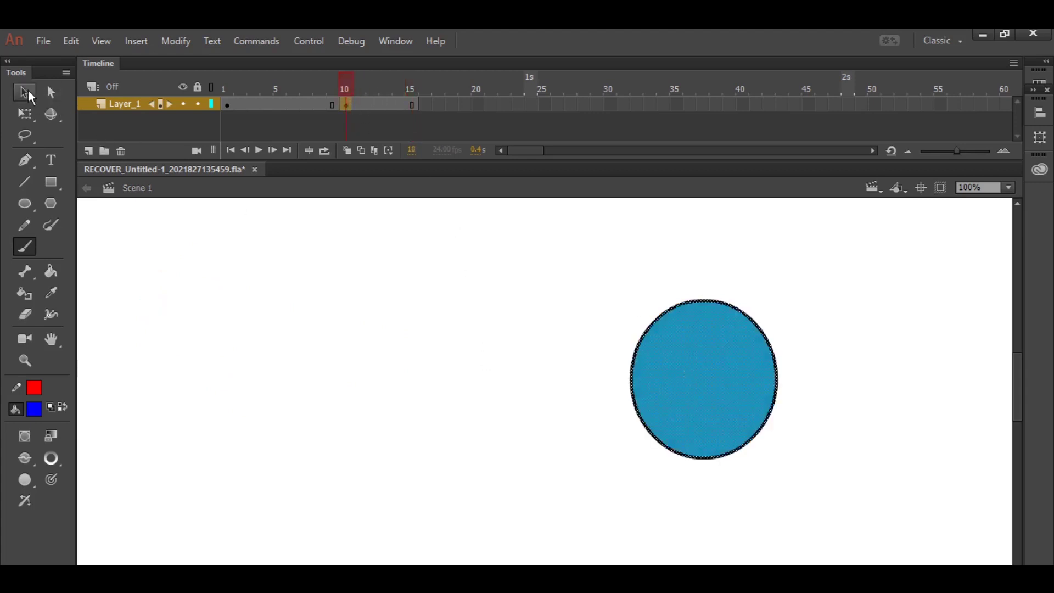
{"action": "left_click", "coordinate": [25, 93]}
{"action": "left_click_drag", "start_coordinate": [695, 373], "coordinate": [601, 454]}
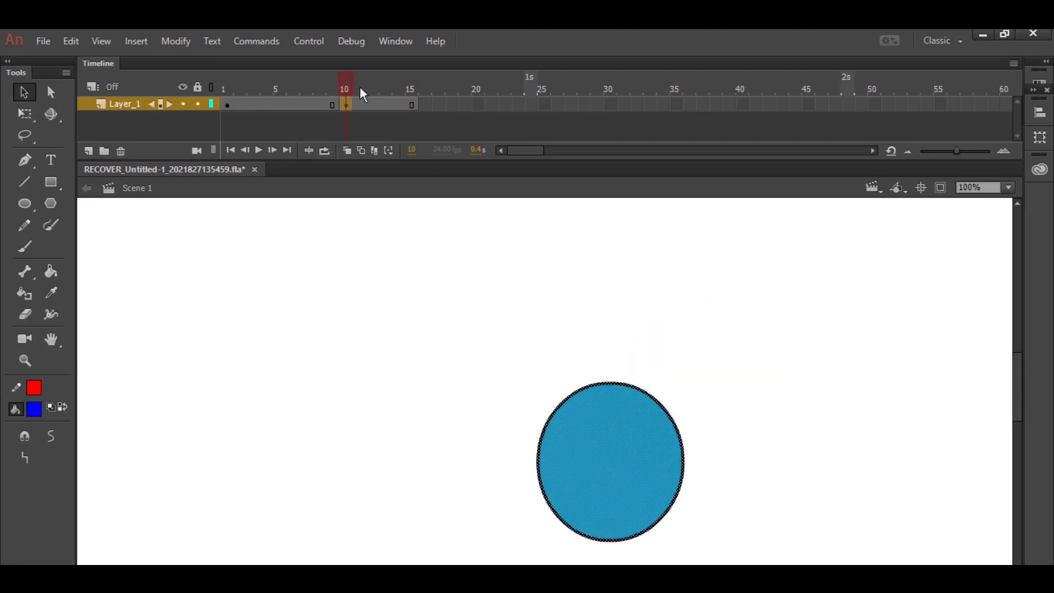
{"action": "left_click", "coordinate": [413, 104]}
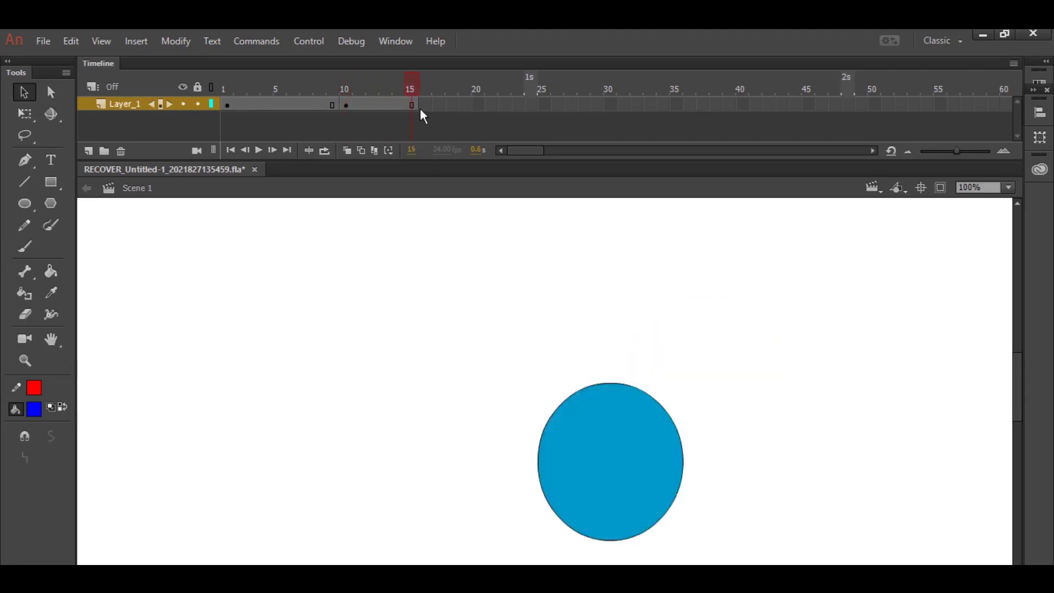
{"action": "left_click_drag", "start_coordinate": [337, 98], "coordinate": [420, 126]}
{"action": "left_click_drag", "start_coordinate": [322, 107], "coordinate": [359, 116]}
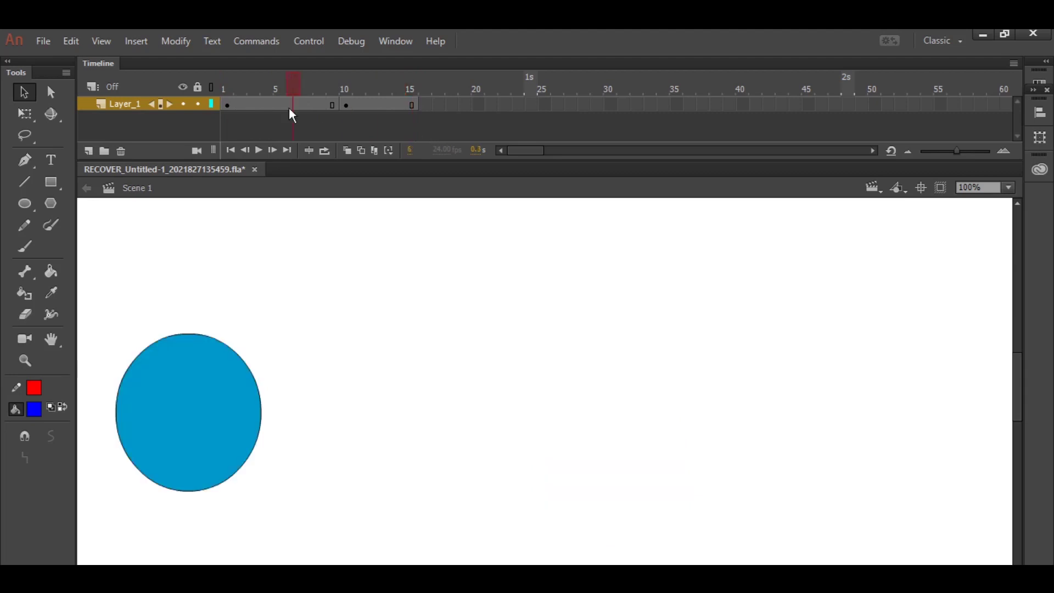
Step: Insert a blank keyframe at frame 16 of Layer_1
{"action": "left_click", "coordinate": [422, 104]}
{"action": "right_click", "coordinate": [421, 104]}
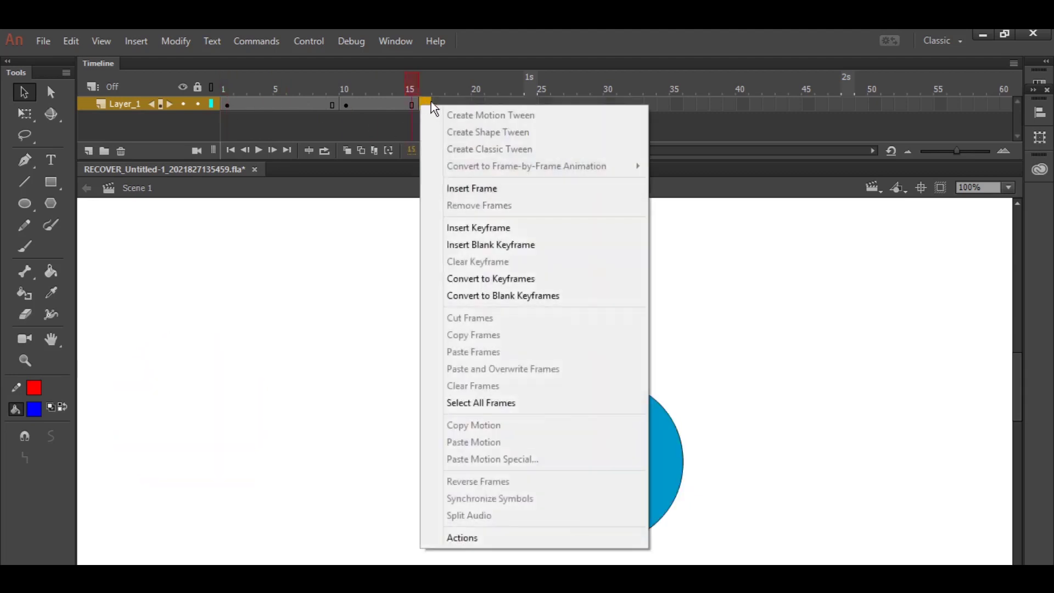
{"action": "left_click", "coordinate": [484, 243]}
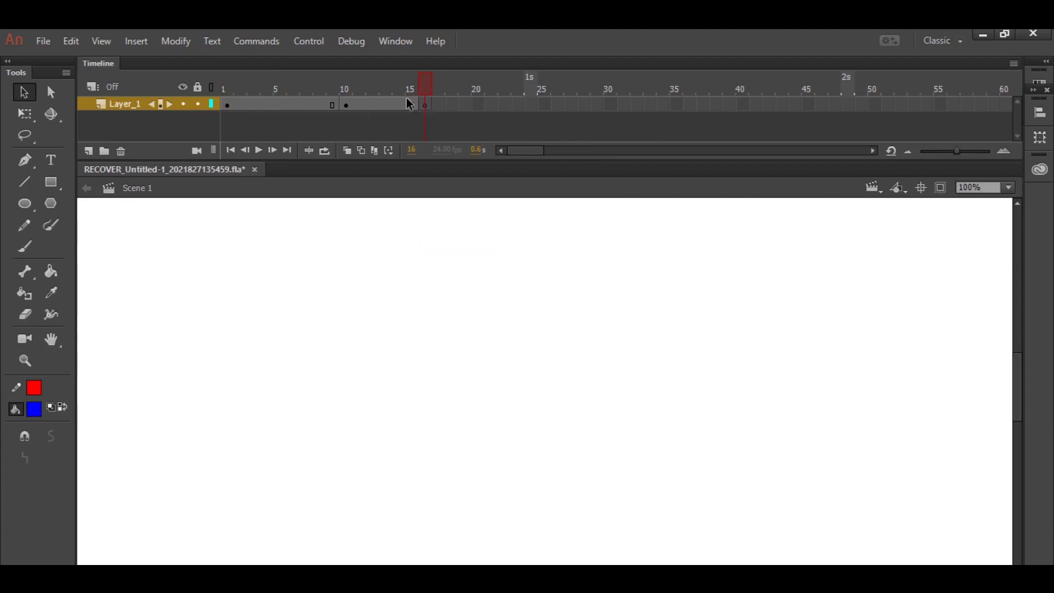
Step: Remove the single frame at frame 5 of Layer_1
{"action": "left_click", "coordinate": [277, 104]}
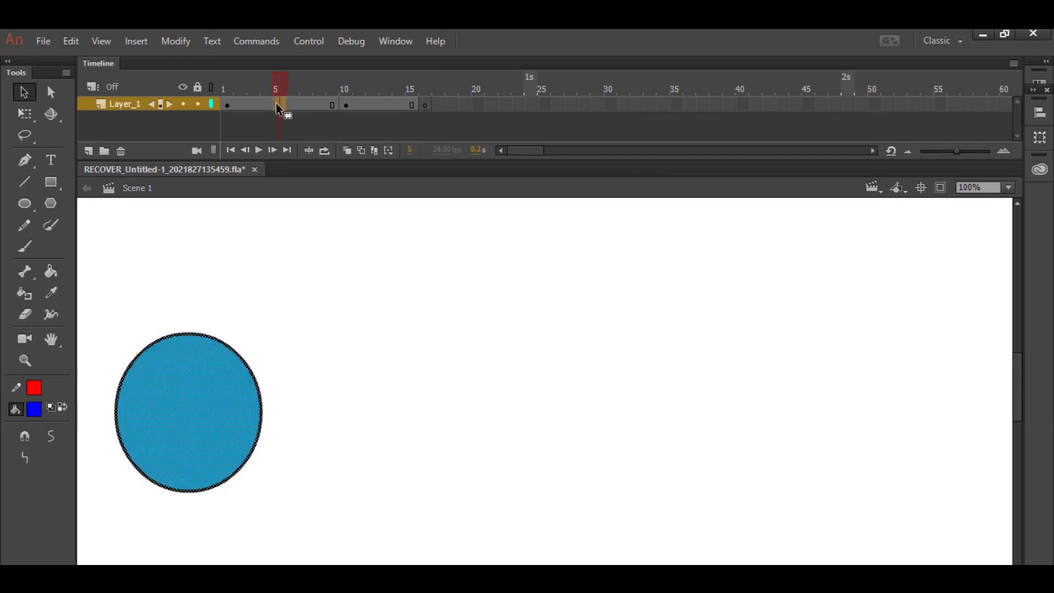
{"action": "right_click", "coordinate": [276, 104]}
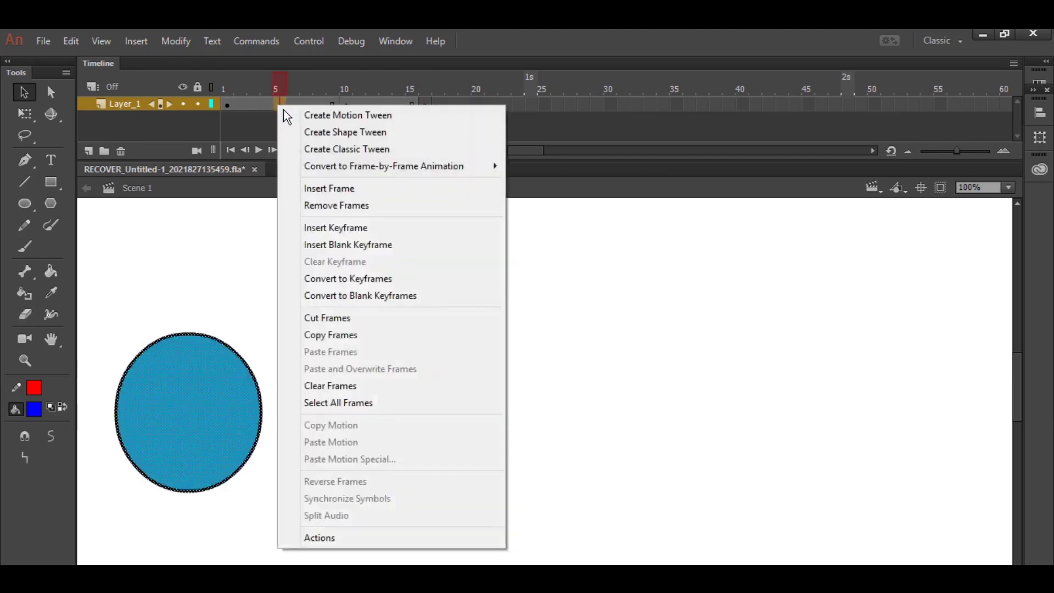
{"action": "left_click", "coordinate": [321, 205]}
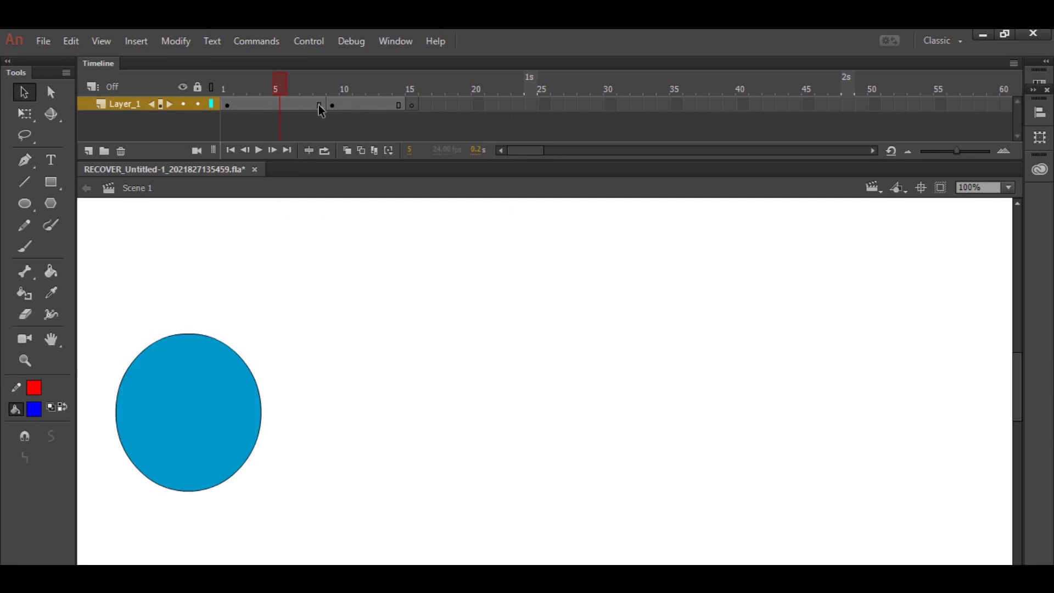
Step: Remove frames 3 to 8 from Layer_1
{"action": "left_click", "coordinate": [261, 105]}
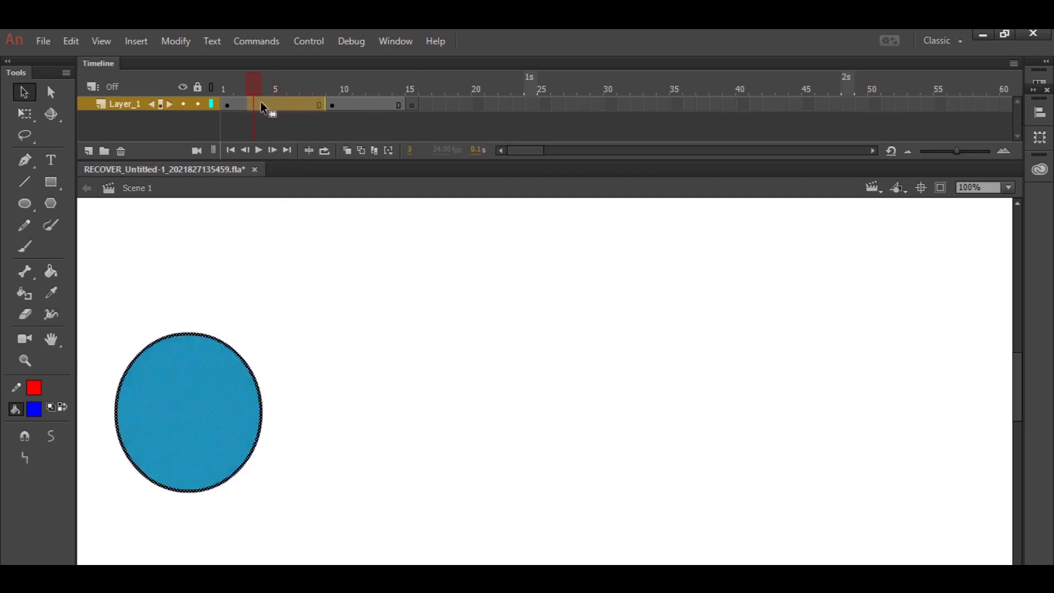
{"action": "right_click", "coordinate": [259, 104]}
{"action": "left_click", "coordinate": [297, 201]}
{"action": "left_click", "coordinate": [292, 126]}
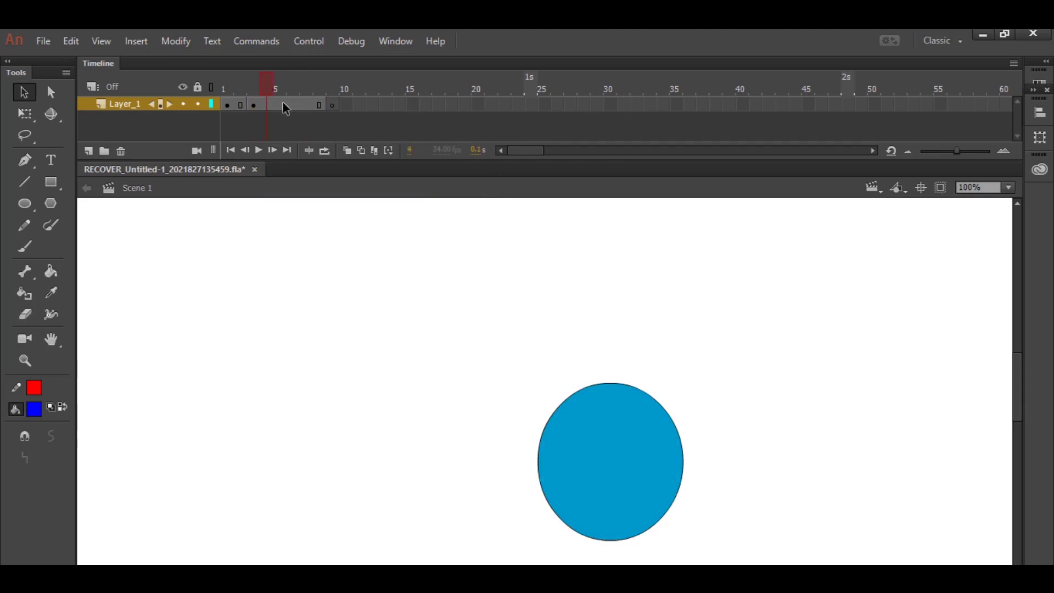
Step: Lengthen the second oval's span by inserting one regular frame at frame 5 and two at frame 6
{"action": "left_click", "coordinate": [281, 105]}
{"action": "right_click", "coordinate": [281, 105]}
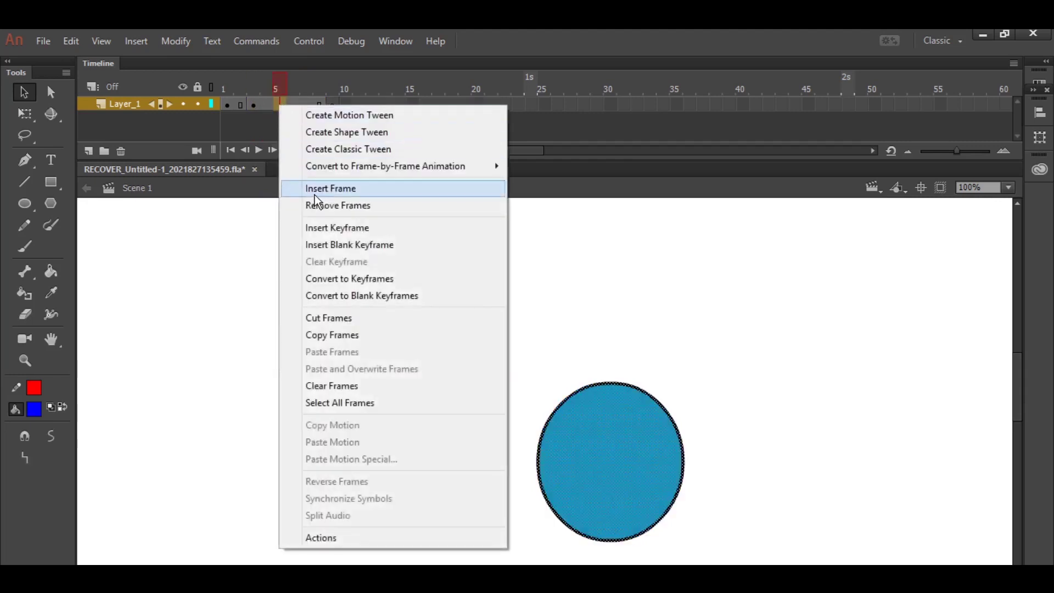
{"action": "left_click", "coordinate": [318, 189]}
{"action": "right_click", "coordinate": [297, 106]}
{"action": "left_click", "coordinate": [324, 192]}
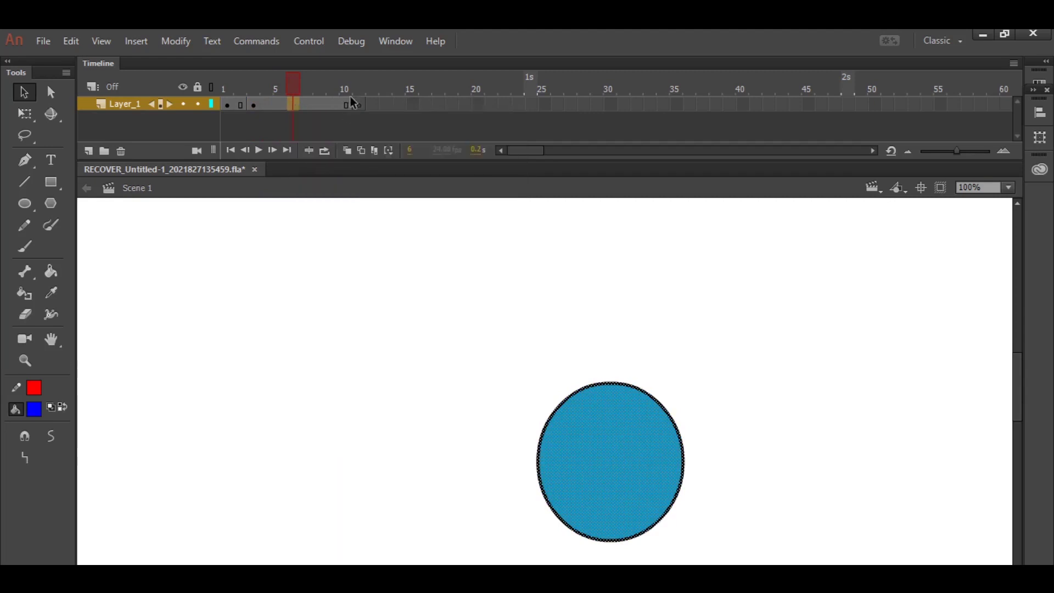
{"action": "right_click", "coordinate": [295, 104]}
{"action": "left_click", "coordinate": [328, 193]}
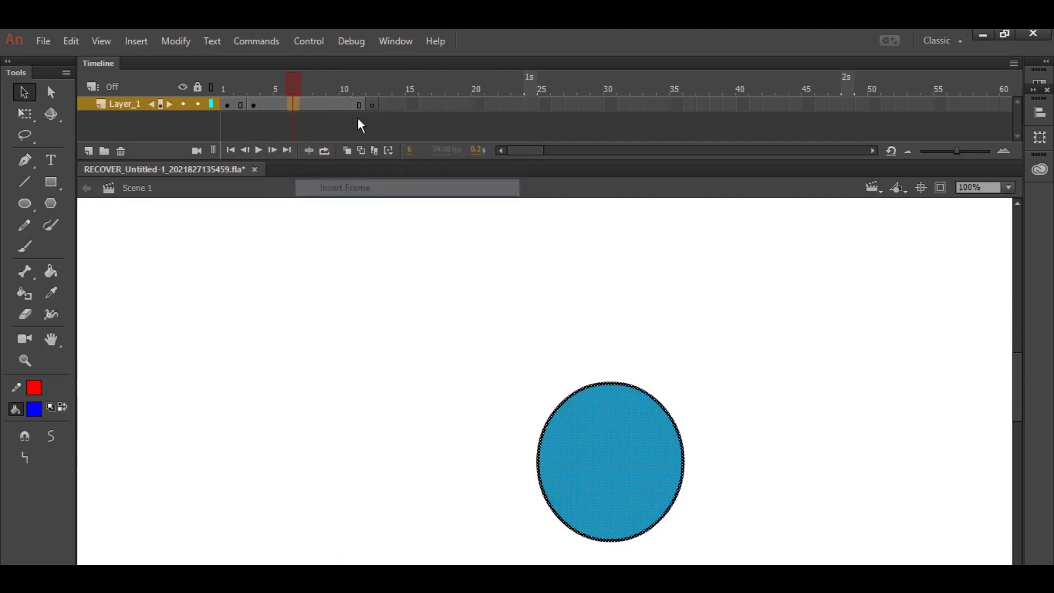
Step: Insert a keyframe at frame 6 of Layer_1 and scrub through the frames up to 11
{"action": "right_click", "coordinate": [296, 104]}
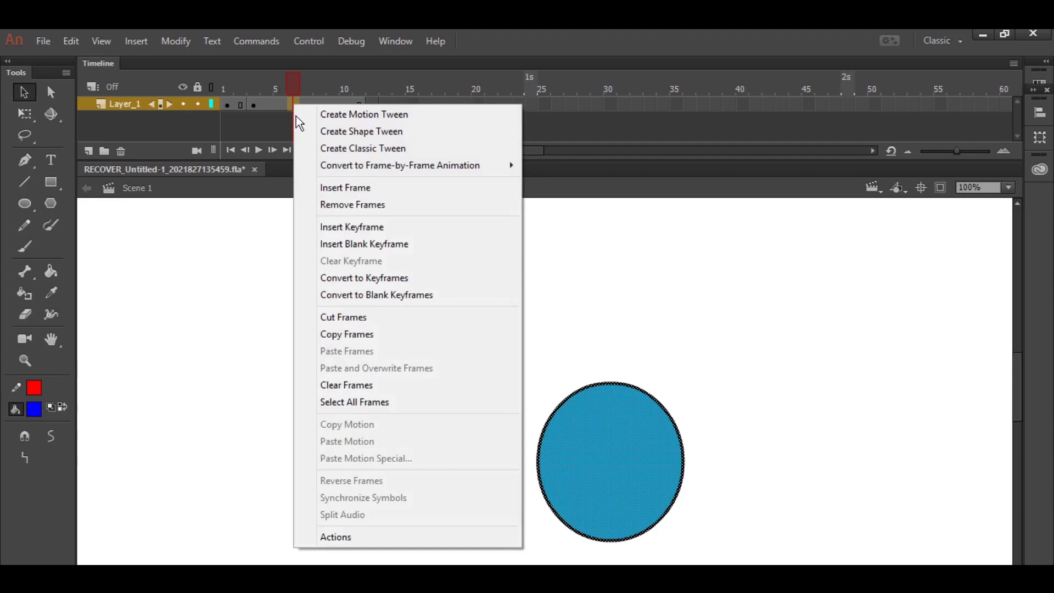
{"action": "left_click", "coordinate": [351, 227]}
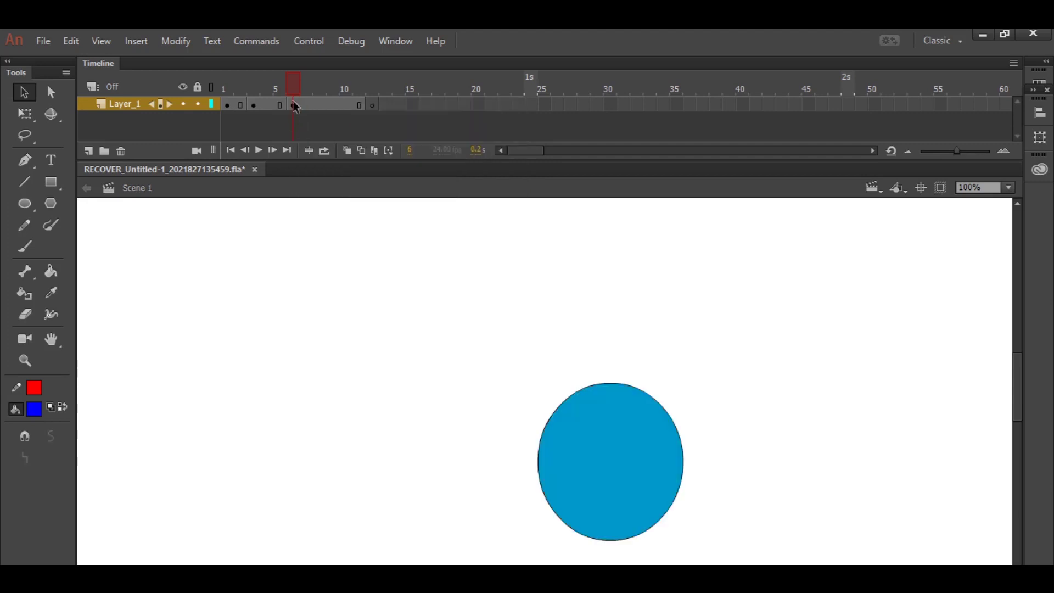
{"action": "left_click_drag", "start_coordinate": [276, 91], "coordinate": [361, 106]}
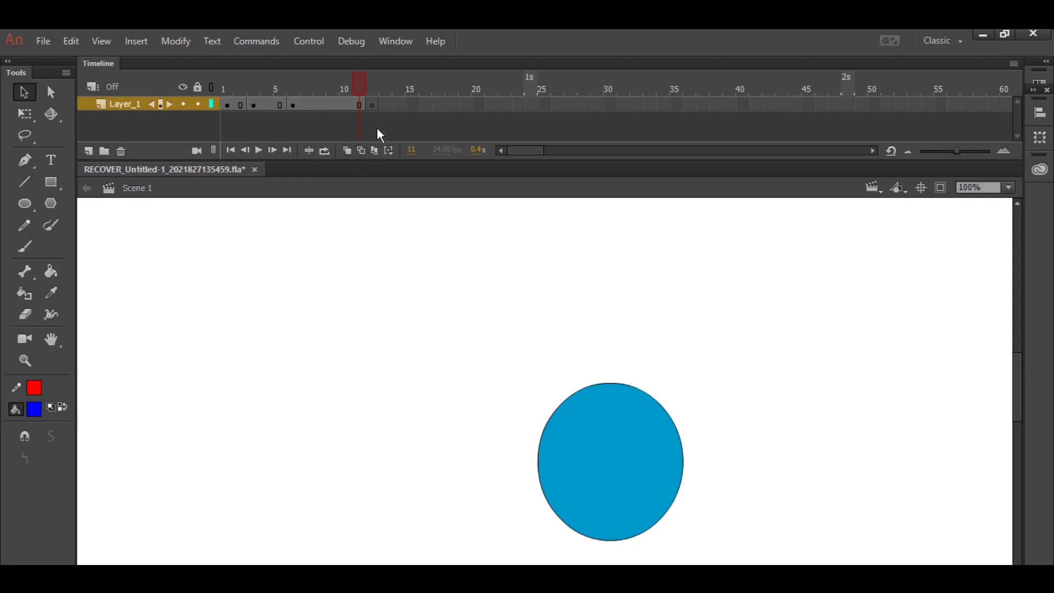
Step: Add a new layer above Layer_1 and delete Layer_1
{"action": "left_click", "coordinate": [87, 150]}
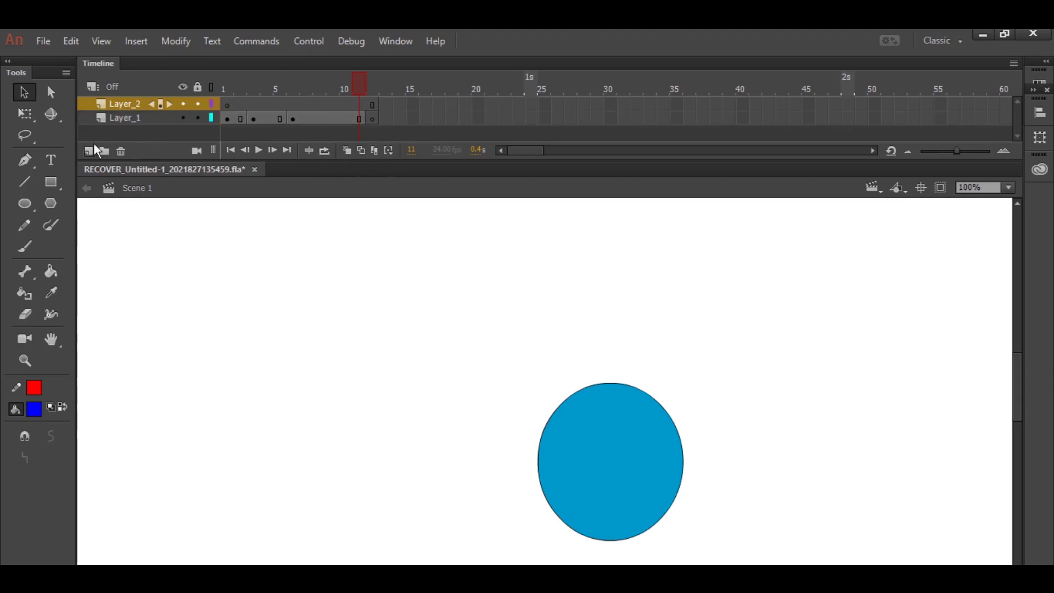
{"action": "left_click", "coordinate": [138, 117]}
{"action": "left_click", "coordinate": [121, 153]}
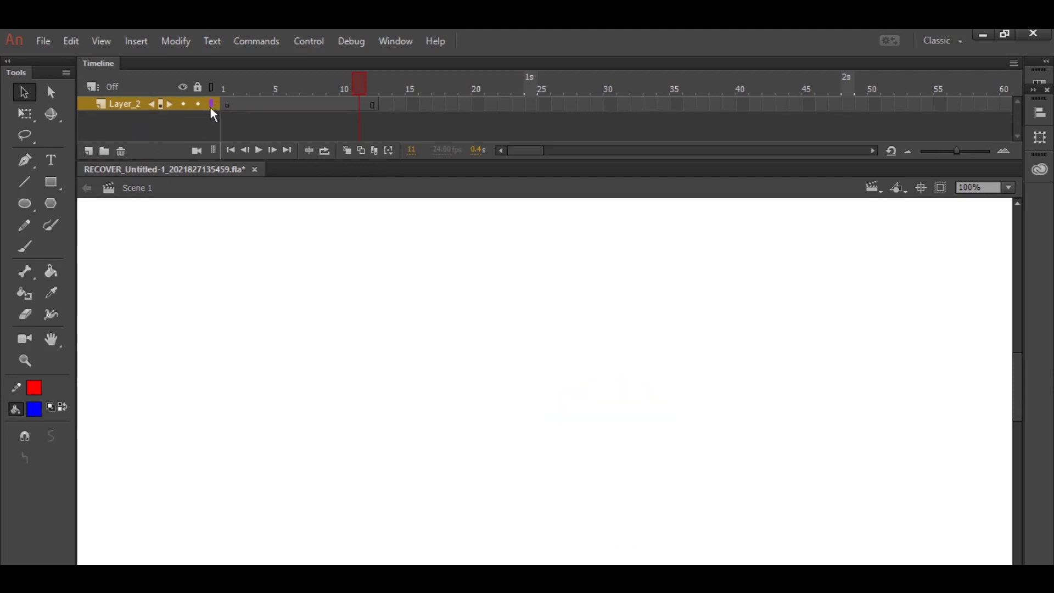
Step: Remove all frames after frame 1 from Layer_2
{"action": "left_click_drag", "start_coordinate": [375, 108], "coordinate": [239, 103]}
{"action": "right_click", "coordinate": [246, 106]}
{"action": "left_click", "coordinate": [282, 207]}
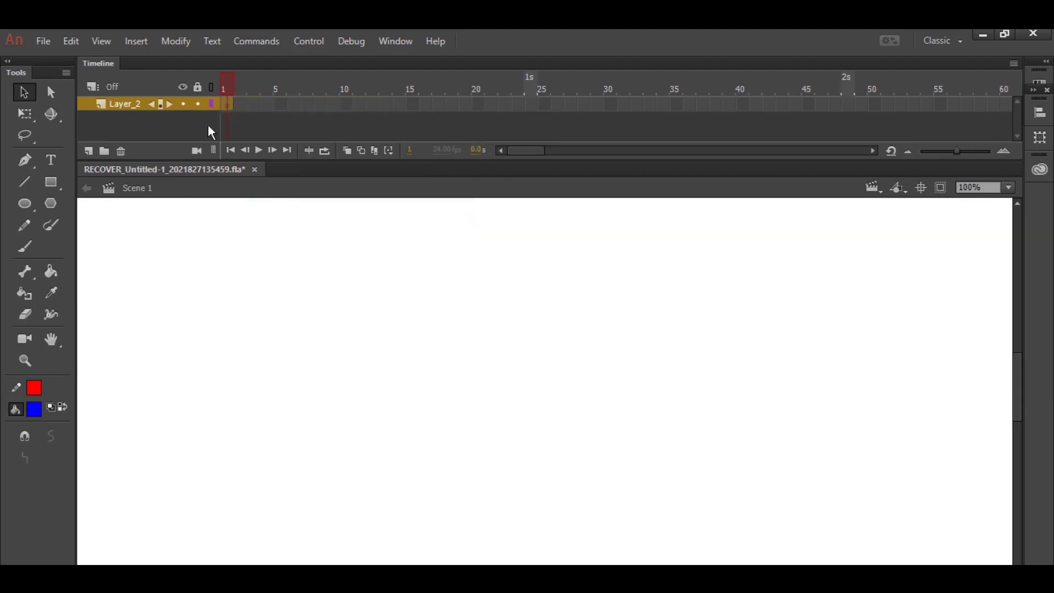
Step: Draw a blue circle with a red outline near the stage's upper-left corner with the Oval tool and group it
{"action": "left_click", "coordinate": [25, 203]}
{"action": "left_click_drag", "start_coordinate": [135, 228], "coordinate": [232, 313]}
{"action": "key", "text": "v"}
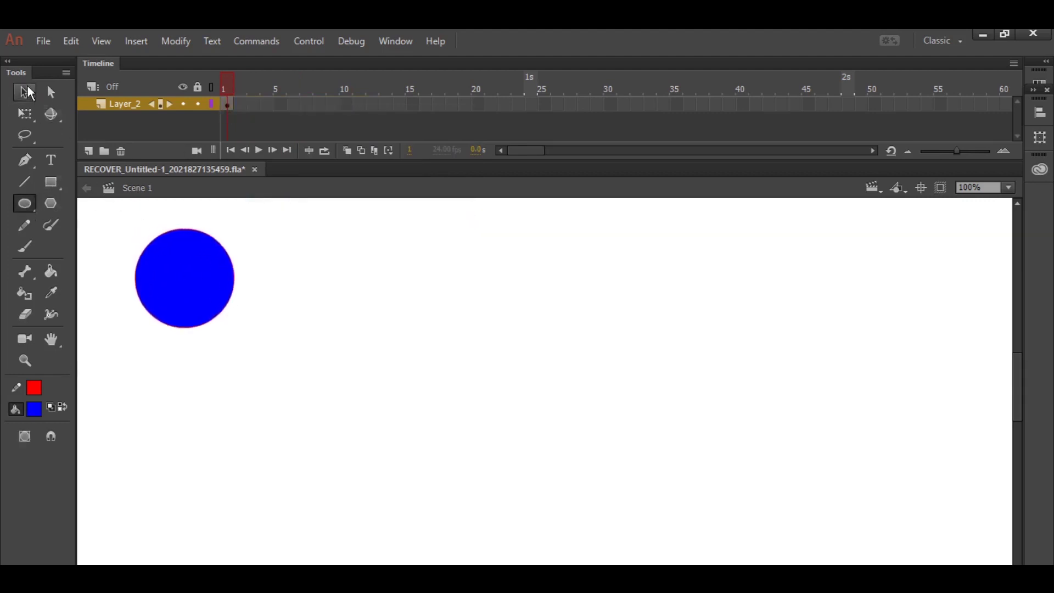
{"action": "left_click_drag", "start_coordinate": [117, 212], "coordinate": [286, 332]}
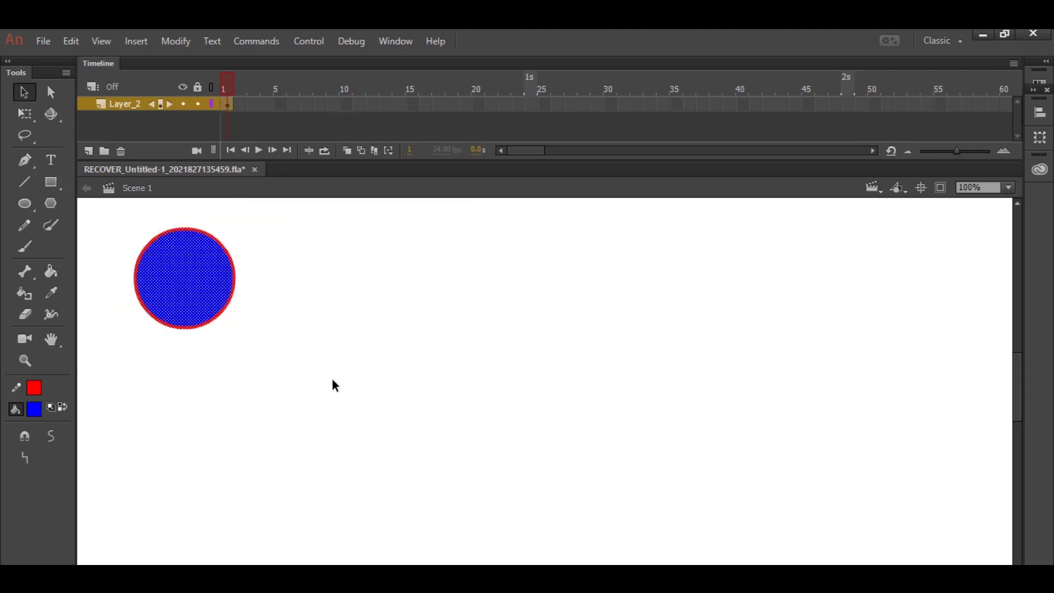
{"action": "key", "text": "ctrl+g"}
Step: Place the grouped circle near the stage's upper-left corner and enlarge it to about one and a half times its size with Free Transform
{"action": "key", "text": "ctrl+minus"}
{"action": "key", "text": "space"}
{"action": "left_click_drag", "start_coordinate": [551, 391], "coordinate": [507, 343]}
{"action": "left_click_drag", "start_coordinate": [326, 290], "coordinate": [209, 250]}
{"action": "left_click_drag", "start_coordinate": [305, 260], "coordinate": [265, 277]}
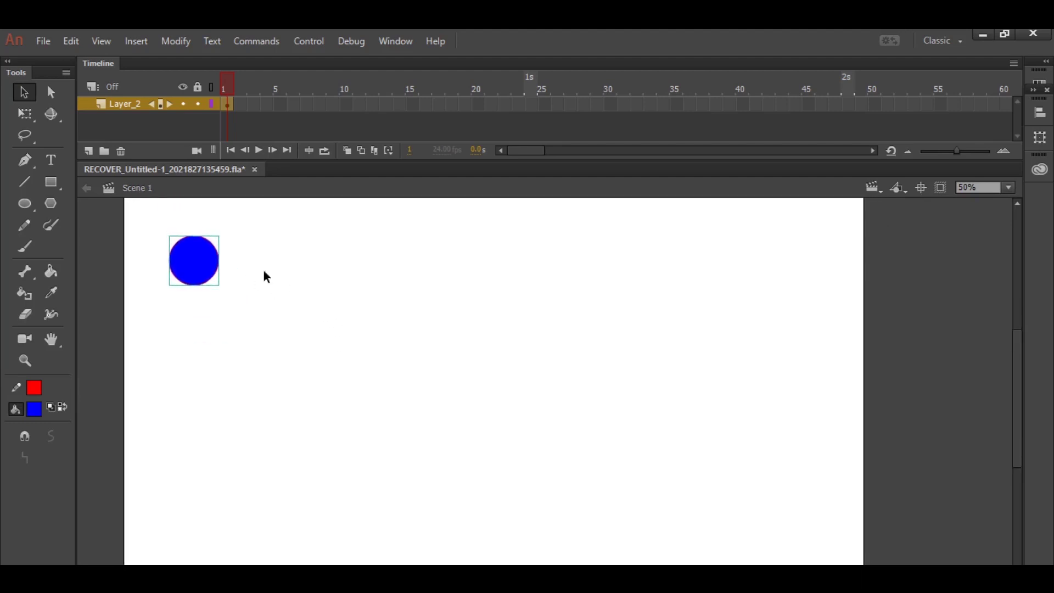
{"action": "key", "text": "q"}
{"action": "mouse_move", "coordinate": [220, 289]}
{"action": "left_mouse_down"}
{"action": "mouse_move", "coordinate": [238, 298]}
{"action": "mouse_move", "coordinate": [231, 292]}
{"action": "left_mouse_up"}
{"action": "left_click", "coordinate": [260, 259]}
Step: Sketch a two-arc bouncing path from the circle to the stage's right edge with the Pencil tool, and undo it
{"action": "key", "text": "y"}
{"action": "mouse_move", "coordinate": [232, 255]}
{"action": "left_mouse_down"}
{"action": "mouse_move", "coordinate": [346, 294]}
{"action": "mouse_move", "coordinate": [460, 526]}
{"action": "mouse_move", "coordinate": [859, 419]}
{"action": "left_mouse_up"}
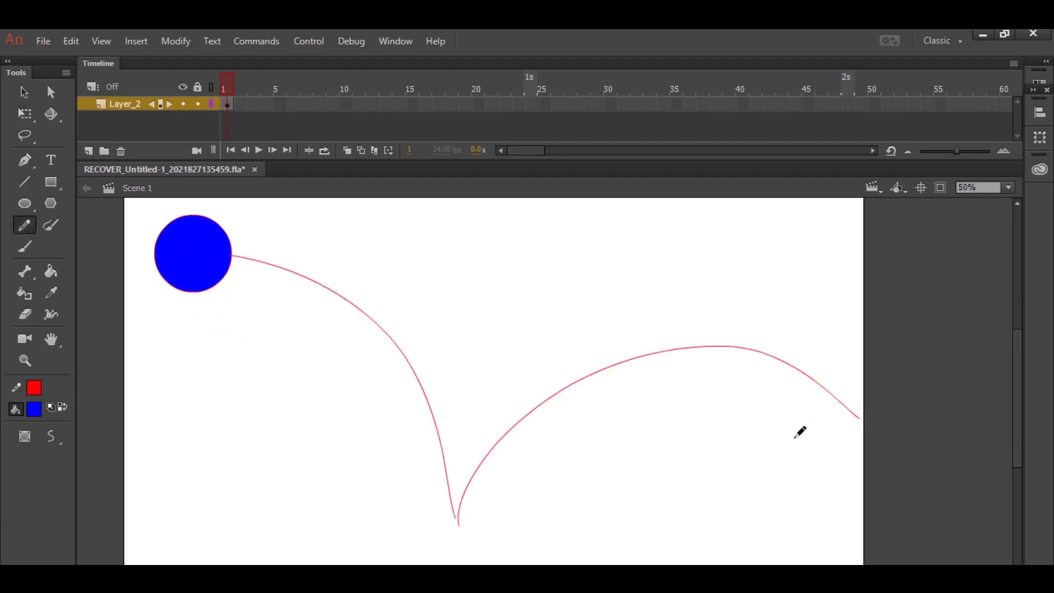
{"action": "key", "text": "ctrl+z"}
{"action": "key", "text": "ctrl+z"}
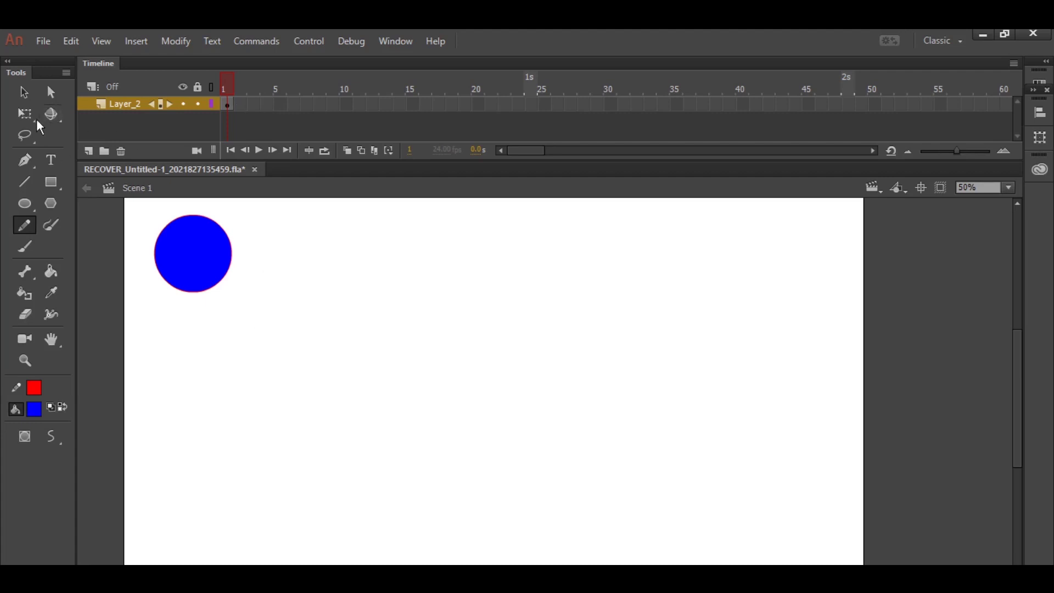
Step: Insert a keyframe at frame 2, move its circle slightly right and down, and go back to frame 1 to compare
{"action": "left_click_drag", "start_coordinate": [454, 296], "coordinate": [472, 338]}
{"action": "left_click", "coordinate": [24, 92]}
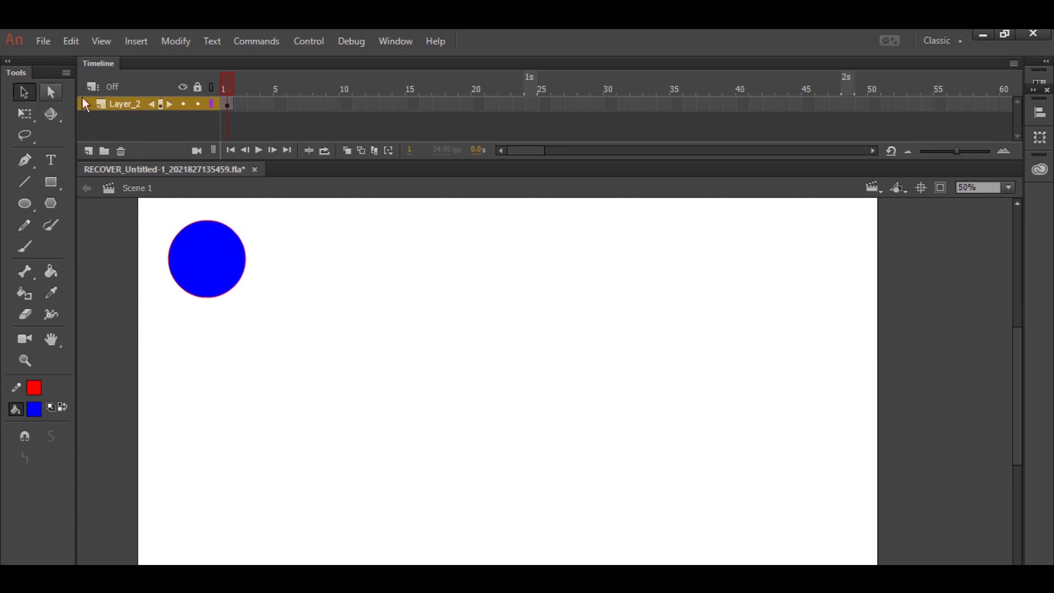
{"action": "right_click", "coordinate": [241, 104]}
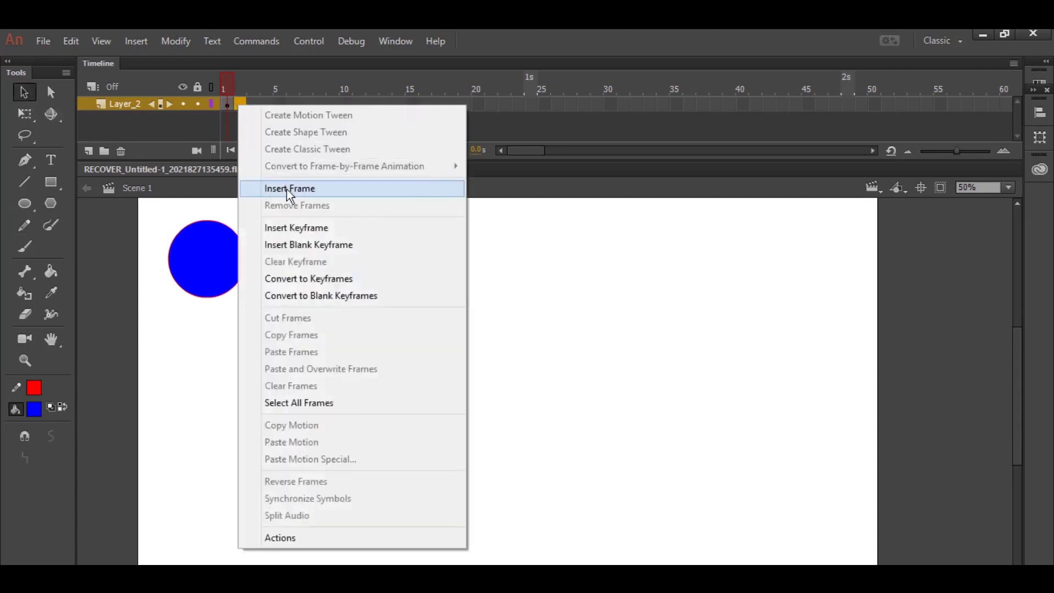
{"action": "left_click", "coordinate": [290, 227]}
{"action": "left_click_drag", "start_coordinate": [237, 273], "coordinate": [269, 281]}
{"action": "left_click", "coordinate": [227, 108]}
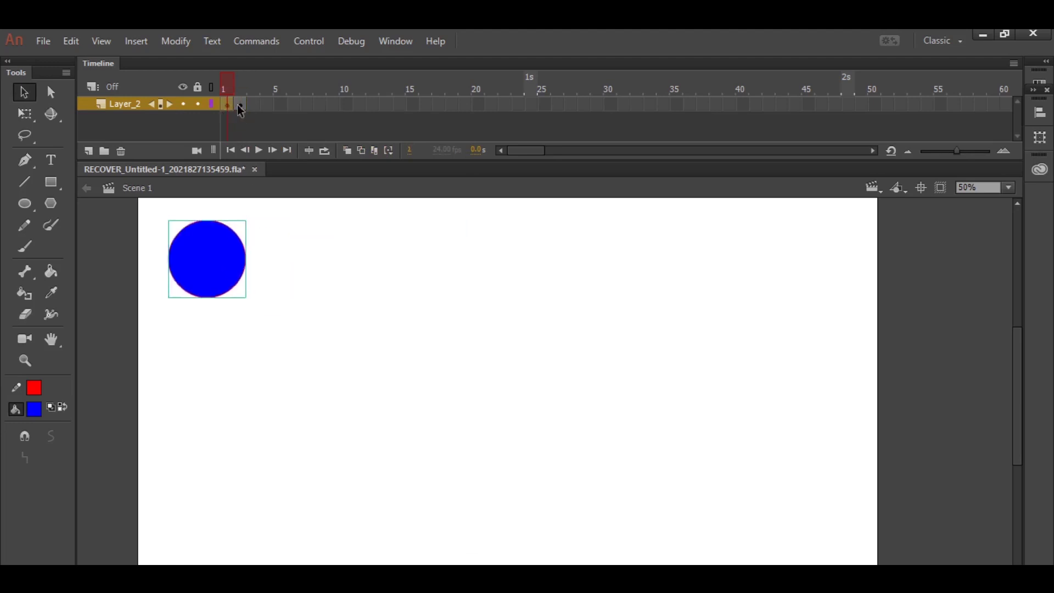
Step: Try extending frame 2 to frame 5 with plain frames and moving the circle right and down, and undo it
{"action": "left_click", "coordinate": [237, 104]}
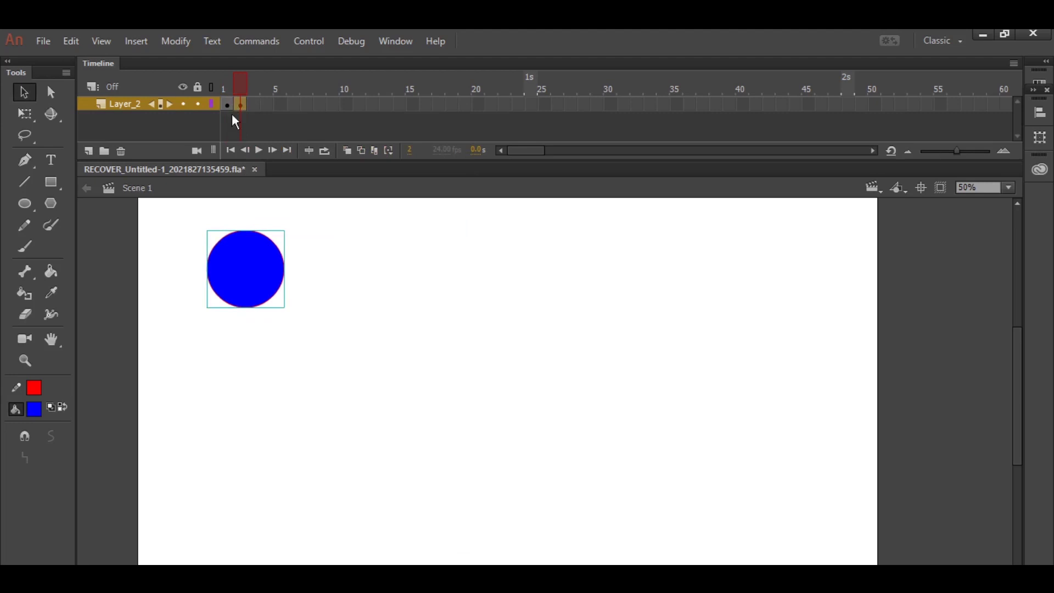
{"action": "right_click", "coordinate": [279, 103]}
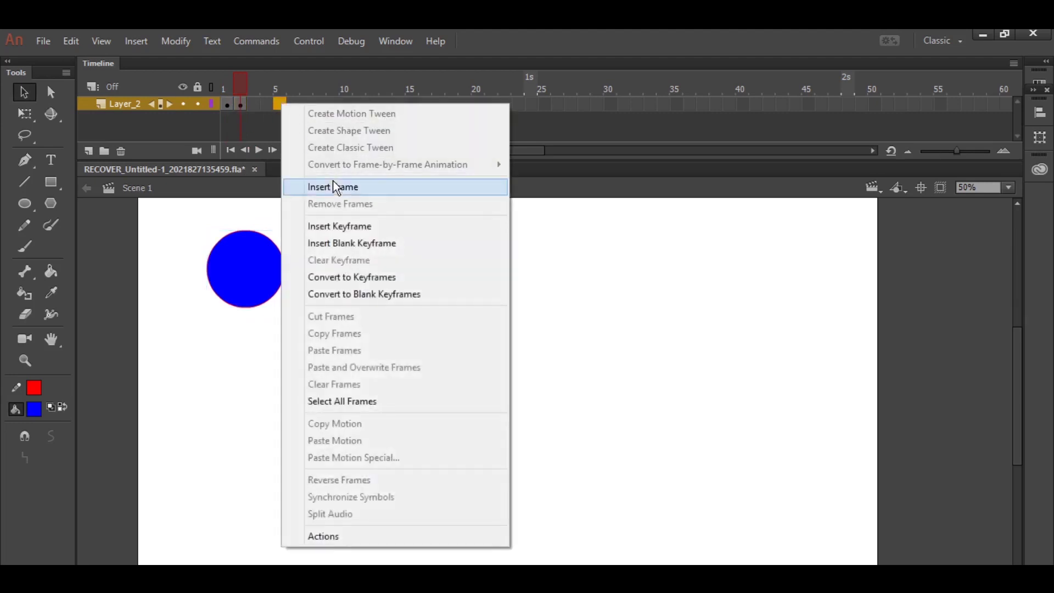
{"action": "left_click", "coordinate": [334, 187]}
{"action": "left_click_drag", "start_coordinate": [262, 281], "coordinate": [328, 310]}
{"action": "left_click", "coordinate": [242, 102]}
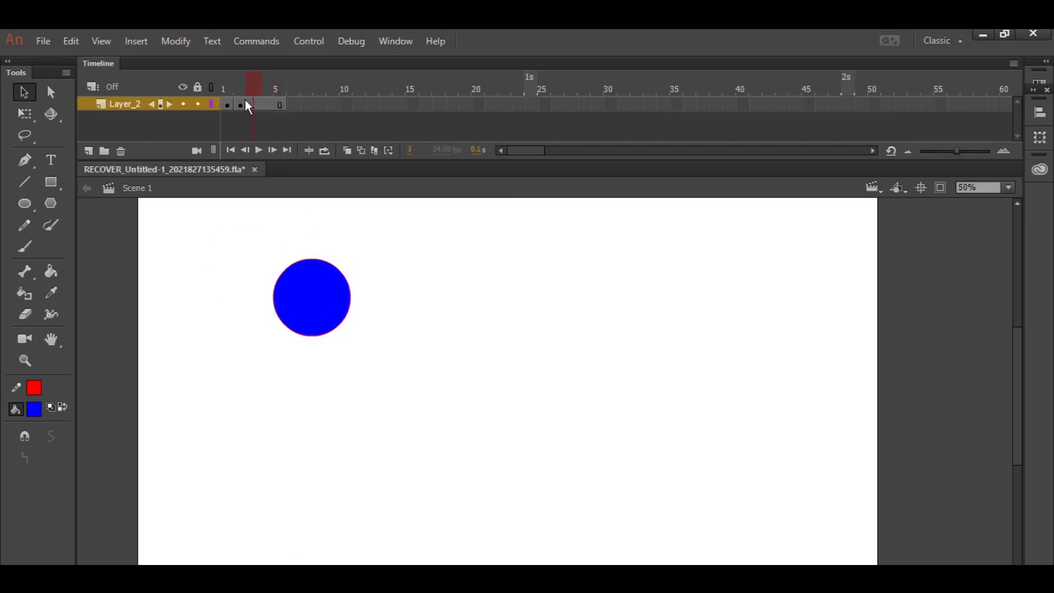
{"action": "left_click", "coordinate": [279, 114]}
{"action": "key", "text": "comma"}
{"action": "key", "text": "comma"}
{"action": "key", "text": "comma"}
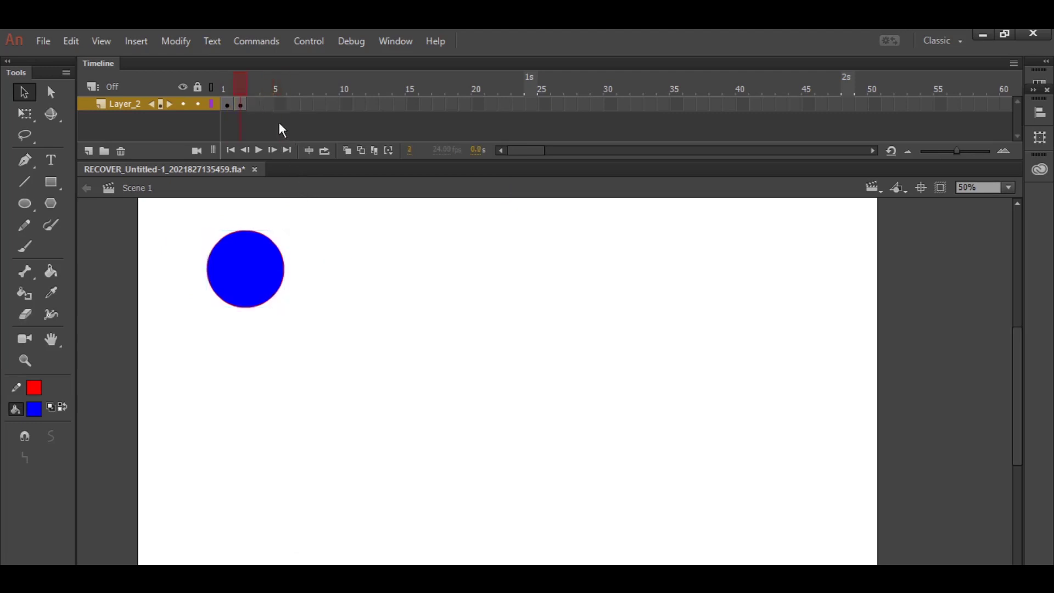
Step: Insert a keyframe at frame 3, move its circle slightly right and down, and compare it with frame 1
{"action": "right_click", "coordinate": [252, 105]}
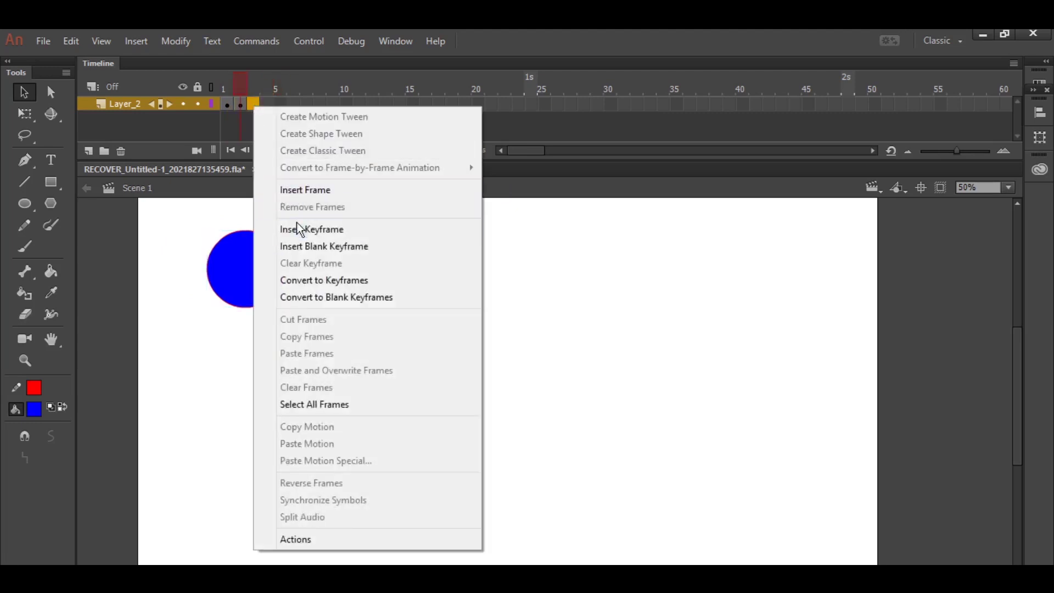
{"action": "left_click", "coordinate": [297, 230]}
{"action": "left_click_drag", "start_coordinate": [264, 277], "coordinate": [288, 308]}
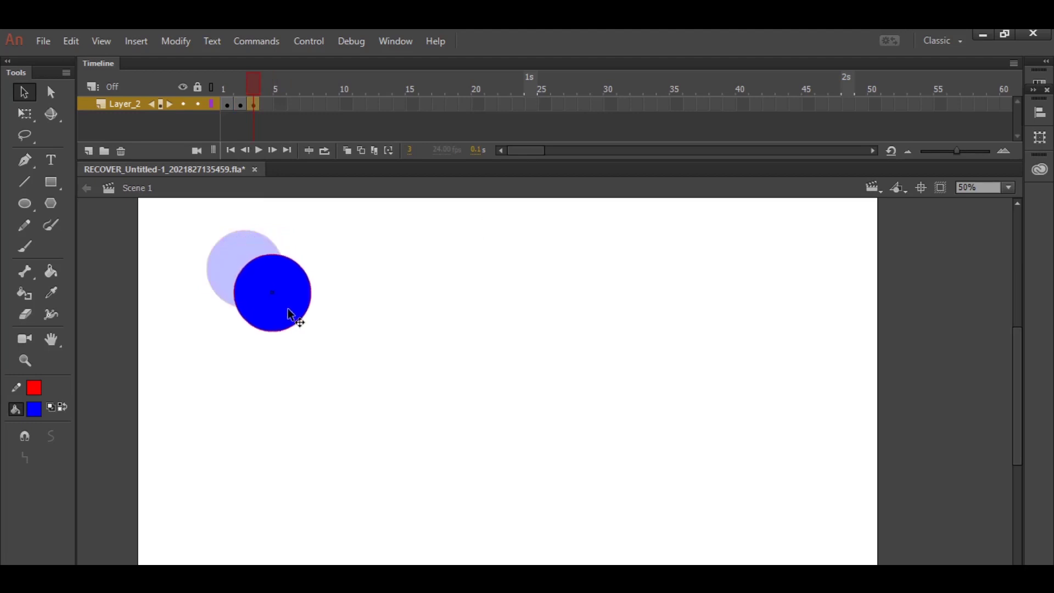
{"action": "left_click", "coordinate": [239, 94]}
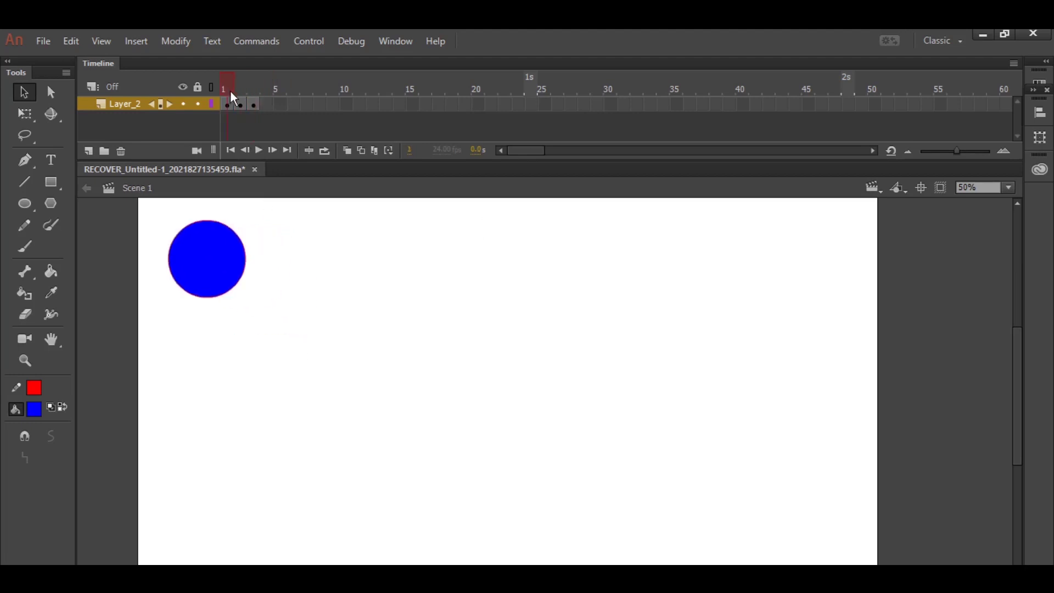
{"action": "left_click", "coordinate": [252, 104]}
{"action": "left_click", "coordinate": [227, 104]}
{"action": "left_click", "coordinate": [254, 105]}
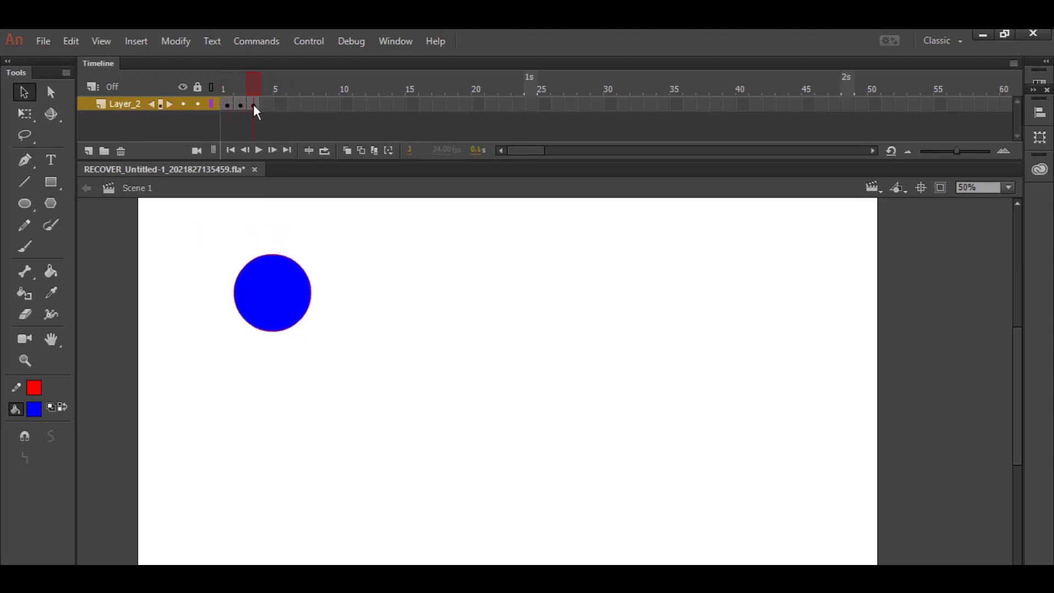
{"action": "left_click", "coordinate": [226, 109]}
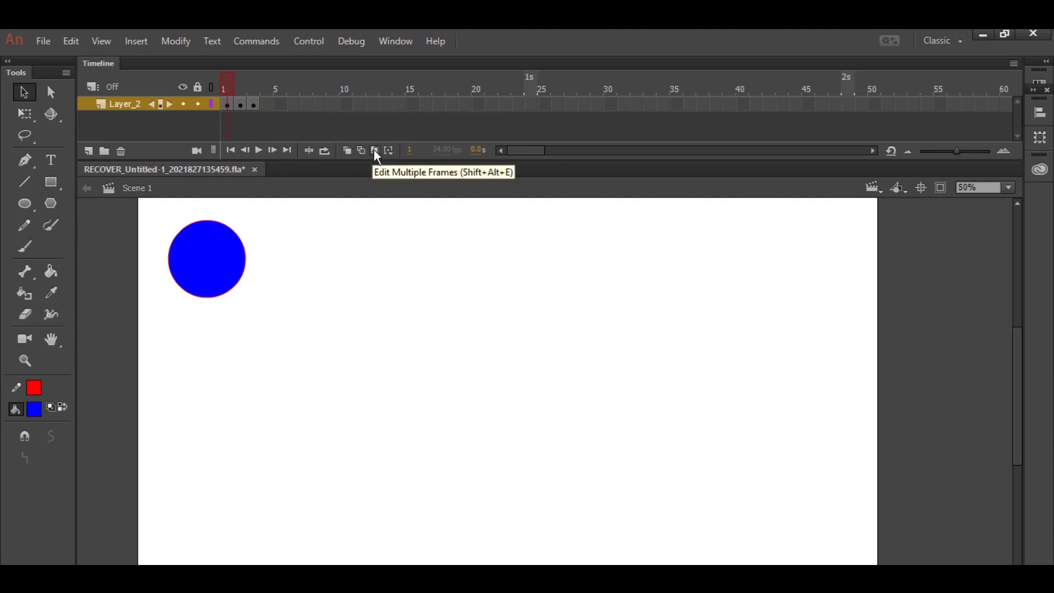
Step: With onion skinning turned on, insert a keyframe at frame 4 and move its circle further right and down
{"action": "left_click", "coordinate": [348, 150]}
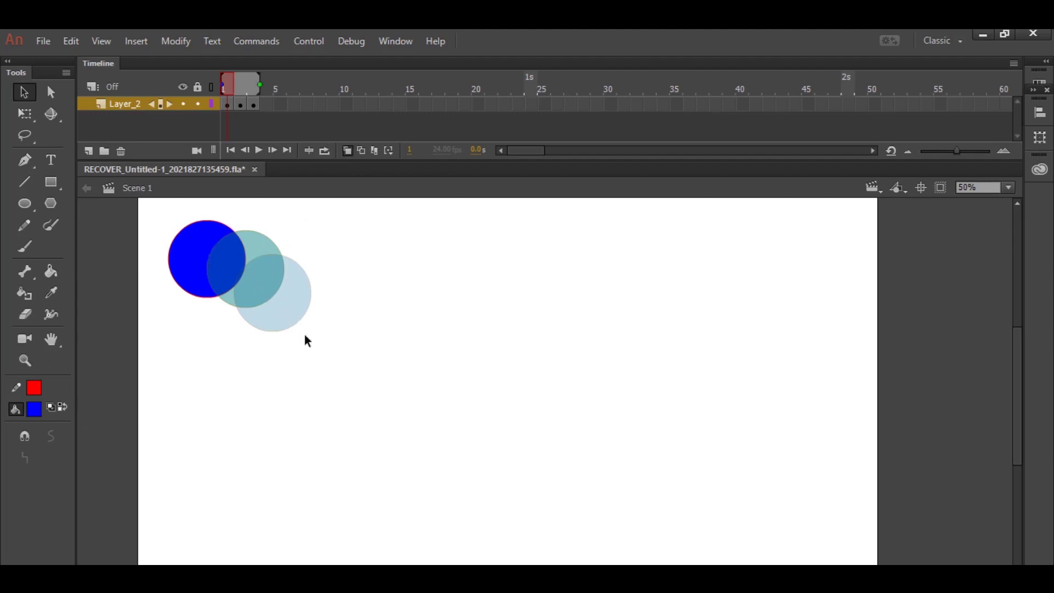
{"action": "mouse_move", "coordinate": [228, 87]}
{"action": "left_mouse_down"}
{"action": "mouse_move", "coordinate": [248, 87]}
{"action": "mouse_move", "coordinate": [256, 112]}
{"action": "mouse_move", "coordinate": [247, 89]}
{"action": "mouse_move", "coordinate": [223, 97]}
{"action": "left_mouse_up"}
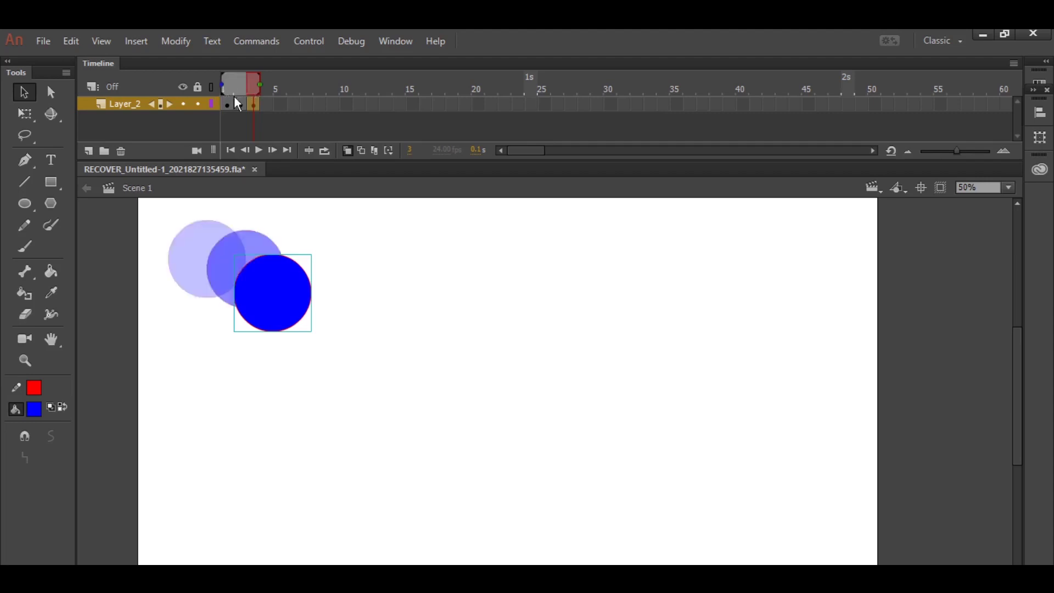
{"action": "left_click", "coordinate": [268, 104]}
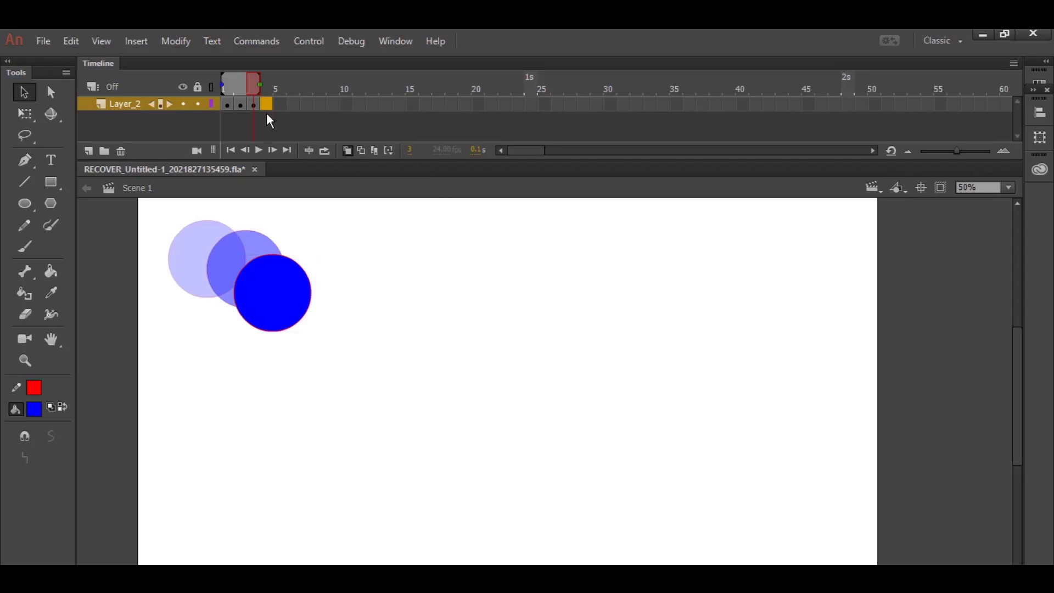
{"action": "right_click", "coordinate": [266, 102]}
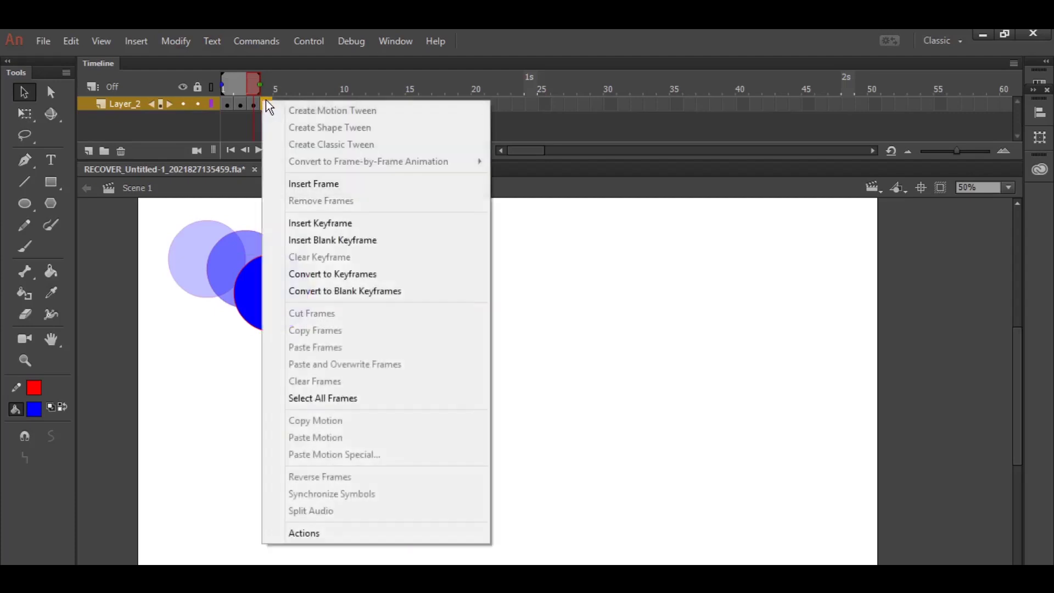
{"action": "left_click", "coordinate": [331, 222]}
{"action": "left_click_drag", "start_coordinate": [294, 317], "coordinate": [320, 355]}
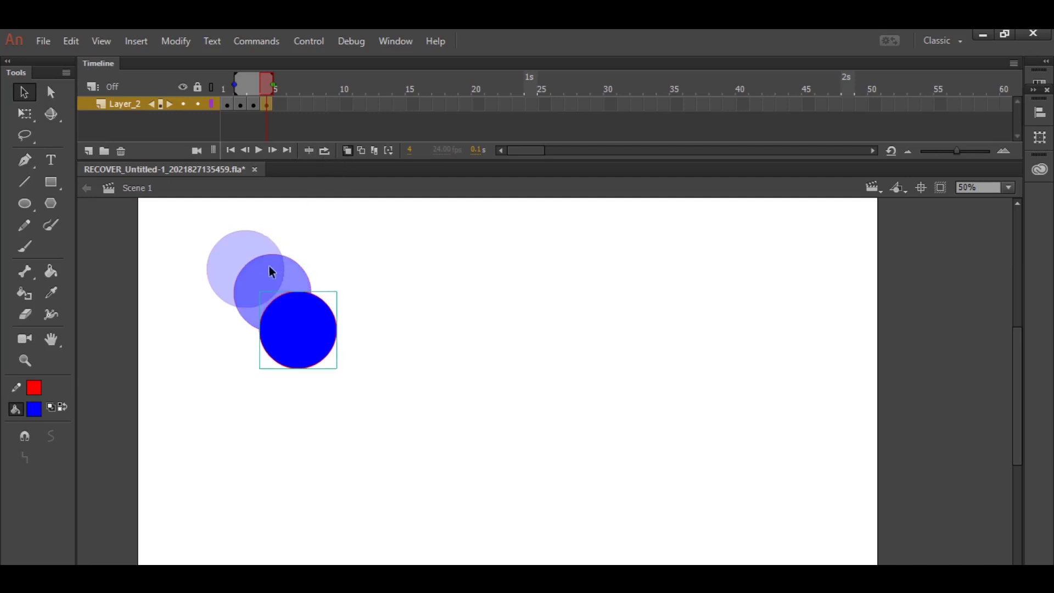
Step: Extend the onion skin range back to frame 1 and compare Onion Skin Outlines and Edit Multiple Frames with the regular Onion Skin view
{"action": "mouse_move", "coordinate": [235, 84]}
{"action": "left_mouse_down"}
{"action": "mouse_move", "coordinate": [218, 85]}
{"action": "mouse_move", "coordinate": [262, 88]}
{"action": "mouse_move", "coordinate": [220, 87]}
{"action": "left_mouse_up"}
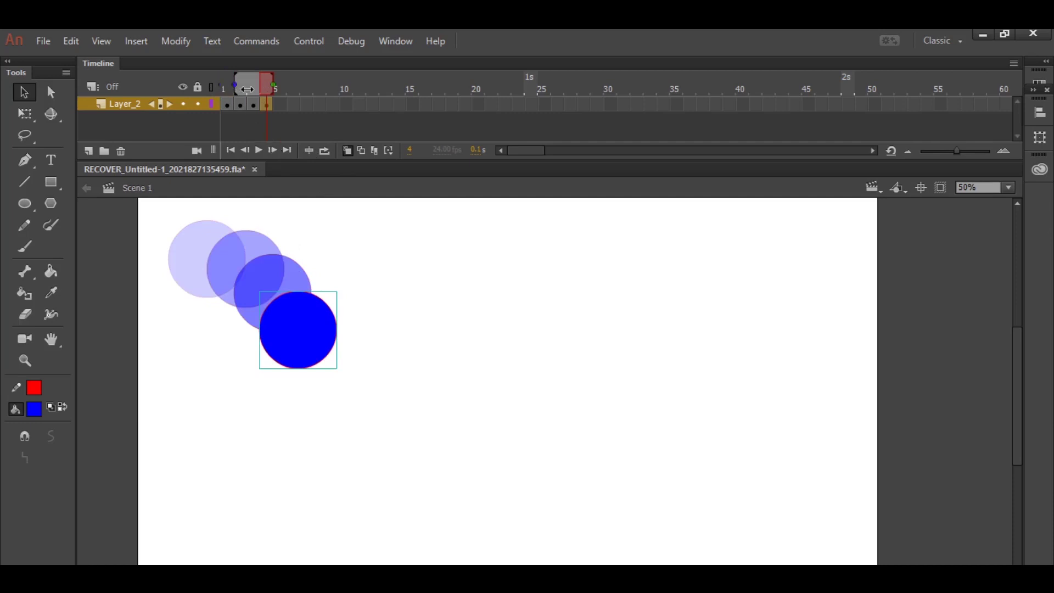
{"action": "left_click_drag", "start_coordinate": [225, 86], "coordinate": [235, 86]}
{"action": "left_click", "coordinate": [361, 150]}
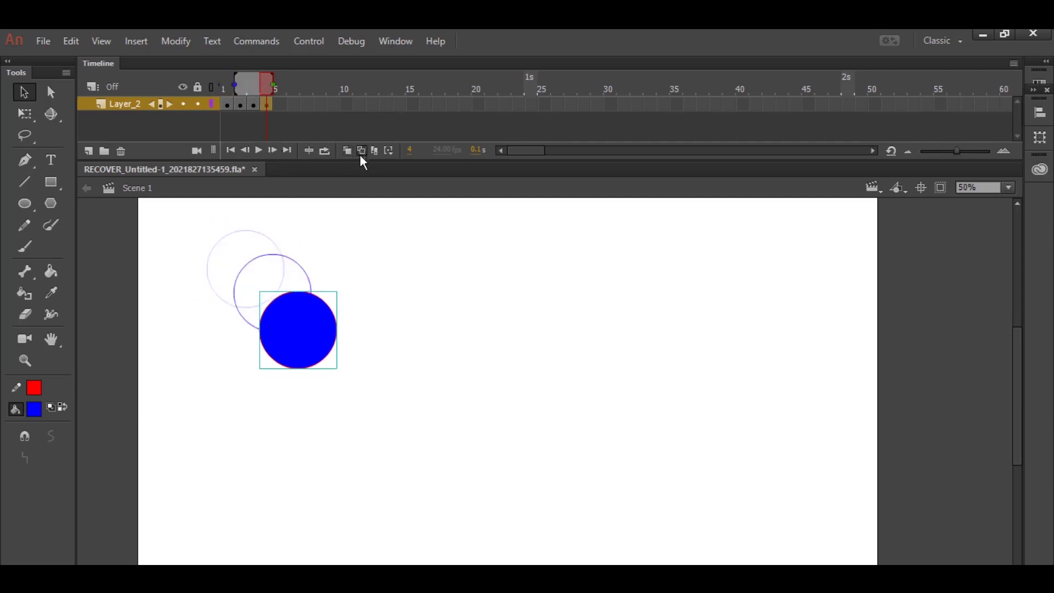
{"action": "mouse_move", "coordinate": [235, 87]}
{"action": "left_mouse_down"}
{"action": "mouse_move", "coordinate": [219, 86]}
{"action": "mouse_move", "coordinate": [254, 88]}
{"action": "mouse_move", "coordinate": [221, 87]}
{"action": "left_mouse_up"}
{"action": "left_click", "coordinate": [375, 151]}
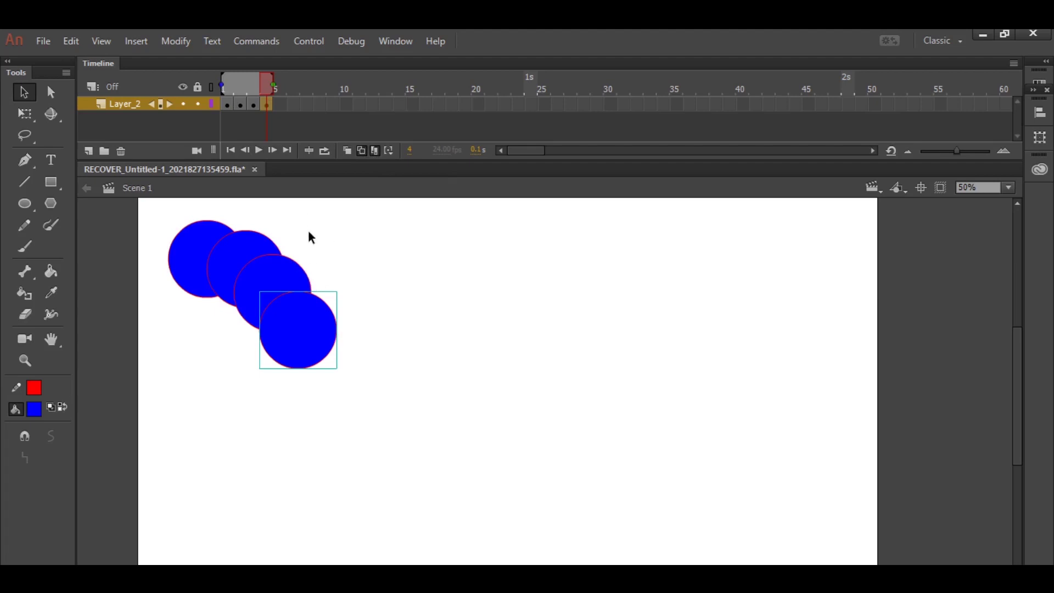
{"action": "left_click", "coordinate": [375, 150]}
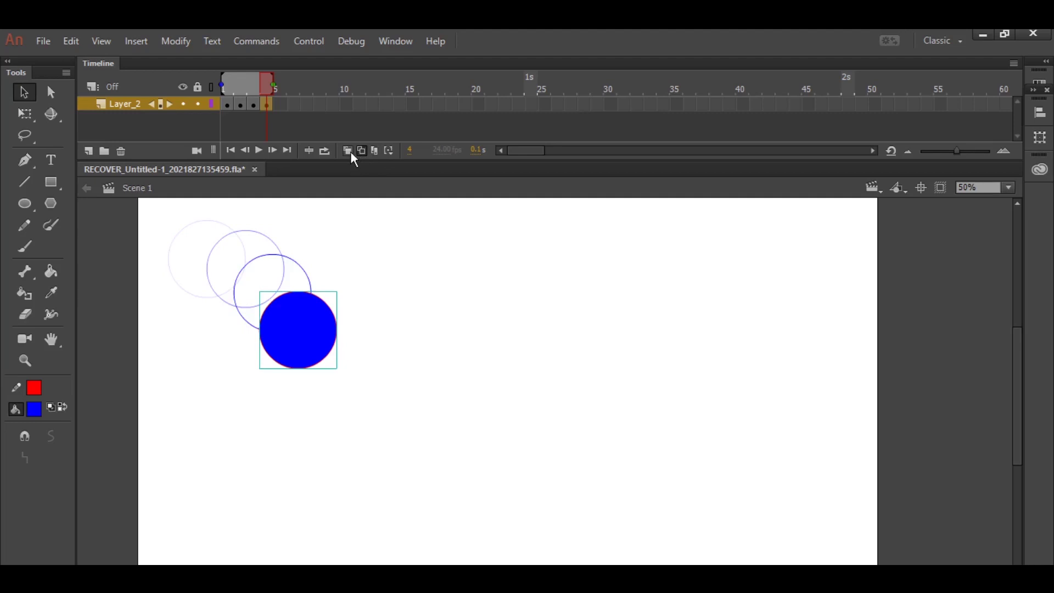
{"action": "left_click", "coordinate": [361, 151]}
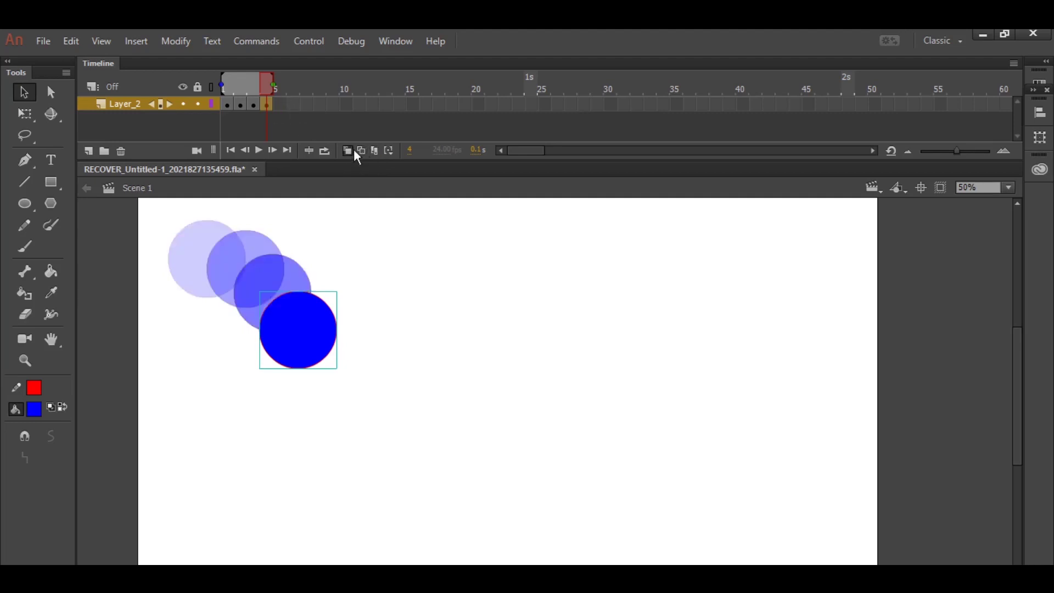
Step: Add a keyframe at frame 5, move its circle down and right, and stretch it into an ellipse tilted along the falling path
{"action": "left_click", "coordinate": [280, 105]}
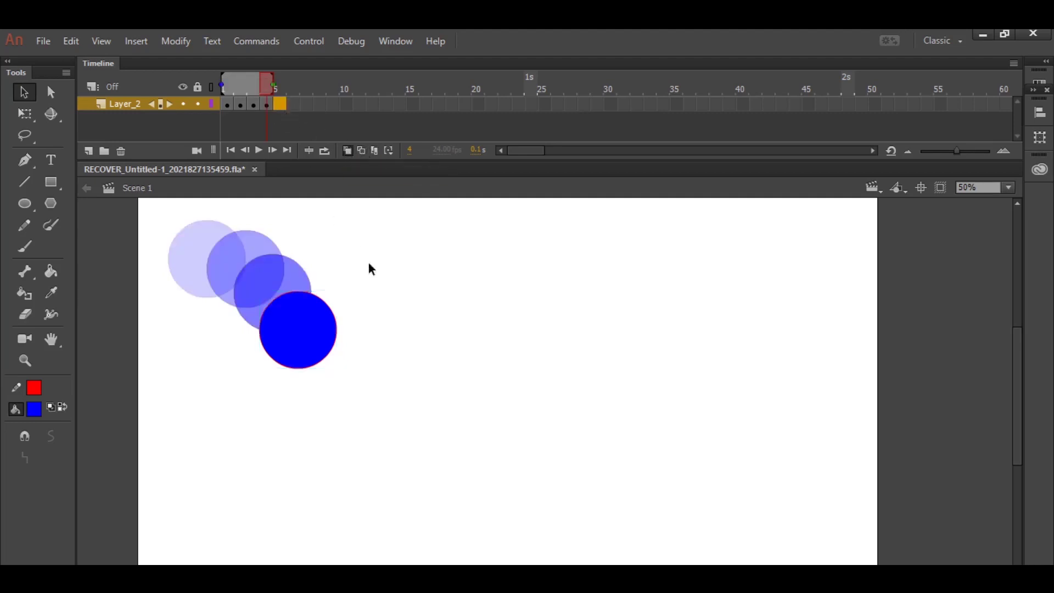
{"action": "key", "text": "."}
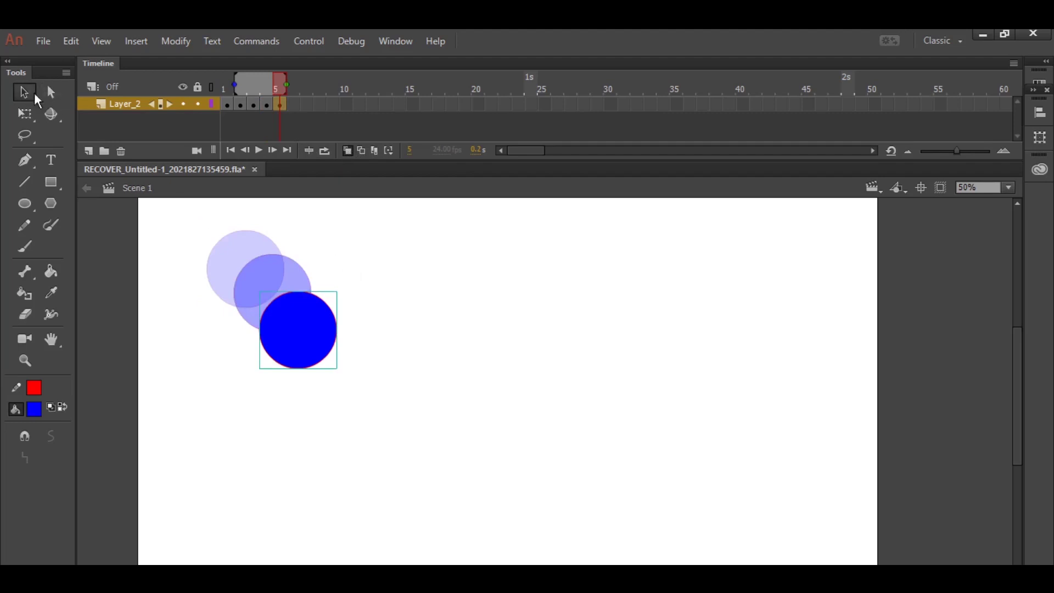
{"action": "left_click_drag", "start_coordinate": [306, 341], "coordinate": [342, 395]}
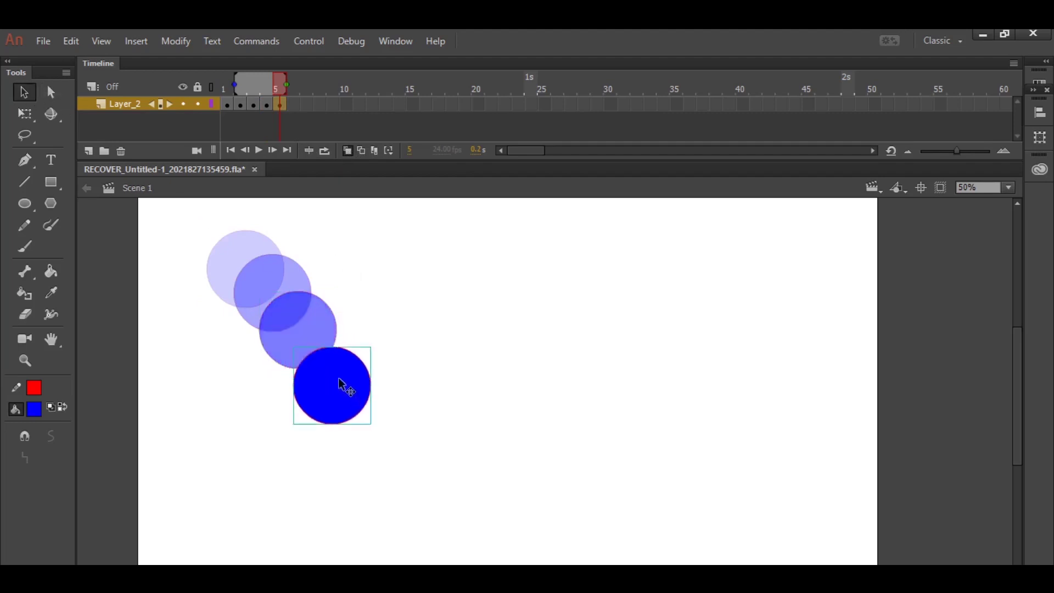
{"action": "key", "text": "q"}
{"action": "left_click_drag", "start_coordinate": [331, 347], "coordinate": [358, 321]}
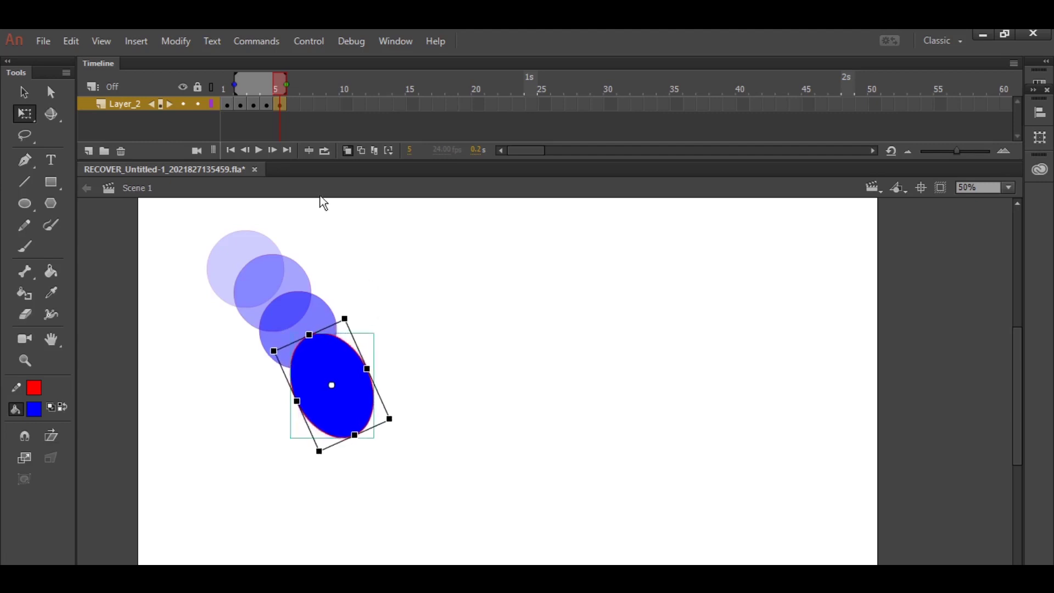
Step: Turn off onion skinning and scrub through the first five frames to preview the fall
{"action": "left_click", "coordinate": [347, 150]}
{"action": "left_click", "coordinate": [237, 89]}
{"action": "left_click_drag", "start_coordinate": [238, 93], "coordinate": [291, 115]}
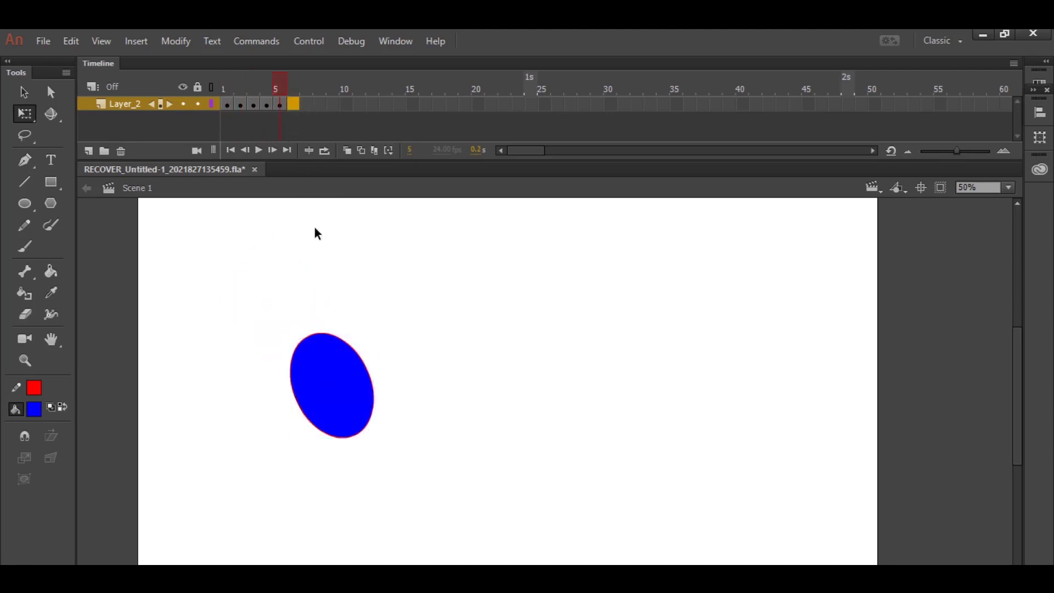
Step: Insert a keyframe at frame 6, move its tilted ellipse further down and right, and compare it with frames 4 and 5
{"action": "right_click", "coordinate": [293, 104]}
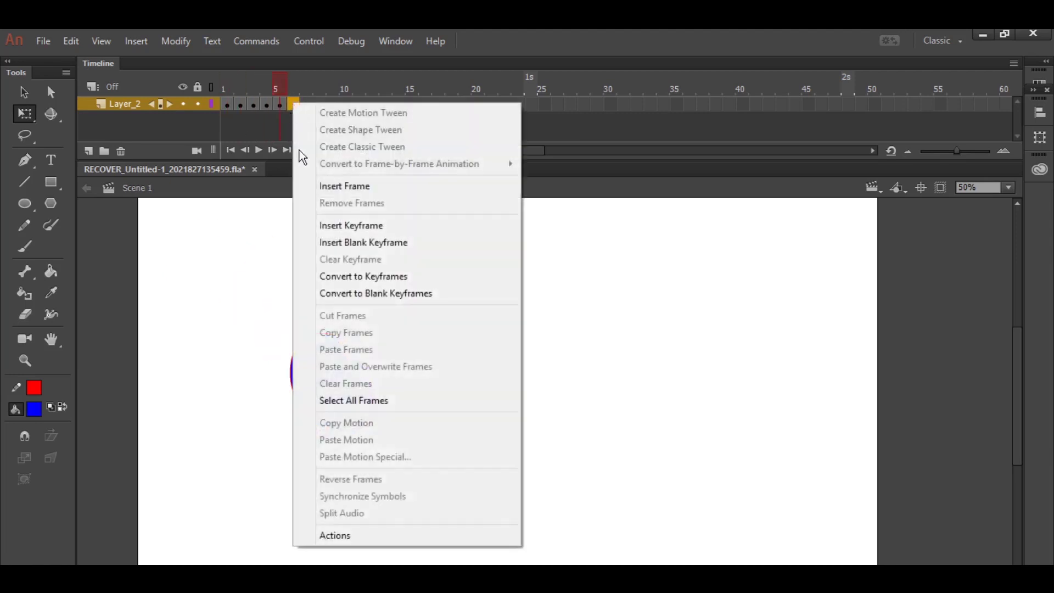
{"action": "left_click", "coordinate": [341, 226]}
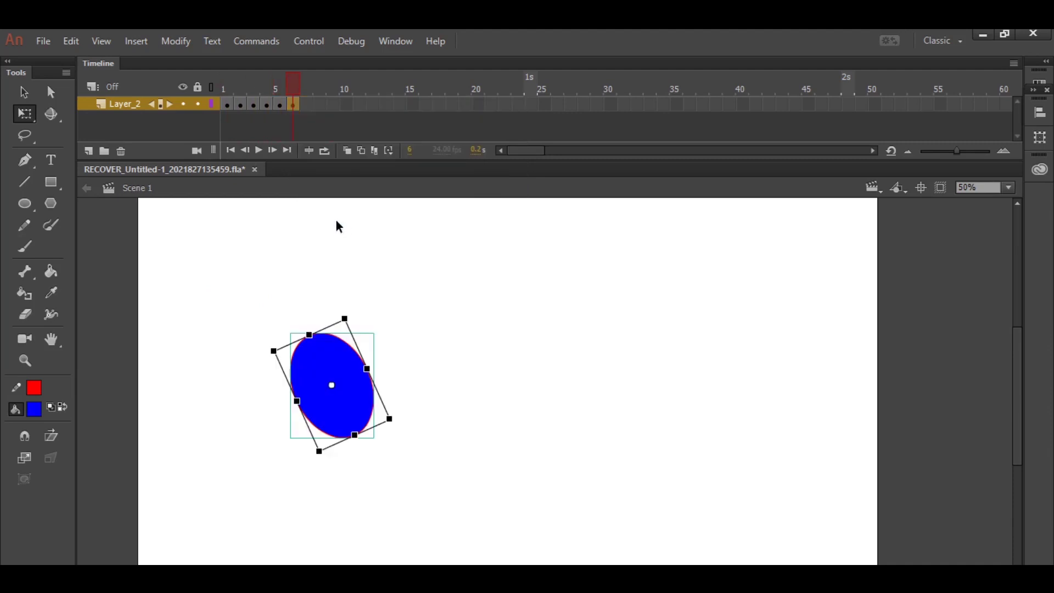
{"action": "left_click_drag", "start_coordinate": [354, 406], "coordinate": [389, 465]}
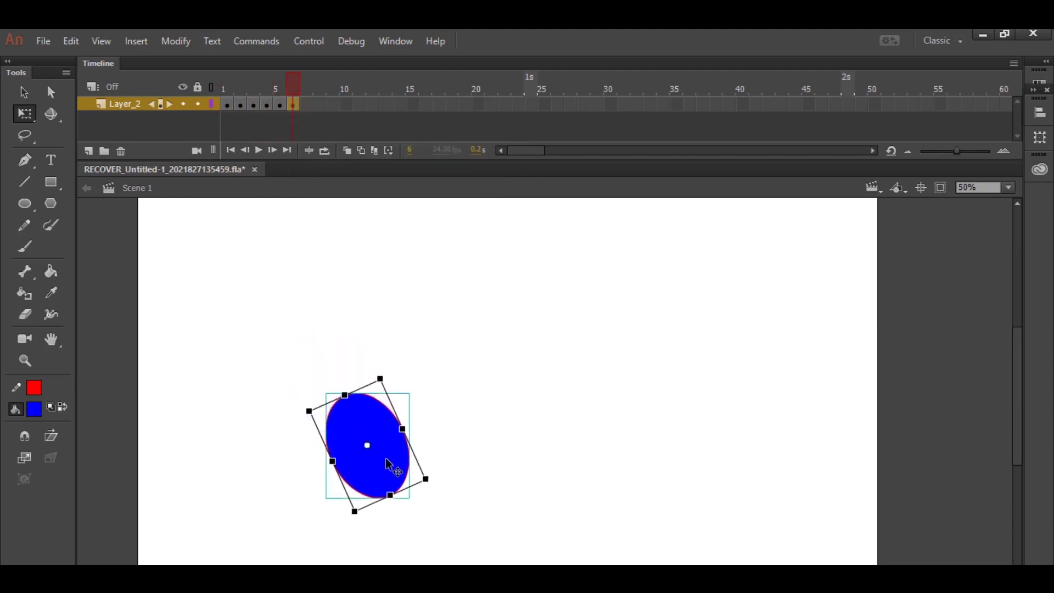
{"action": "left_click", "coordinate": [277, 88]}
{"action": "left_click", "coordinate": [293, 89]}
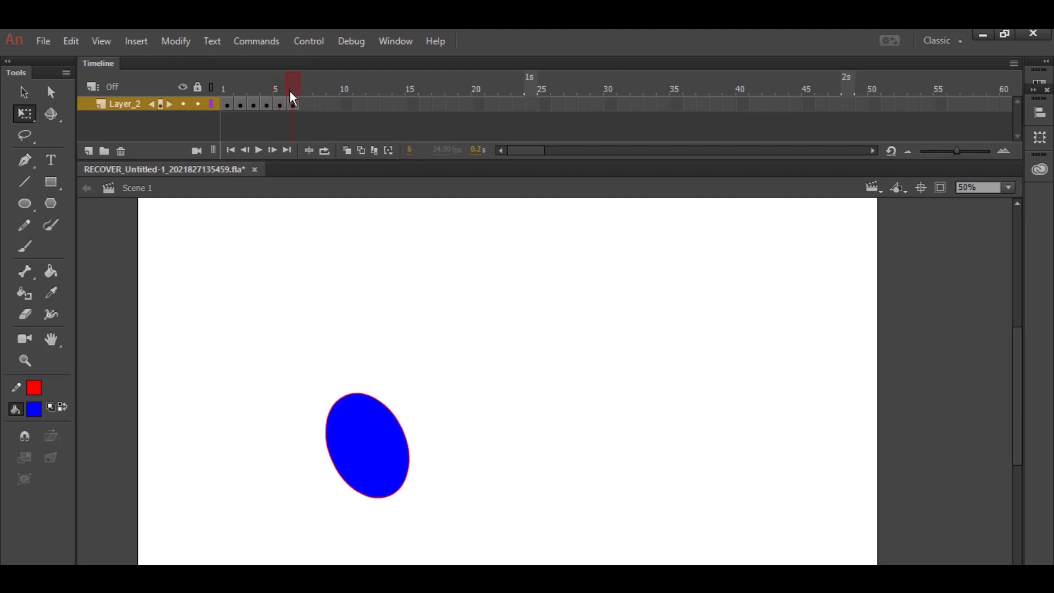
{"action": "left_click", "coordinate": [265, 88]}
{"action": "left_click", "coordinate": [279, 88]}
Step: Add a keyframe at frame 7, rotate its ellipse to horizontal, move it down to the landing point, and squash it flatter
{"action": "left_click", "coordinate": [293, 102]}
{"action": "key", "text": "F6"}
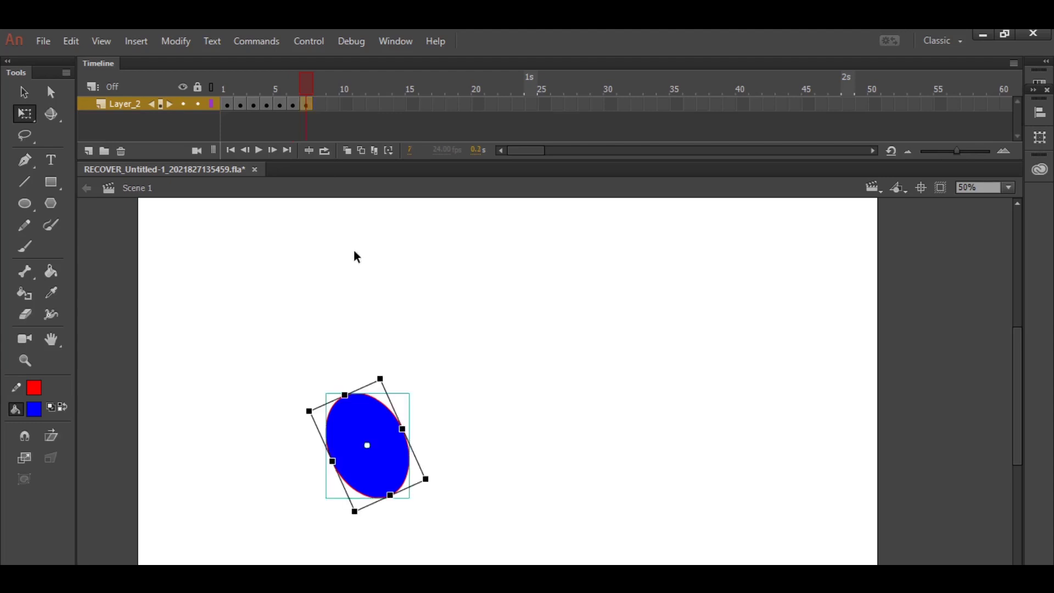
{"action": "mouse_move", "coordinate": [395, 384]}
{"action": "left_mouse_down"}
{"action": "mouse_move", "coordinate": [339, 385]}
{"action": "mouse_move", "coordinate": [395, 384]}
{"action": "left_mouse_up"}
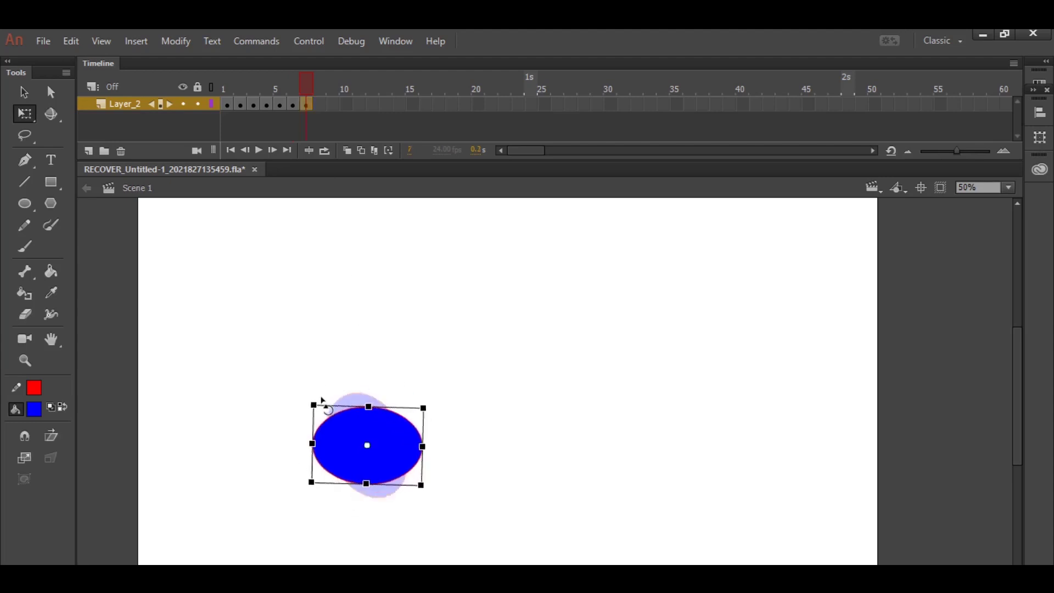
{"action": "left_click_drag", "start_coordinate": [384, 444], "coordinate": [400, 494]}
{"action": "left_click_drag", "start_coordinate": [389, 460], "coordinate": [390, 468]}
{"action": "left_click_drag", "start_coordinate": [456, 470], "coordinate": [458, 460]}
Step: With onion skinning turned on, nudge the shapes on frames 4, 5 and 6 slightly right to smooth the falling arc
{"action": "left_click", "coordinate": [348, 151]}
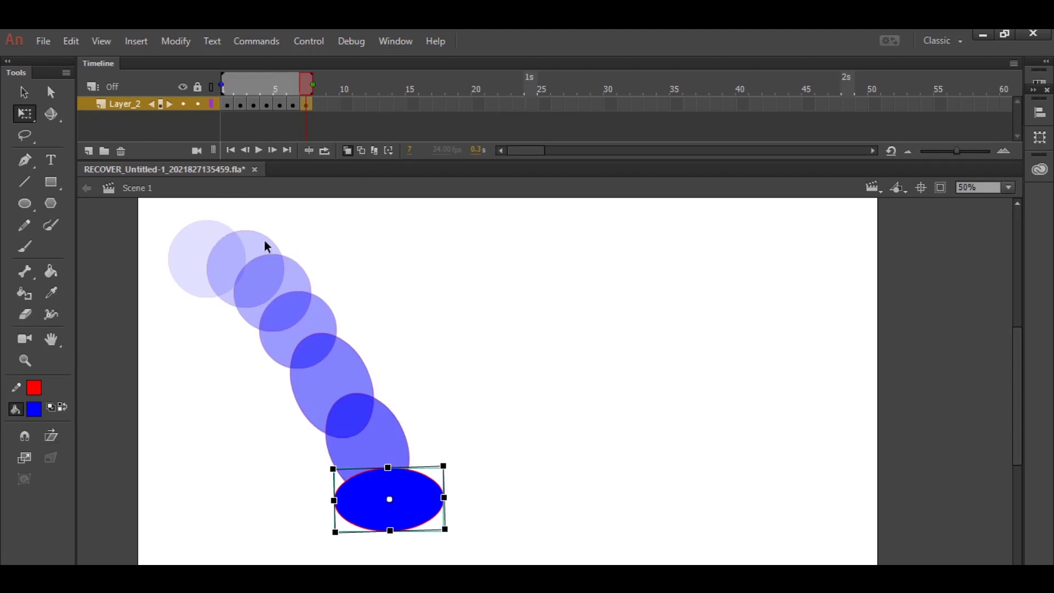
{"action": "left_click", "coordinate": [255, 106]}
{"action": "left_click", "coordinate": [267, 105]}
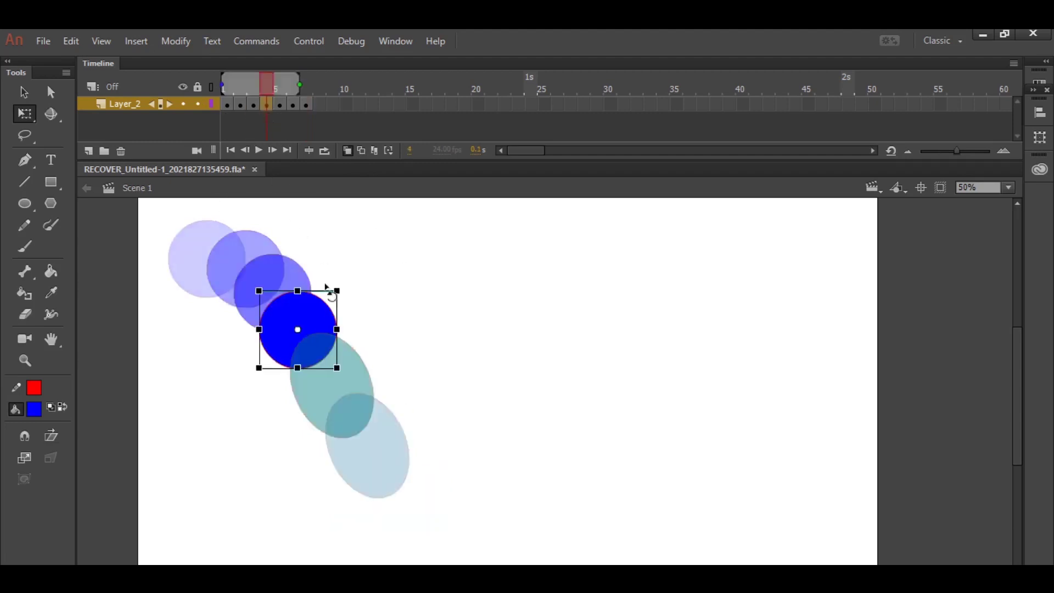
{"action": "left_click", "coordinate": [277, 105]}
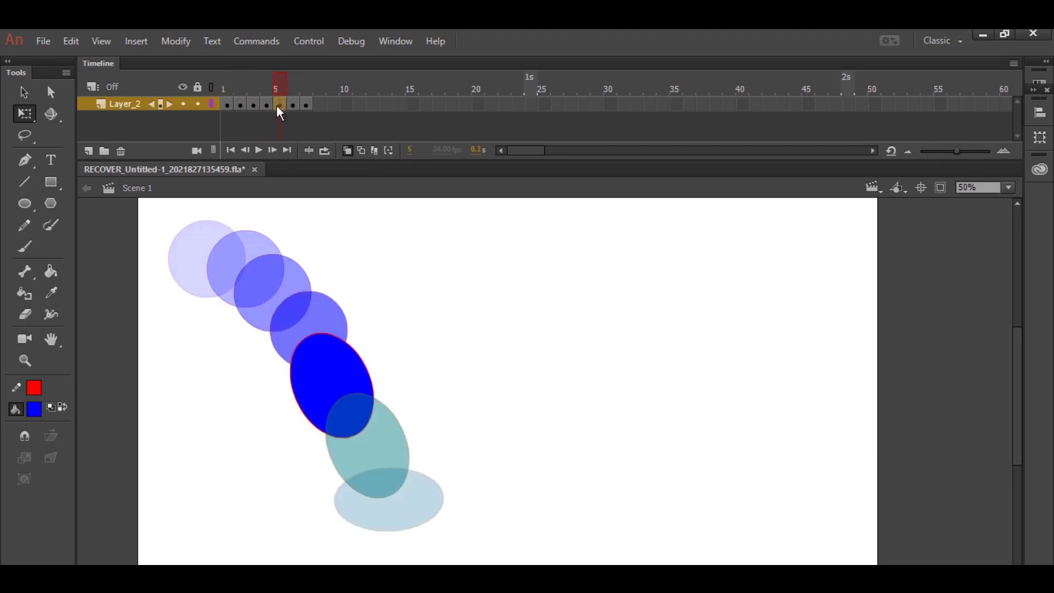
{"action": "left_click_drag", "start_coordinate": [349, 368], "coordinate": [360, 369]}
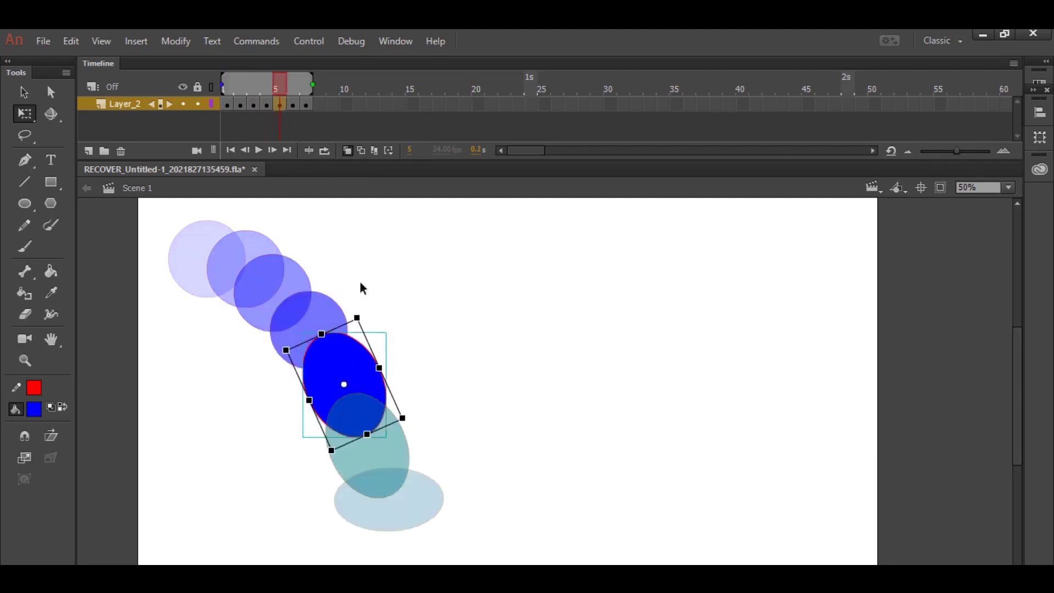
{"action": "left_click", "coordinate": [296, 105]}
{"action": "left_click_drag", "start_coordinate": [375, 409], "coordinate": [388, 409]}
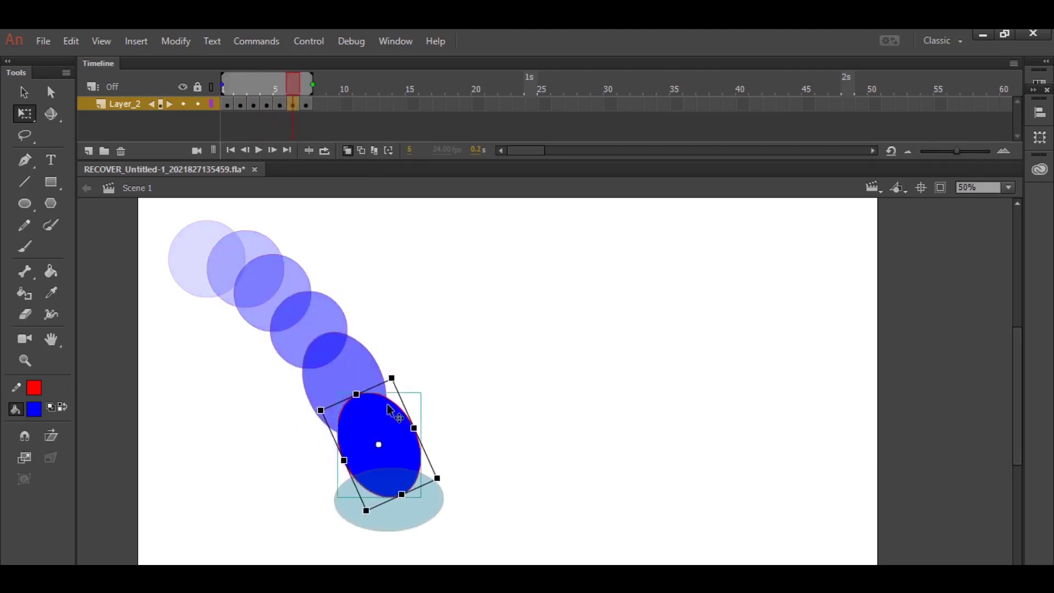
Step: Nudge the landing ellipse on frame 7 slightly right, and add a keyframe at frame 8 with its ellipse tilted and moved up and right
{"action": "left_click", "coordinate": [307, 104]}
{"action": "left_click_drag", "start_coordinate": [417, 484], "coordinate": [426, 484]}
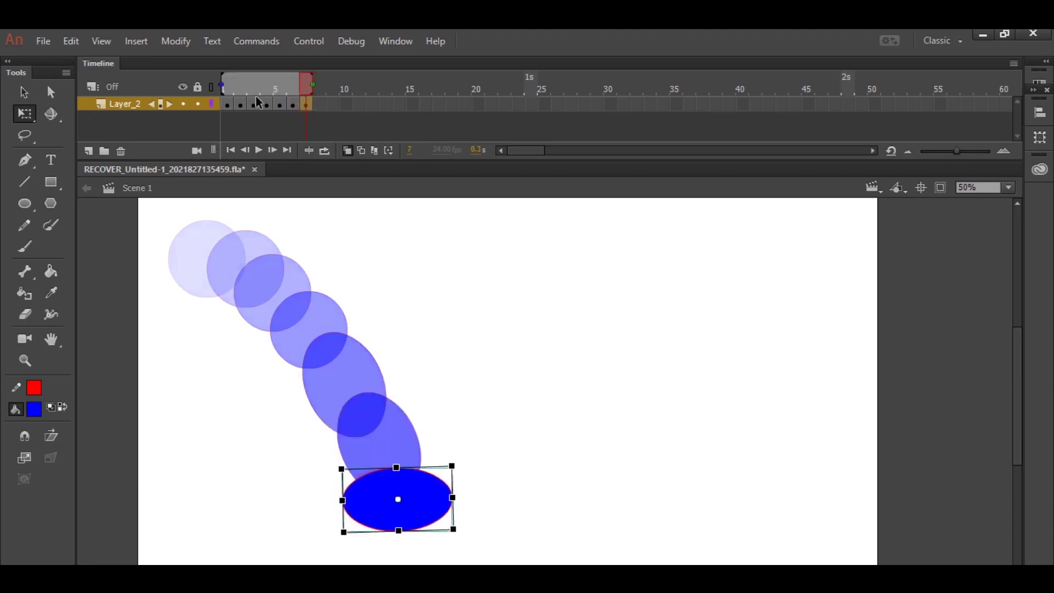
{"action": "left_click", "coordinate": [315, 105]}
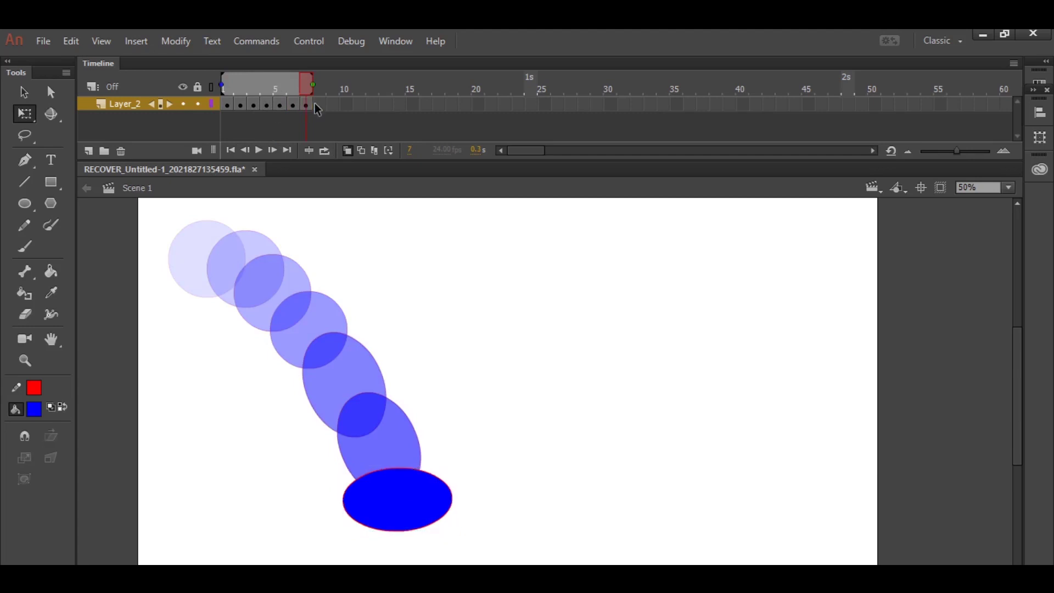
{"action": "key", "text": "F6"}
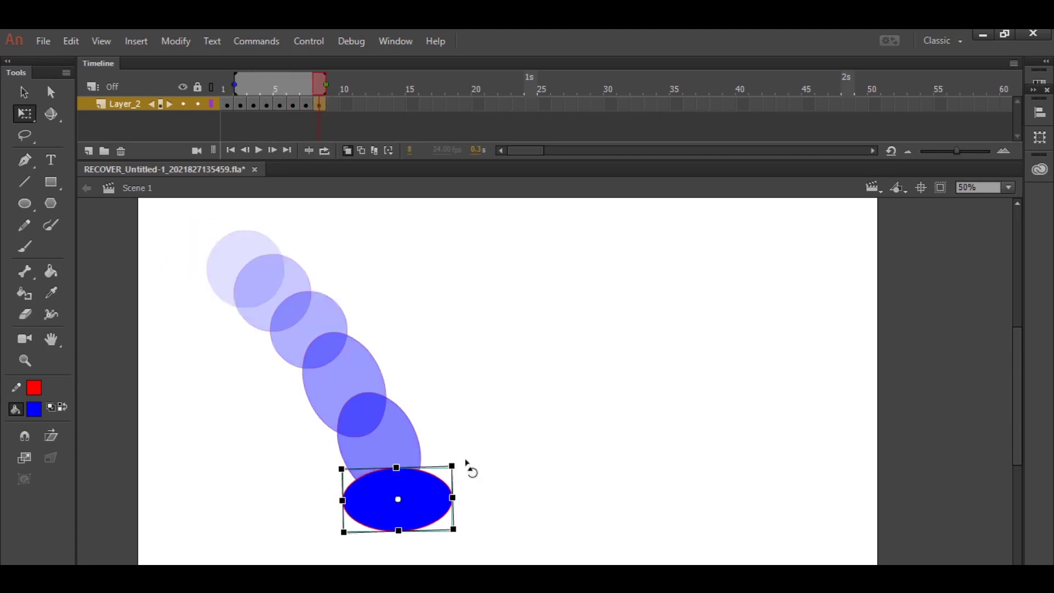
{"action": "left_click_drag", "start_coordinate": [465, 463], "coordinate": [419, 548]}
{"action": "left_click_drag", "start_coordinate": [414, 476], "coordinate": [476, 434]}
Step: Insert a keyframe at frame 9, move its ellipse further up and right, and shorten it back into a circle
{"action": "left_click", "coordinate": [333, 104]}
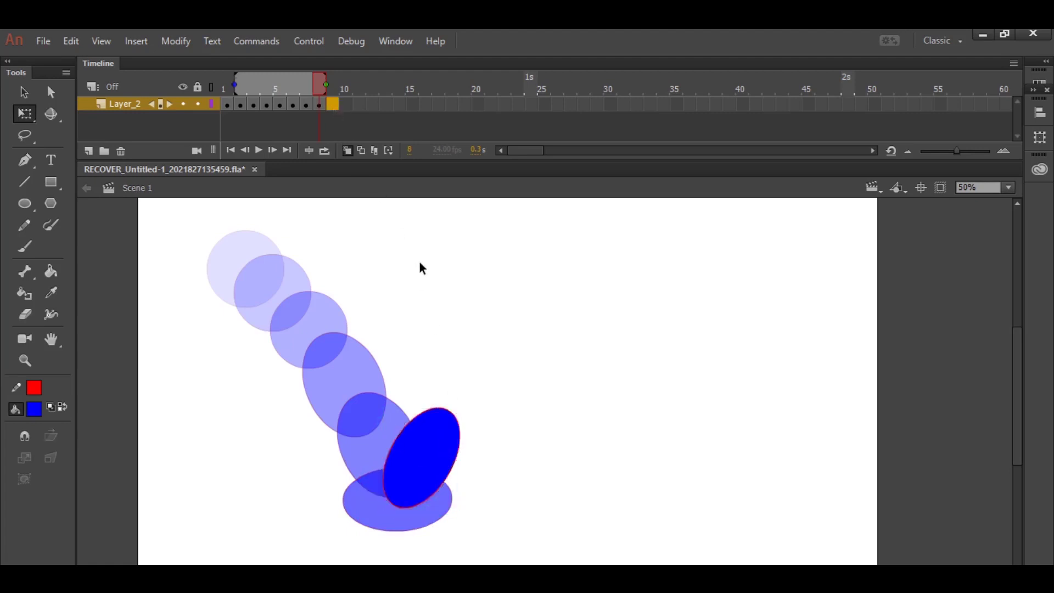
{"action": "key", "text": "F6"}
{"action": "left_click_drag", "start_coordinate": [443, 449], "coordinate": [548, 377]}
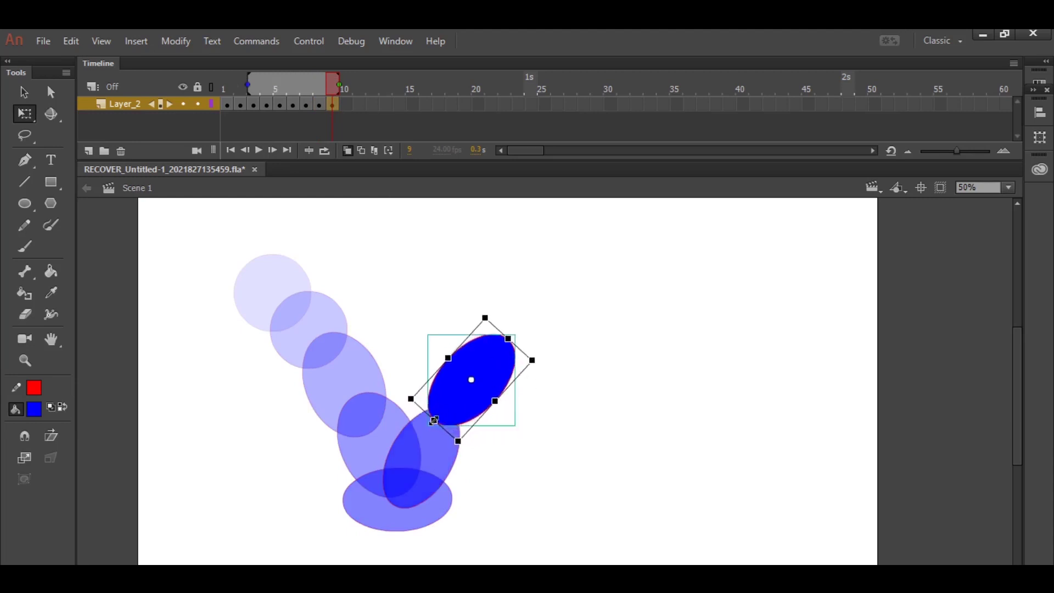
{"action": "left_click_drag", "start_coordinate": [434, 420], "coordinate": [498, 399]}
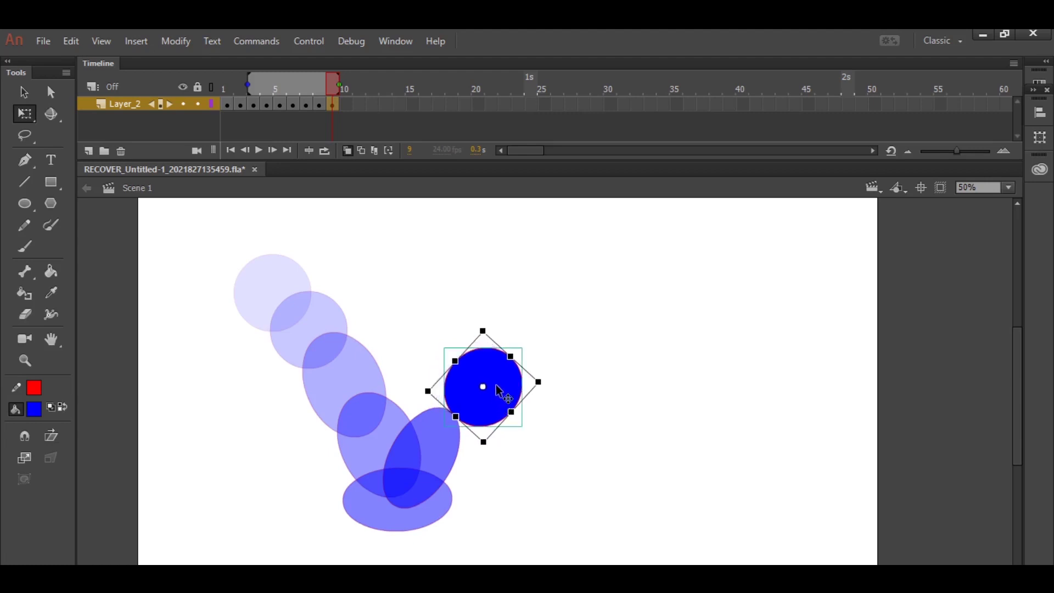
Step: Add keyframes at frames 10, 11 and 12, moving the circle right each time to form the top of the bounce arc and its descent
{"action": "left_click", "coordinate": [346, 104]}
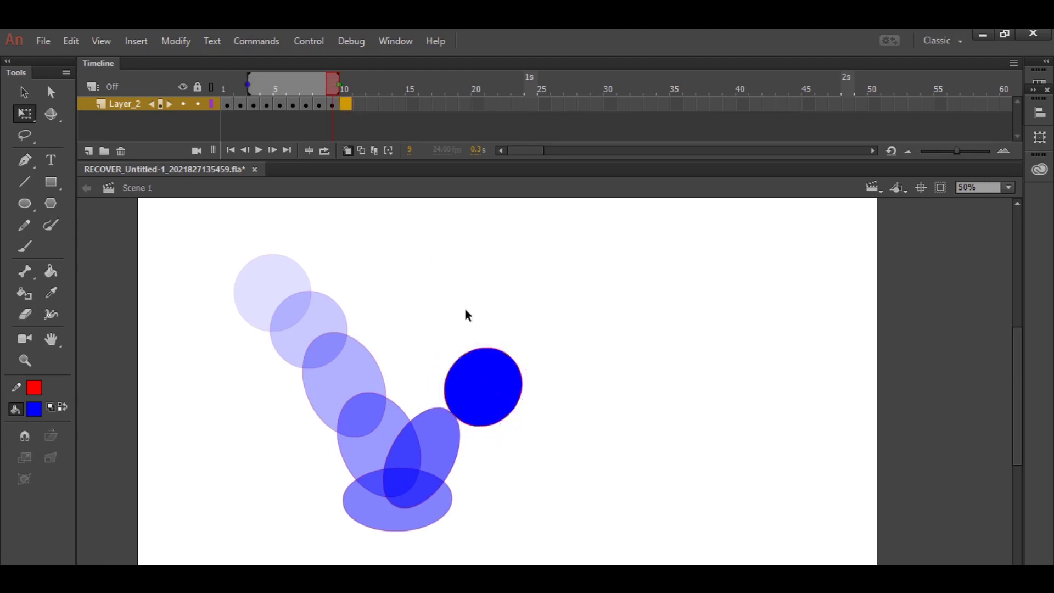
{"action": "key", "text": "F6"}
{"action": "left_click_drag", "start_coordinate": [513, 409], "coordinate": [620, 381]}
{"action": "left_click", "coordinate": [366, 108]}
{"action": "key", "text": "F6"}
{"action": "left_click", "coordinate": [373, 105]}
{"action": "key", "text": "F6"}
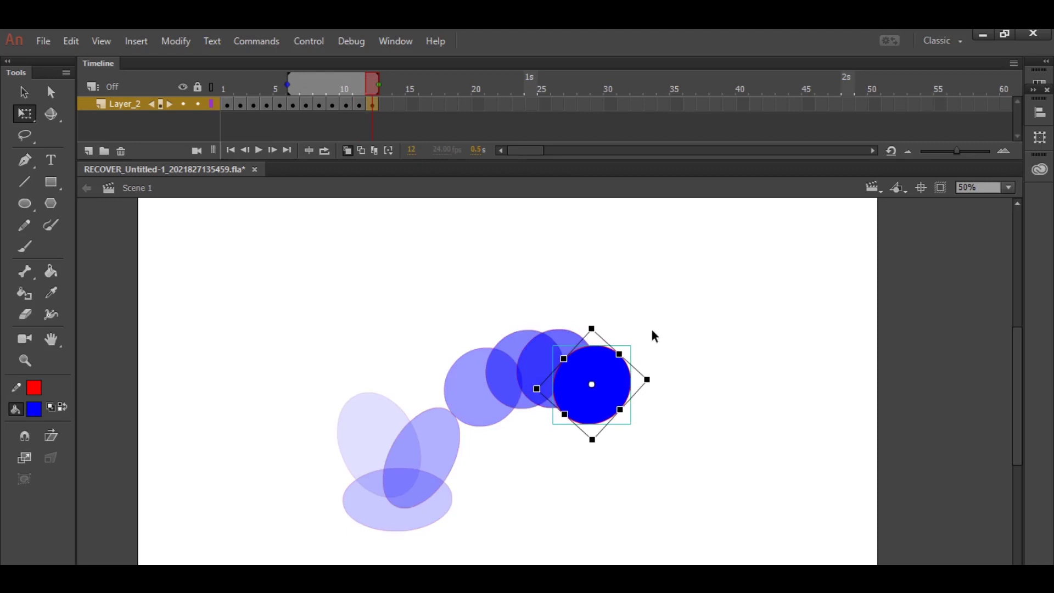
{"action": "left_click", "coordinate": [629, 346]}
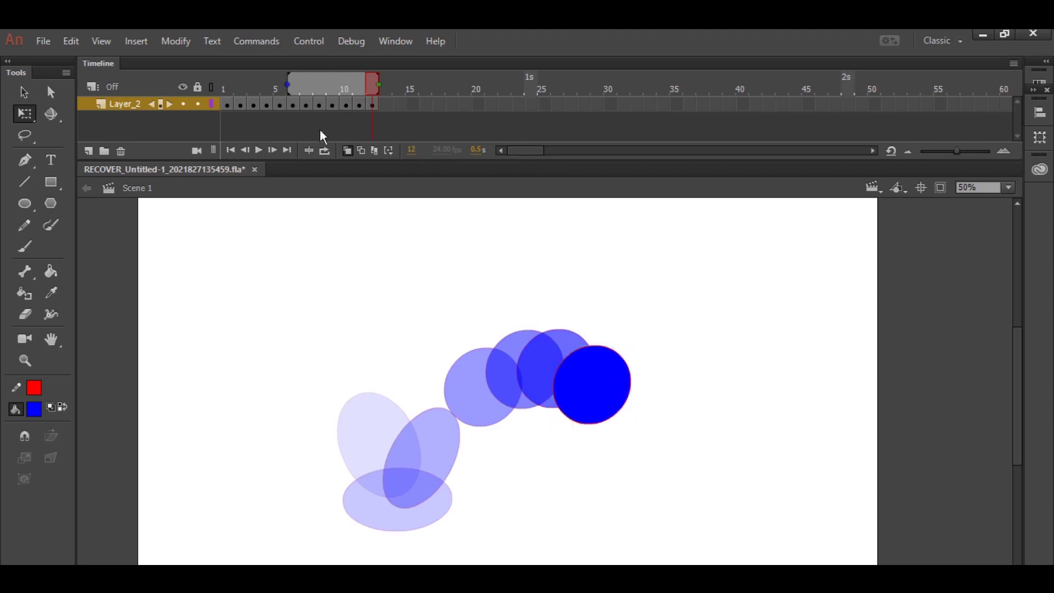
Step: Replace the uneven circle on frame 12 with a copy of the original circle from frame 1, placed at the same spot
{"action": "left_click_drag", "start_coordinate": [256, 84], "coordinate": [230, 97]}
{"action": "left_click", "coordinate": [228, 104]}
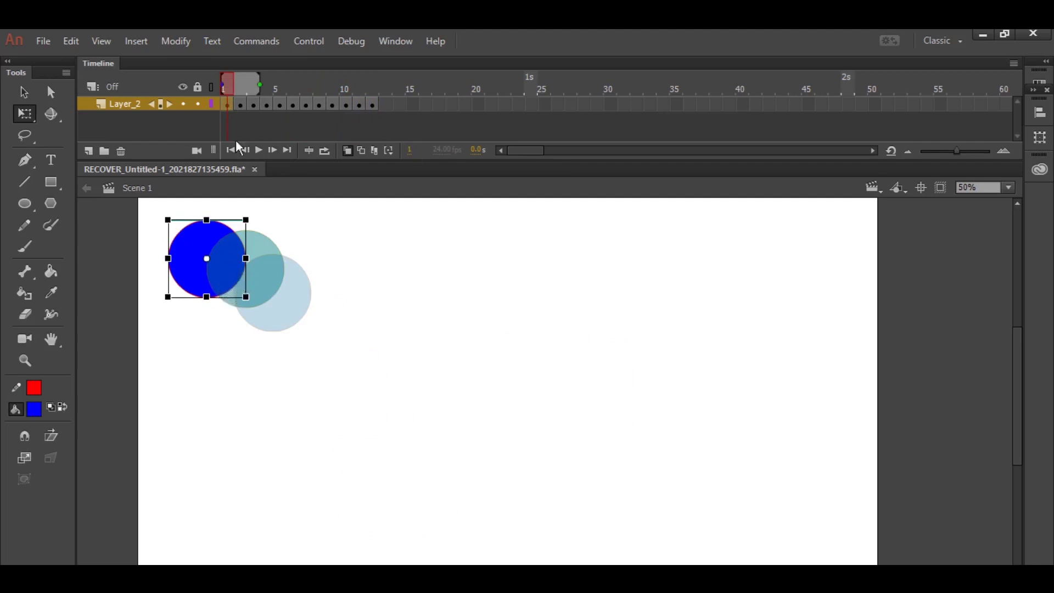
{"action": "left_click", "coordinate": [373, 105]}
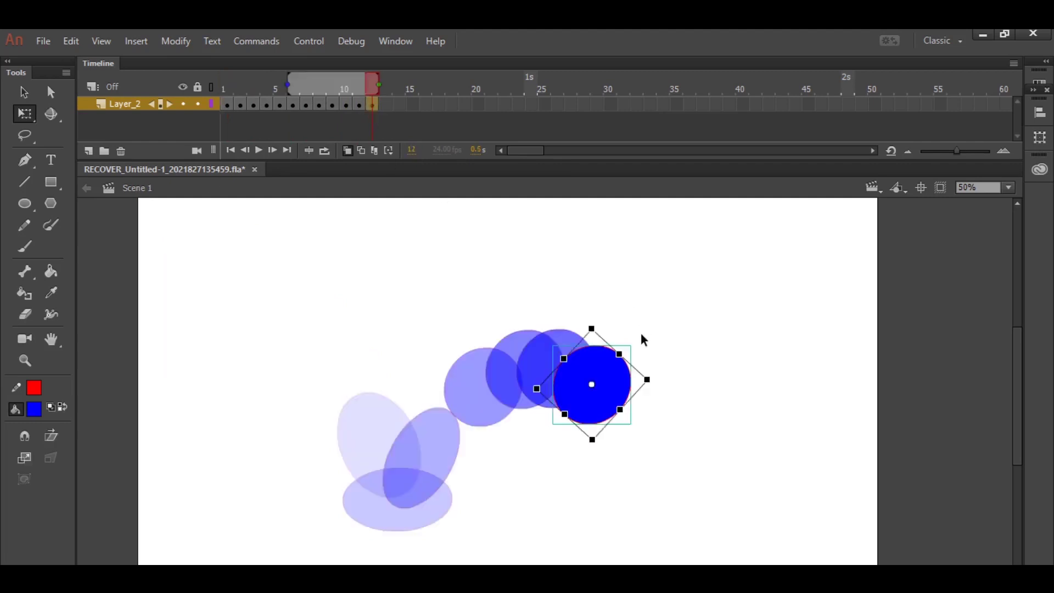
{"action": "key", "text": "ctrl+z"}
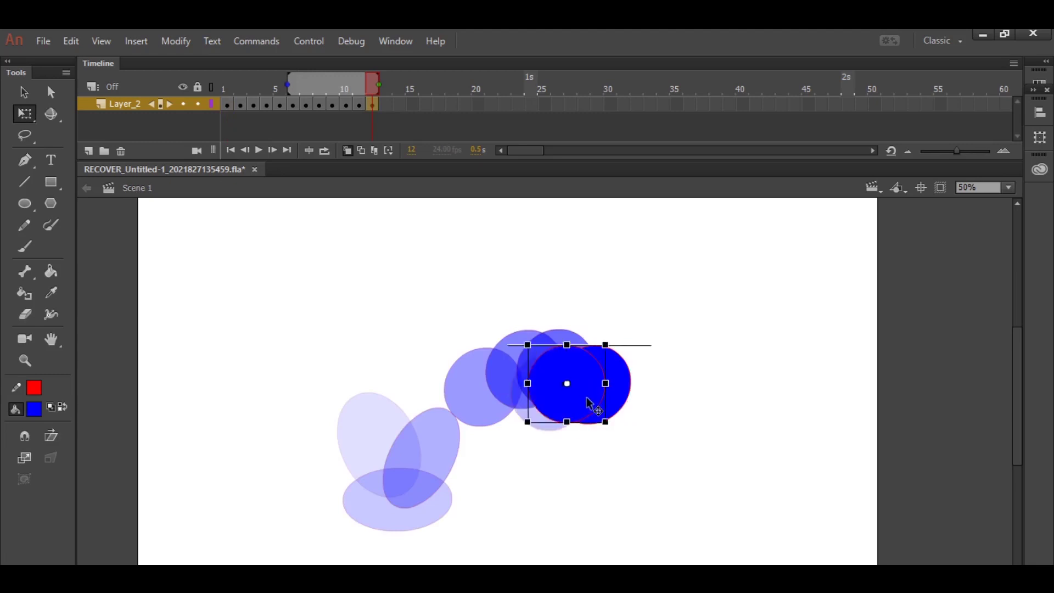
{"action": "left_click_drag", "start_coordinate": [604, 409], "coordinate": [634, 337]}
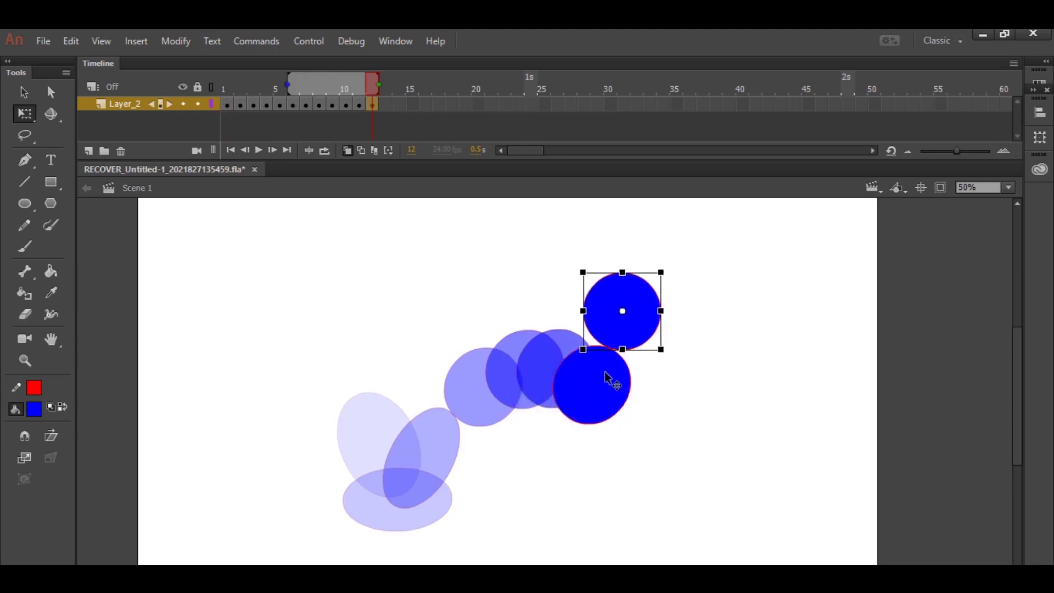
{"action": "left_click", "coordinate": [596, 403]}
{"action": "key", "text": "Delete"}
{"action": "left_click_drag", "start_coordinate": [626, 333], "coordinate": [604, 406]}
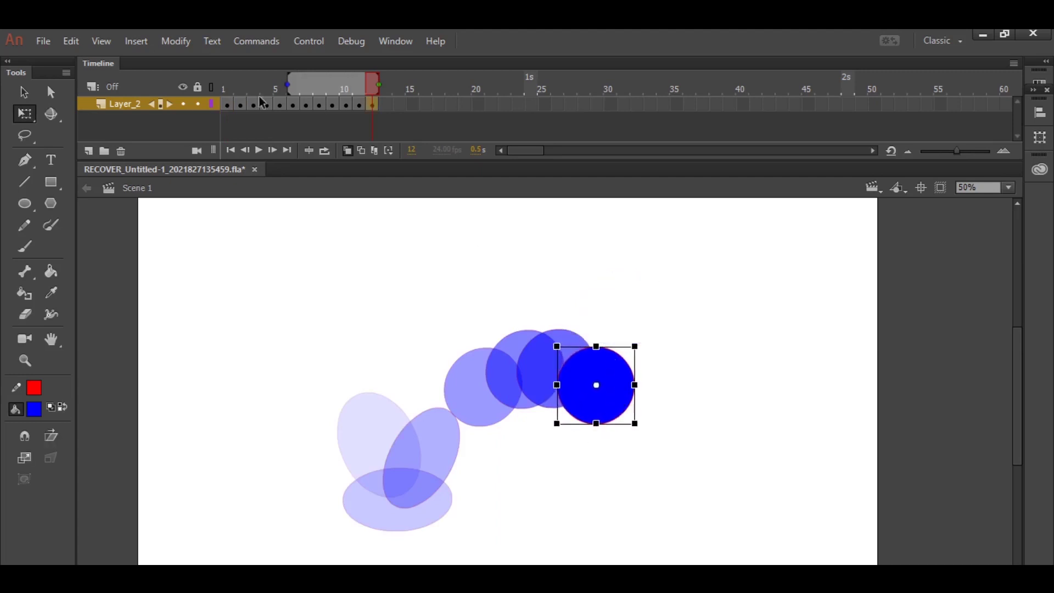
Step: Scrub through the animation with onion skinning turned off, and paste a copy of frame 1 into frame 13
{"action": "left_click", "coordinate": [350, 149]}
{"action": "left_click_drag", "start_coordinate": [292, 76], "coordinate": [368, 128]}
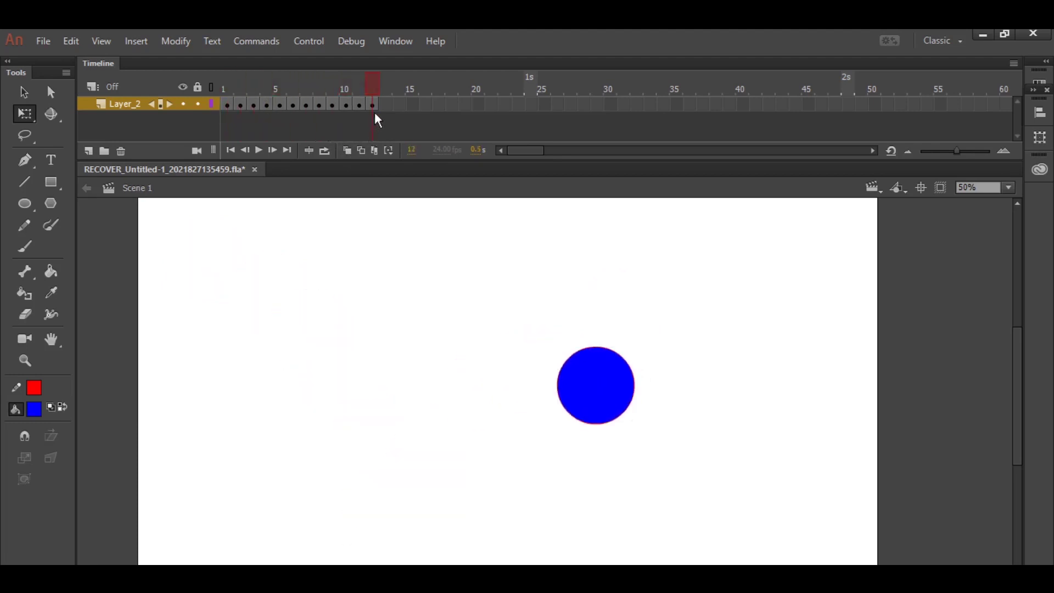
{"action": "left_click", "coordinate": [225, 102]}
{"action": "right_click", "coordinate": [223, 105]}
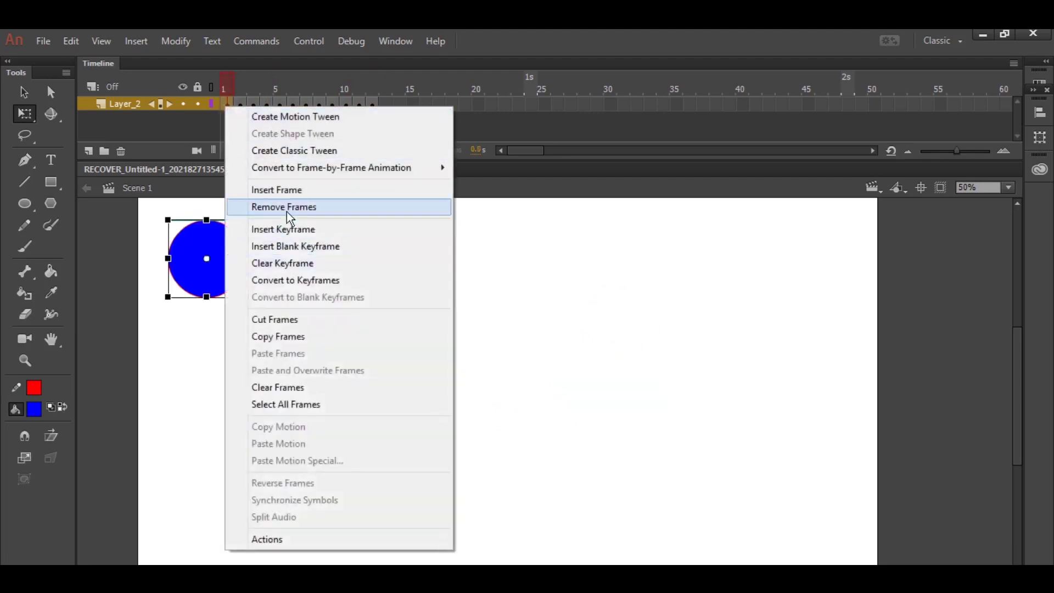
{"action": "left_click", "coordinate": [288, 335]}
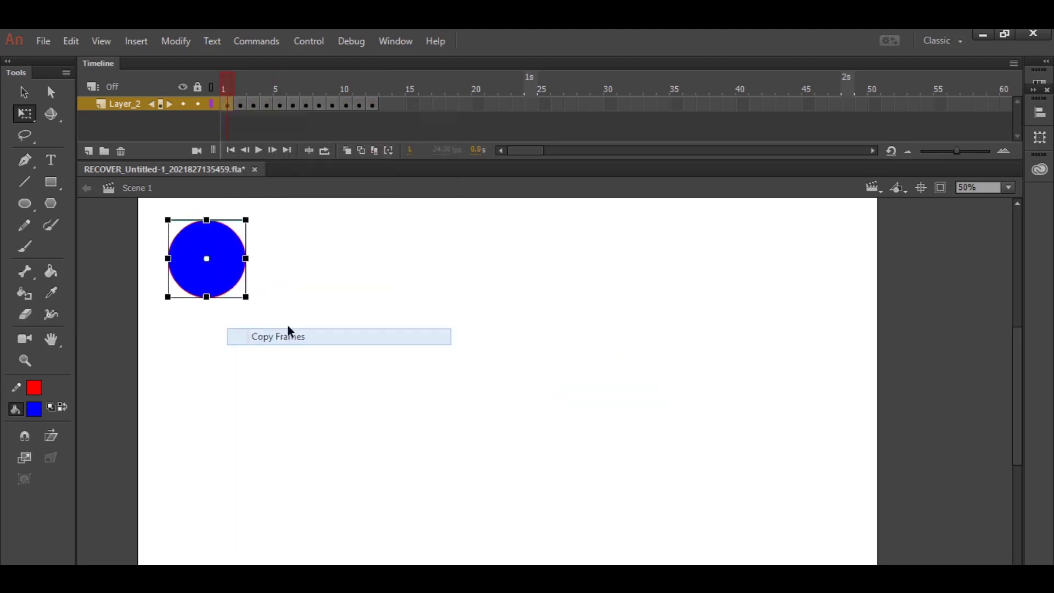
{"action": "left_click", "coordinate": [386, 103]}
{"action": "right_click", "coordinate": [387, 102]}
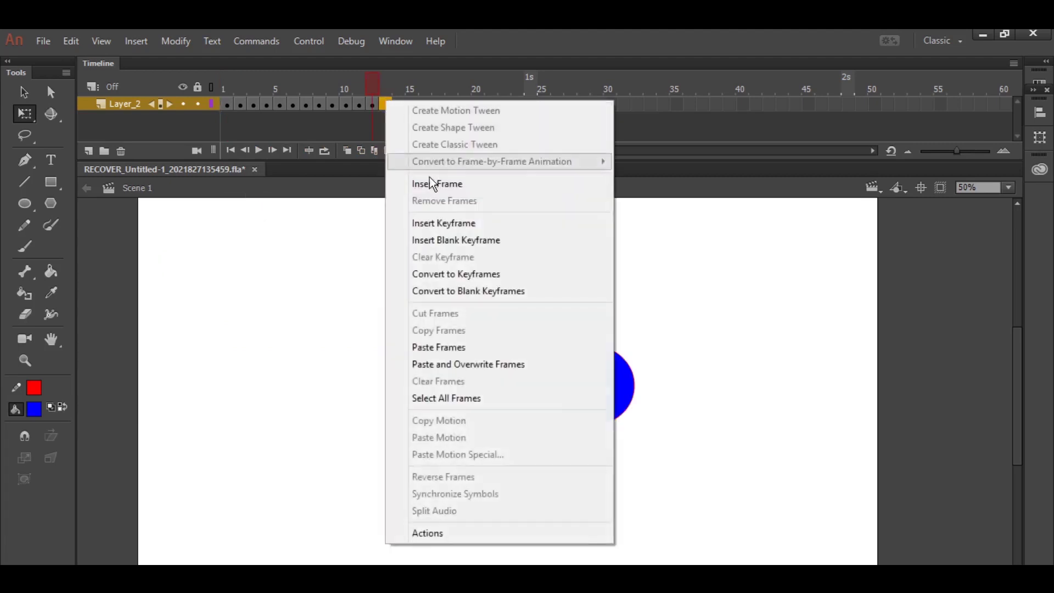
{"action": "left_click", "coordinate": [443, 347]}
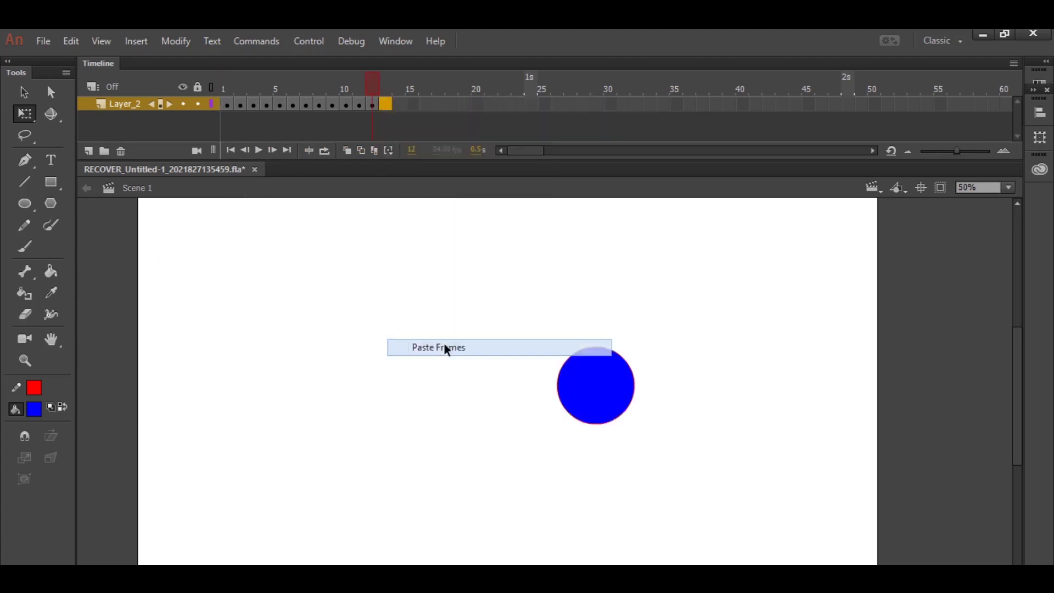
Step: With onion skinning back on, move frame 13's circle below and right of frame 12's, stretching and tilting it along the fall
{"action": "left_click", "coordinate": [348, 151]}
{"action": "left_click", "coordinate": [387, 104]}
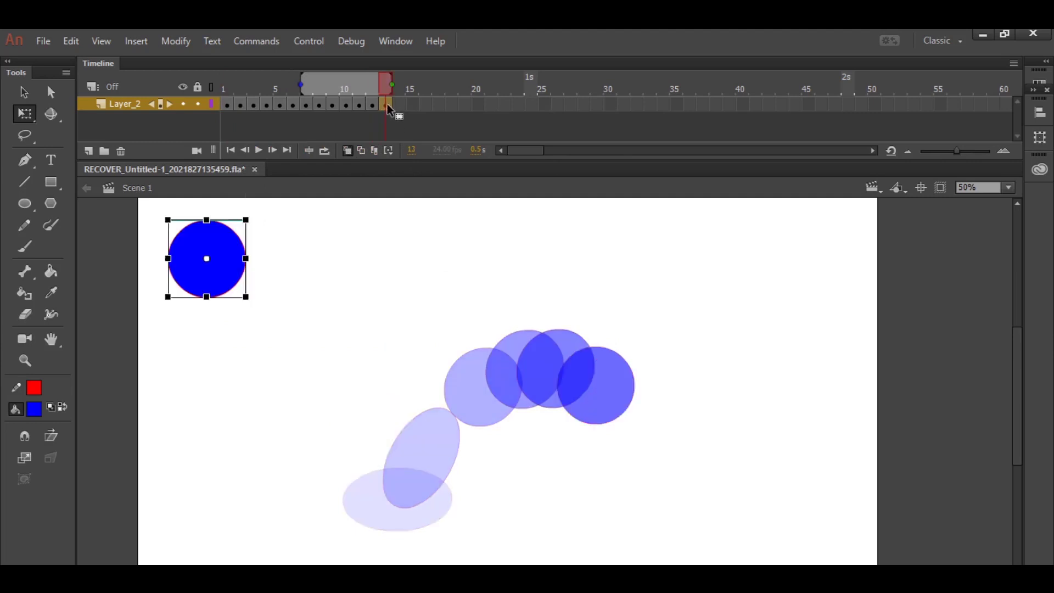
{"action": "left_click_drag", "start_coordinate": [226, 251], "coordinate": [648, 412]}
{"action": "left_click_drag", "start_coordinate": [629, 458], "coordinate": [630, 468]}
{"action": "left_click_drag", "start_coordinate": [676, 373], "coordinate": [659, 363]}
{"action": "left_click_drag", "start_coordinate": [651, 426], "coordinate": [658, 443]}
{"action": "left_click", "coordinate": [584, 284]}
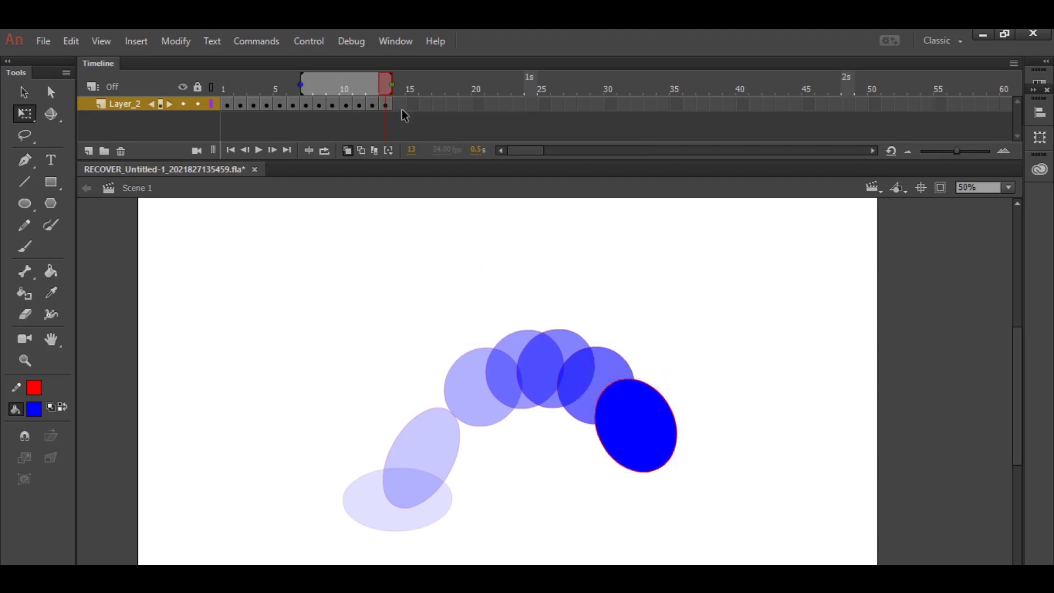
Step: Add a keyframe at frame 14, rotate and squash its ellipse flat at ground level, and extend the onion skin range back to frame 1
{"action": "key", "text": "F6"}
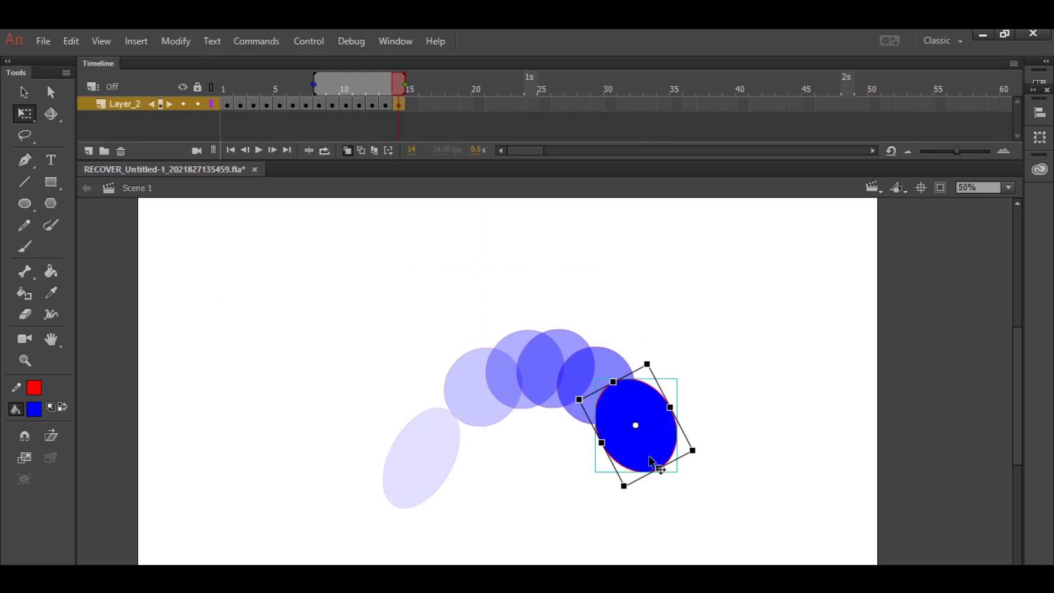
{"action": "left_click_drag", "start_coordinate": [707, 467], "coordinate": [725, 393]}
{"action": "left_click_drag", "start_coordinate": [665, 424], "coordinate": [680, 480]}
{"action": "left_click_drag", "start_coordinate": [654, 440], "coordinate": [654, 456]}
{"action": "left_click_drag", "start_coordinate": [318, 82], "coordinate": [199, 90]}
{"action": "key", "text": "shift+Down"}
{"action": "key", "text": "shift+Down"}
{"action": "key", "text": "shift+Down"}
{"action": "key", "text": "shift+Down"}
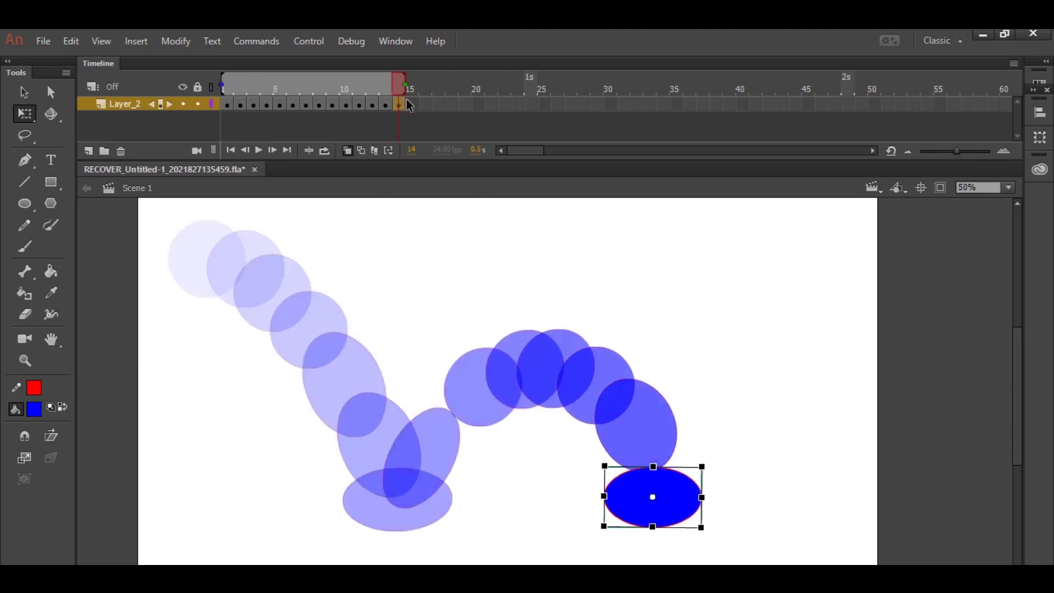
Step: Add a keyframe at frame 15, tilt its ellipse upright to the right, and move it up and right off the ground
{"action": "left_click", "coordinate": [410, 105]}
{"action": "left_click_drag", "start_coordinate": [714, 464], "coordinate": [678, 551]}
{"action": "left_click_drag", "start_coordinate": [677, 482], "coordinate": [702, 438]}
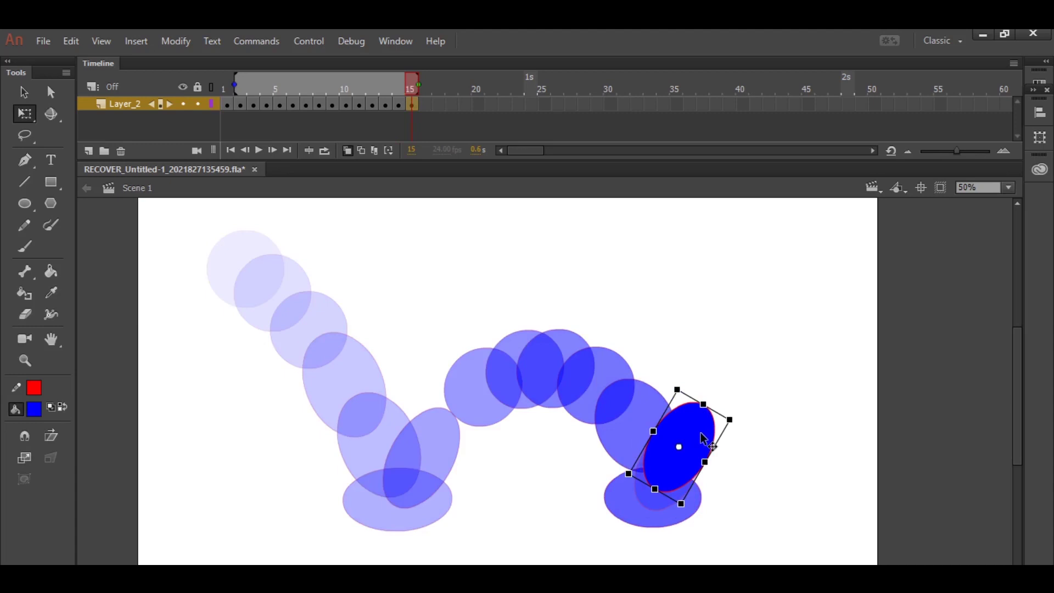
Step: Add a keyframe at frame 16, move its ellipse further up and right, and reshape it into a rounder, slightly tilted form
{"action": "left_click", "coordinate": [429, 104]}
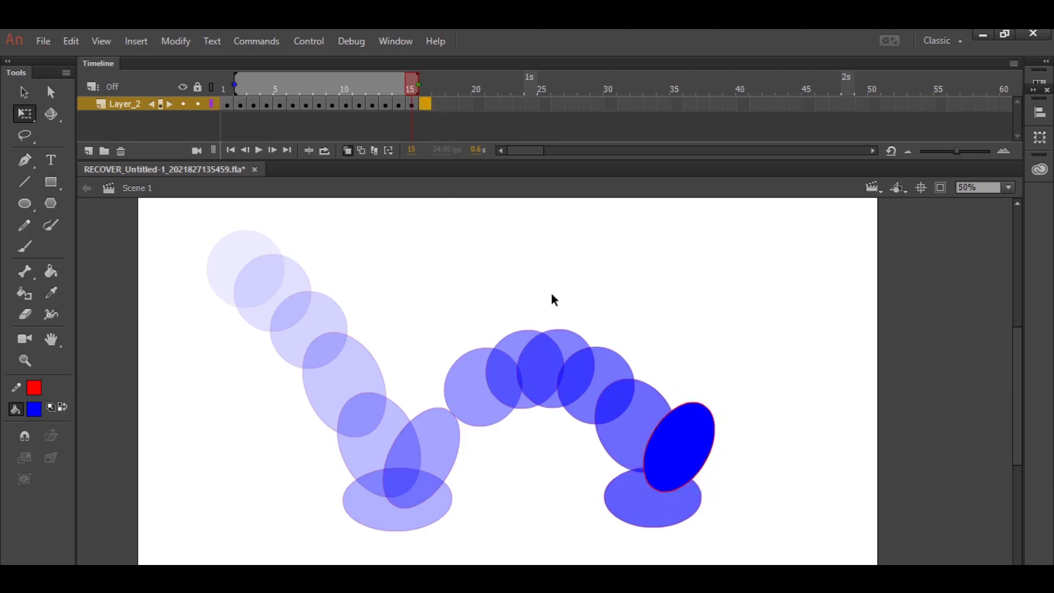
{"action": "left_click_drag", "start_coordinate": [656, 481], "coordinate": [714, 425]}
{"action": "left_click_drag", "start_coordinate": [714, 364], "coordinate": [714, 342]}
{"action": "left_click_drag", "start_coordinate": [742, 416], "coordinate": [736, 405]}
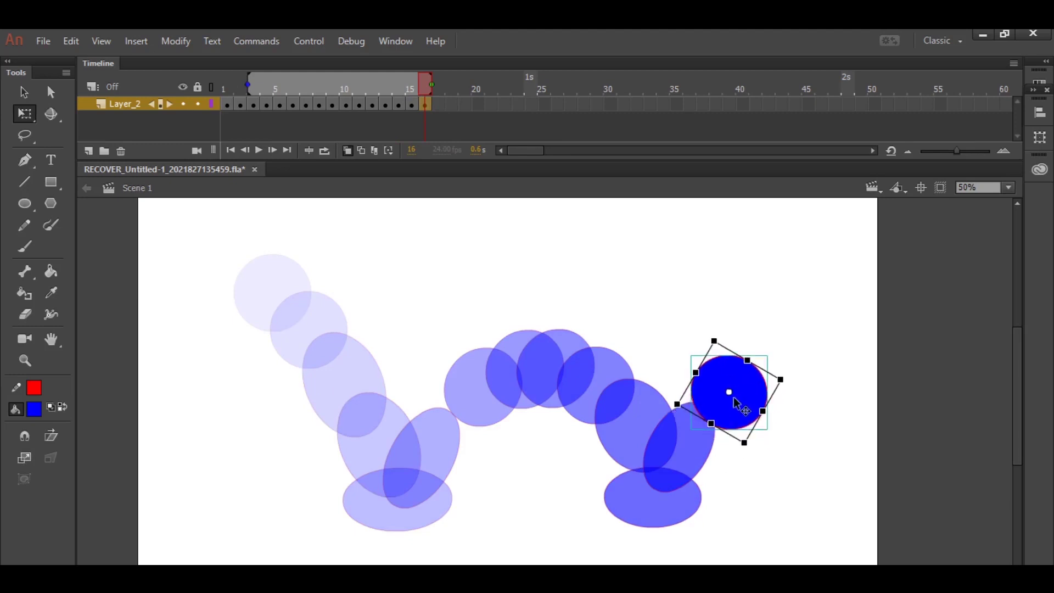
{"action": "left_click_drag", "start_coordinate": [747, 360], "coordinate": [752, 351]}
{"action": "left_click_drag", "start_coordinate": [738, 449], "coordinate": [735, 441]}
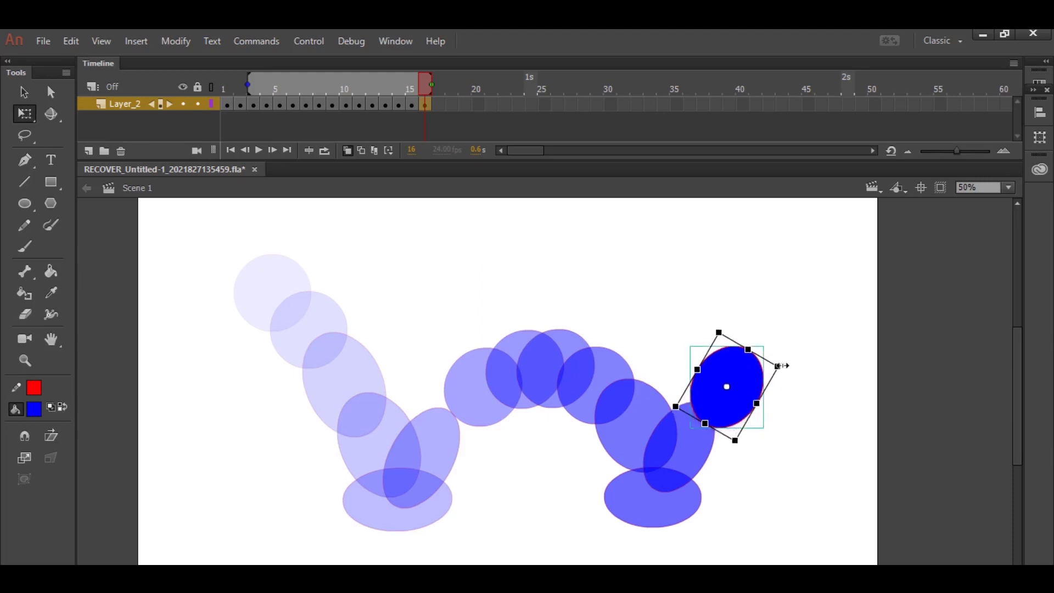
{"action": "left_click_drag", "start_coordinate": [786, 372], "coordinate": [755, 412]}
Step: Insert a keyframe at frame 17, move its shape up and right of frame 16's, and round it into a circle
{"action": "left_click", "coordinate": [441, 105]}
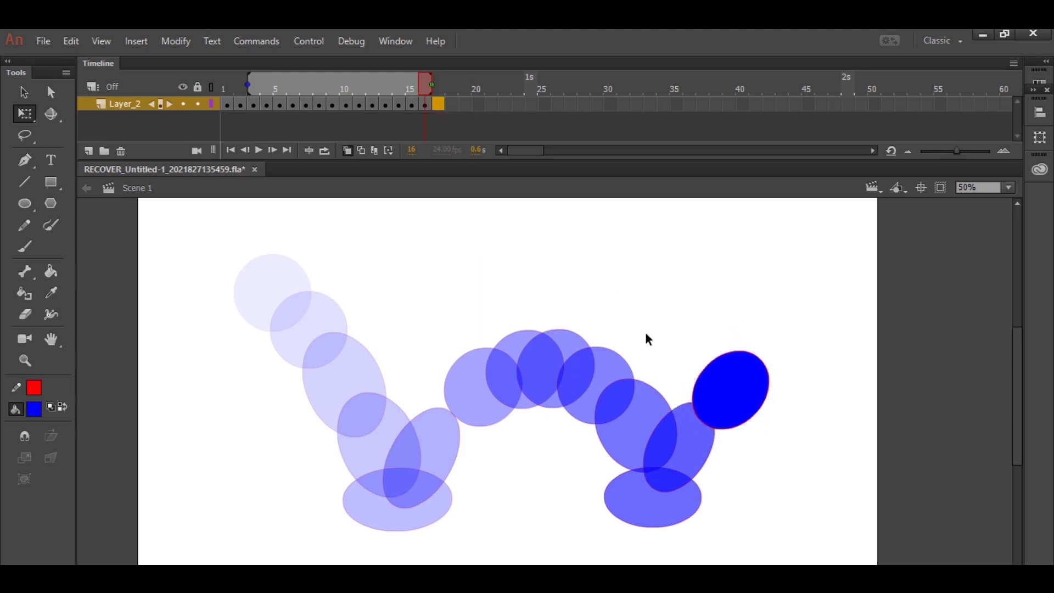
{"action": "key", "text": "F6"}
{"action": "left_click_drag", "start_coordinate": [757, 375], "coordinate": [842, 377]}
{"action": "left_click_drag", "start_coordinate": [736, 383], "coordinate": [742, 389]}
{"action": "left_click", "coordinate": [793, 423]}
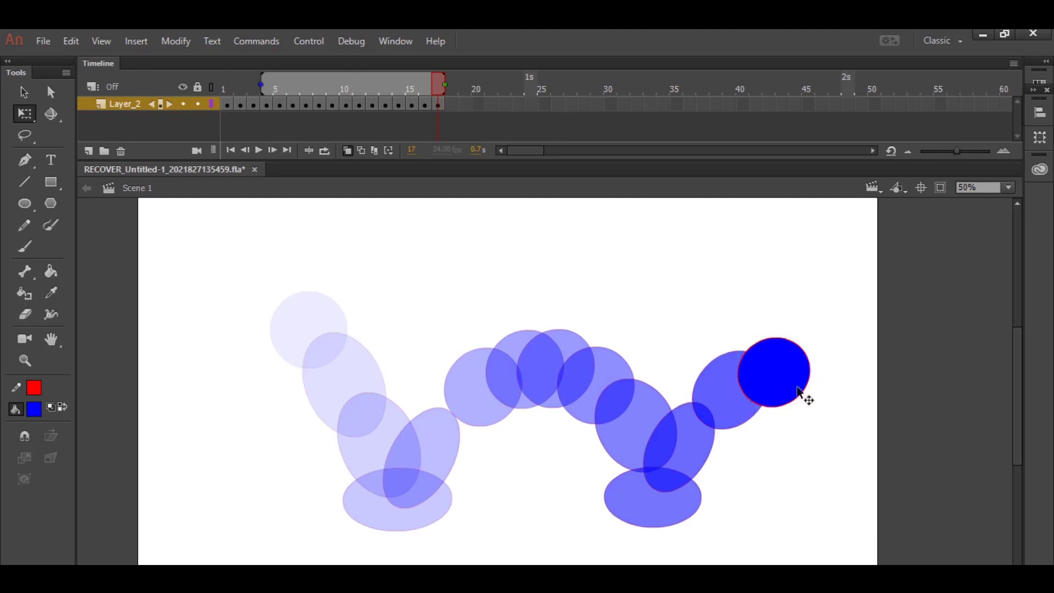
Step: Replace the reshaped circle on frame 17 with a copy of frame 1's original circle in the same position
{"action": "left_click", "coordinate": [227, 104]}
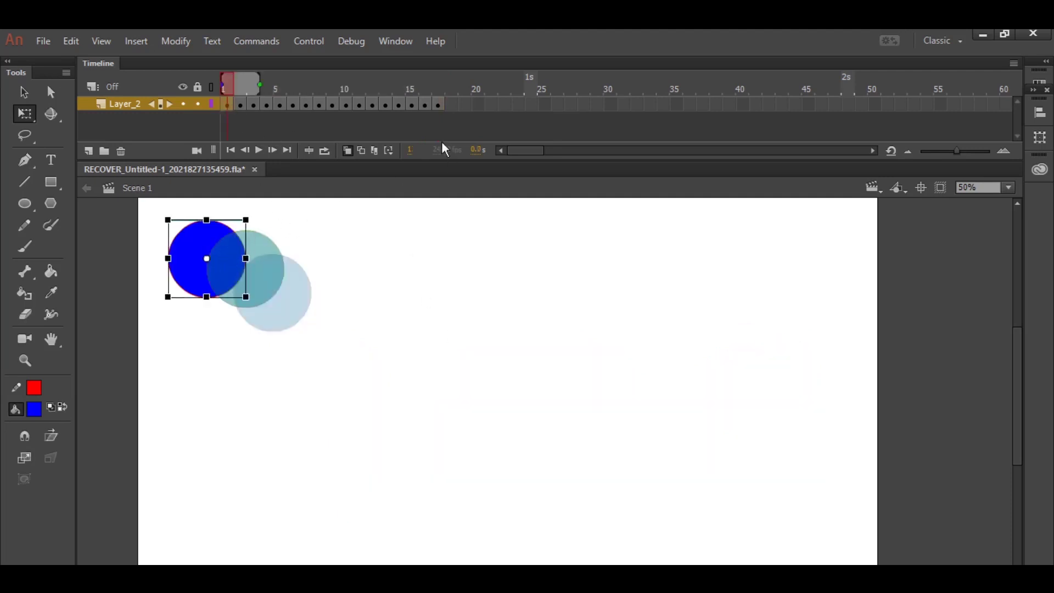
{"action": "left_click", "coordinate": [438, 104]}
{"action": "left_click", "coordinate": [731, 308]}
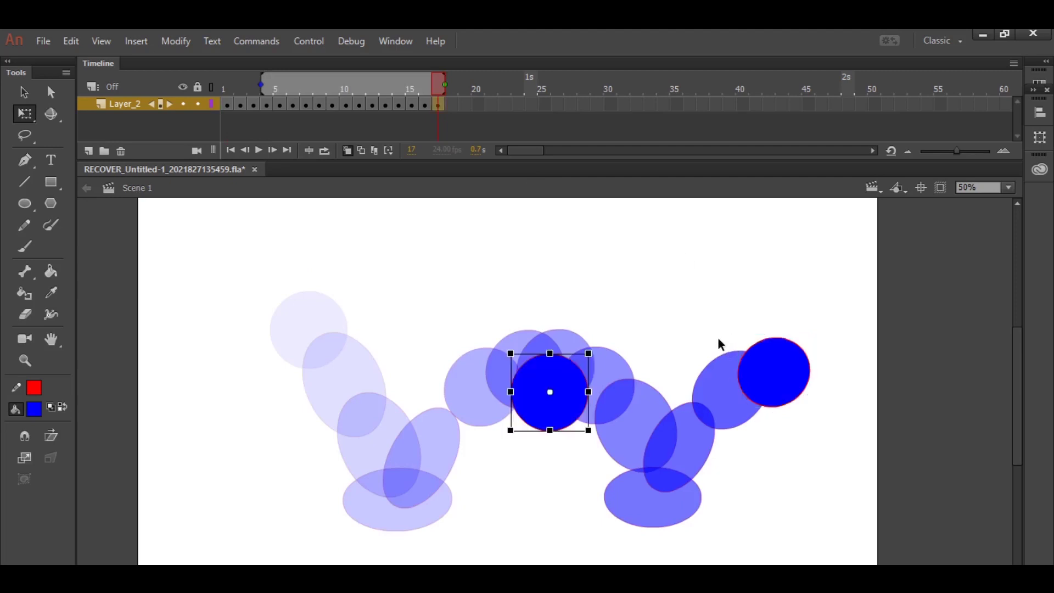
{"action": "left_click_drag", "start_coordinate": [574, 398], "coordinate": [791, 399]}
{"action": "left_click", "coordinate": [784, 377]}
{"action": "key", "text": "Delete"}
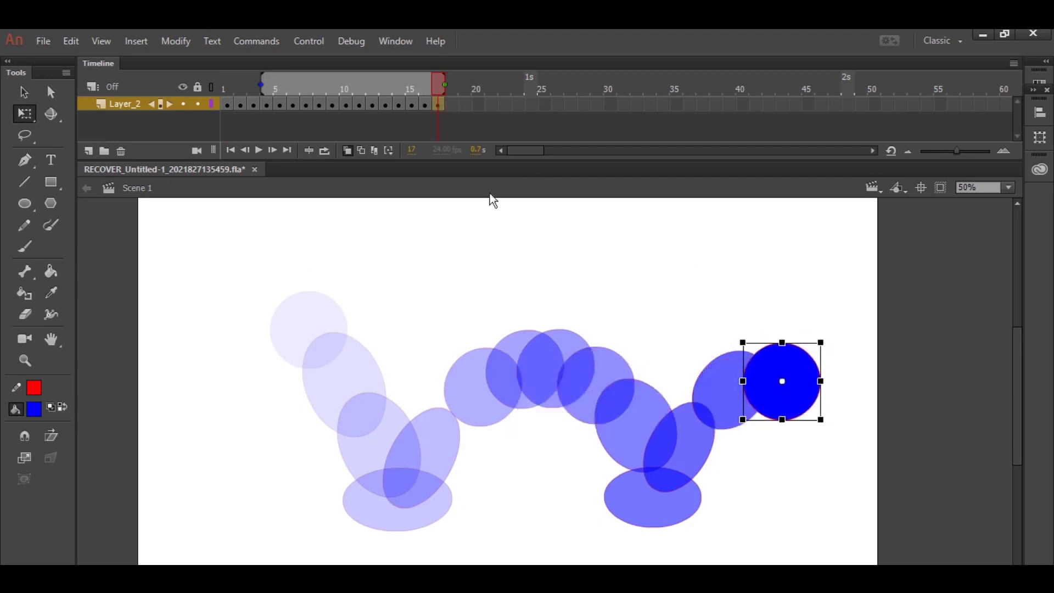
Step: Add keyframes at frames 18 and 19, moving the circle right and down until it overlaps the stage's right edge
{"action": "key", "text": "F6"}
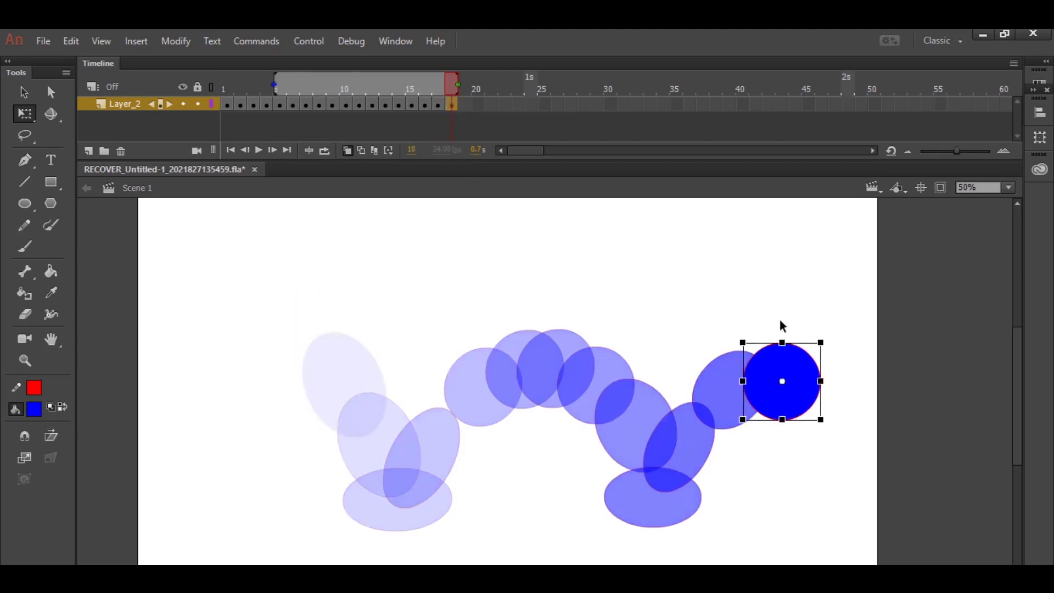
{"action": "left_click_drag", "start_coordinate": [778, 401], "coordinate": [819, 400]}
{"action": "left_click", "coordinate": [464, 113]}
{"action": "key", "text": "F6"}
{"action": "left_click_drag", "start_coordinate": [818, 392], "coordinate": [860, 414]}
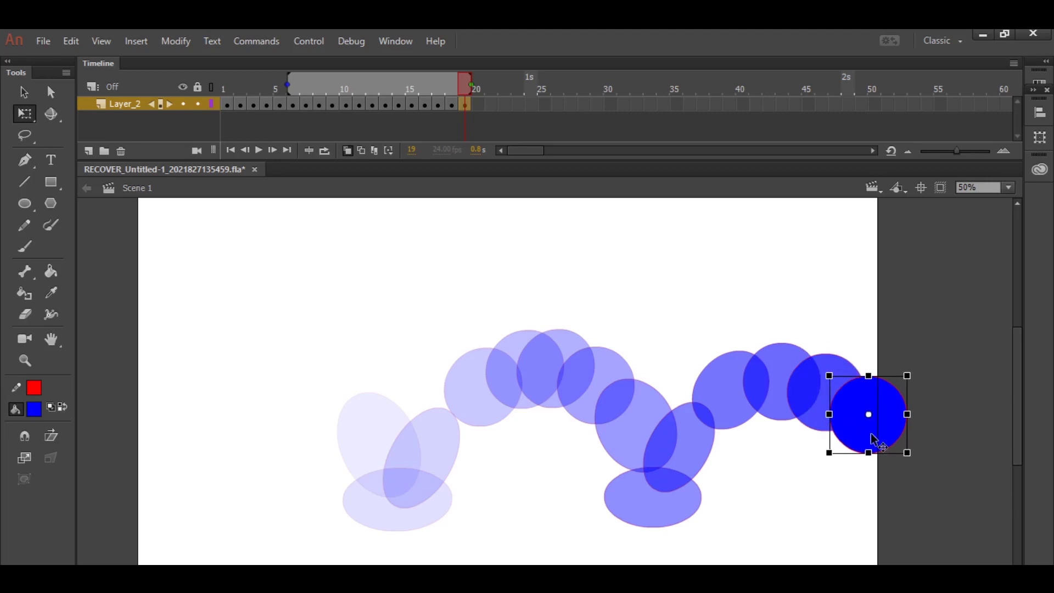
Step: Test the movie to preview the complete bouncing animation
{"action": "left_click", "coordinate": [839, 329]}
{"action": "key", "text": "ctrl+Return"}
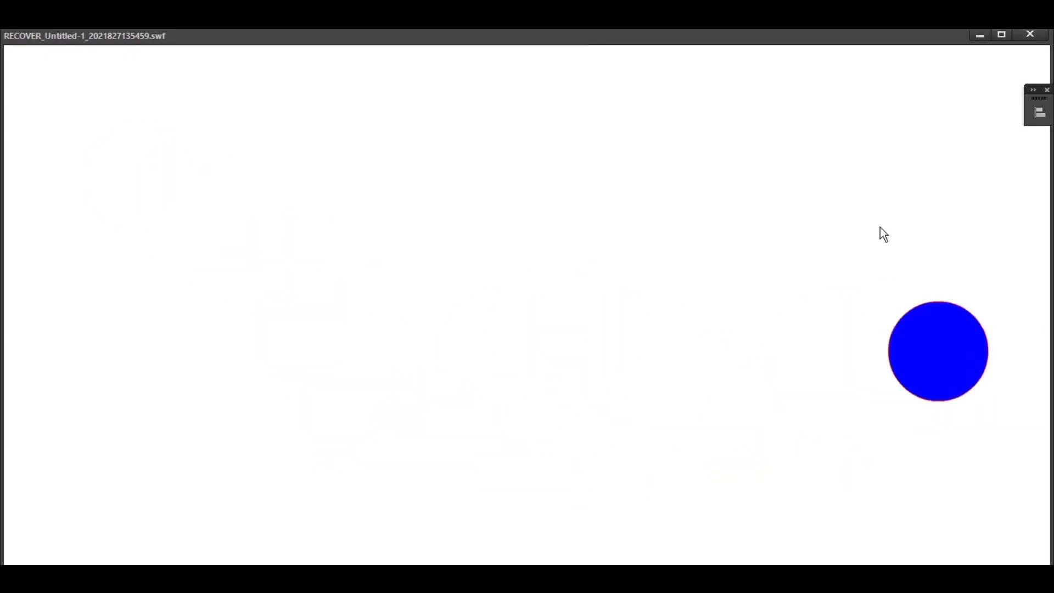
Step: Leave the movie preview, turn off onion skinning and go to the squashed ball at frame 7
{"action": "left_click", "coordinate": [1030, 35]}
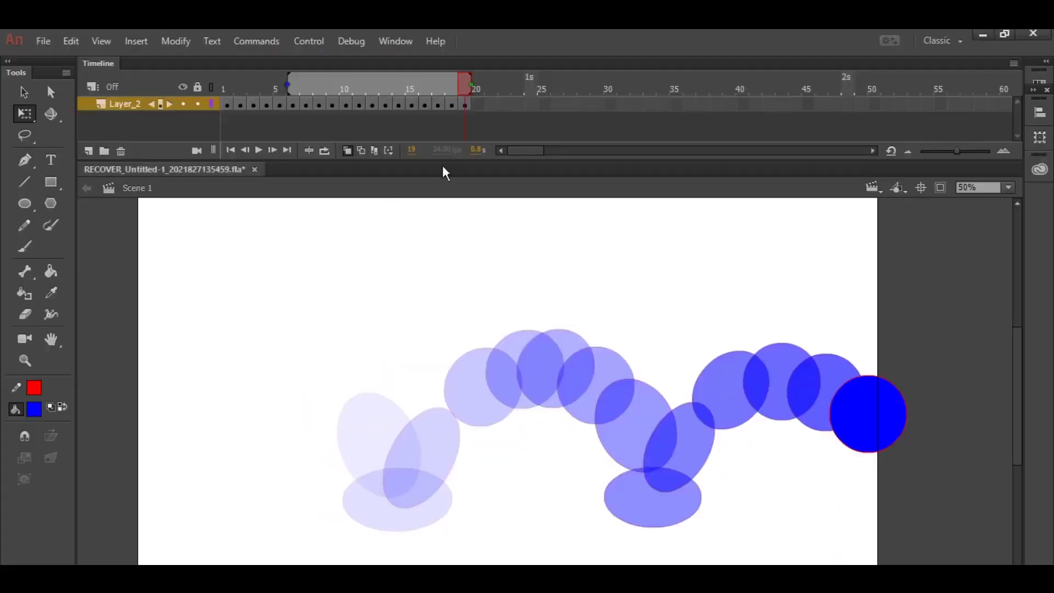
{"action": "left_click", "coordinate": [350, 149]}
{"action": "left_click_drag", "start_coordinate": [313, 80], "coordinate": [309, 122]}
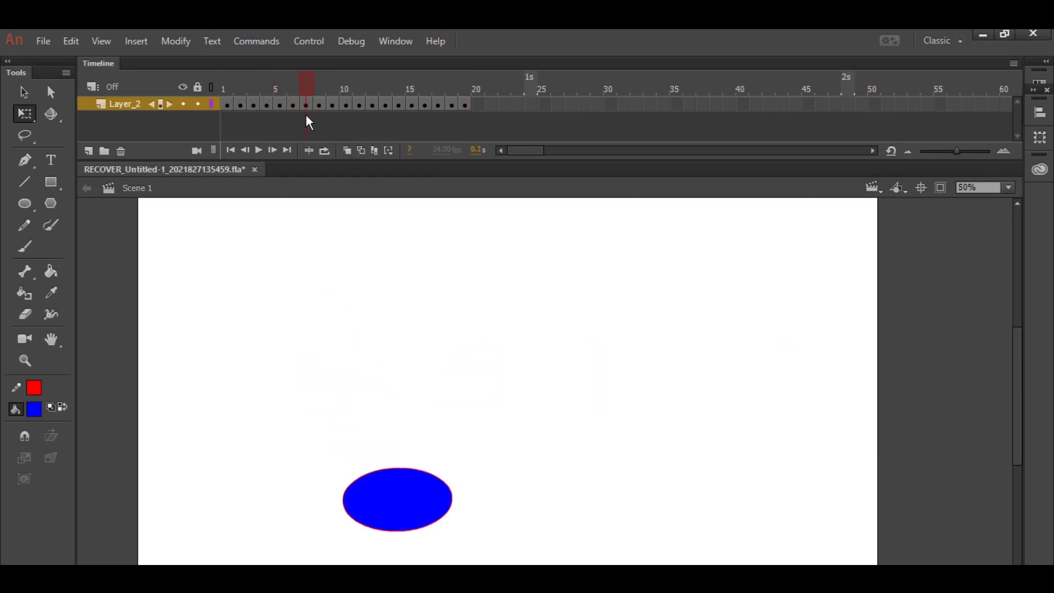
Step: Insert one extra frame after the frame 7 keyframe to hold the squashed pose, and test the movie
{"action": "left_click", "coordinate": [305, 110]}
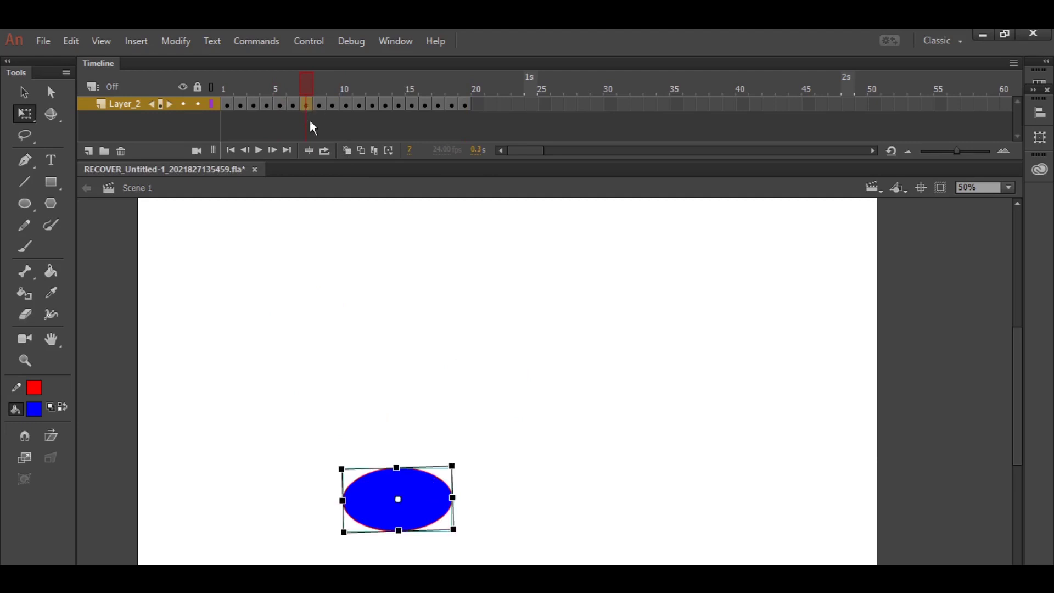
{"action": "right_click", "coordinate": [305, 108]}
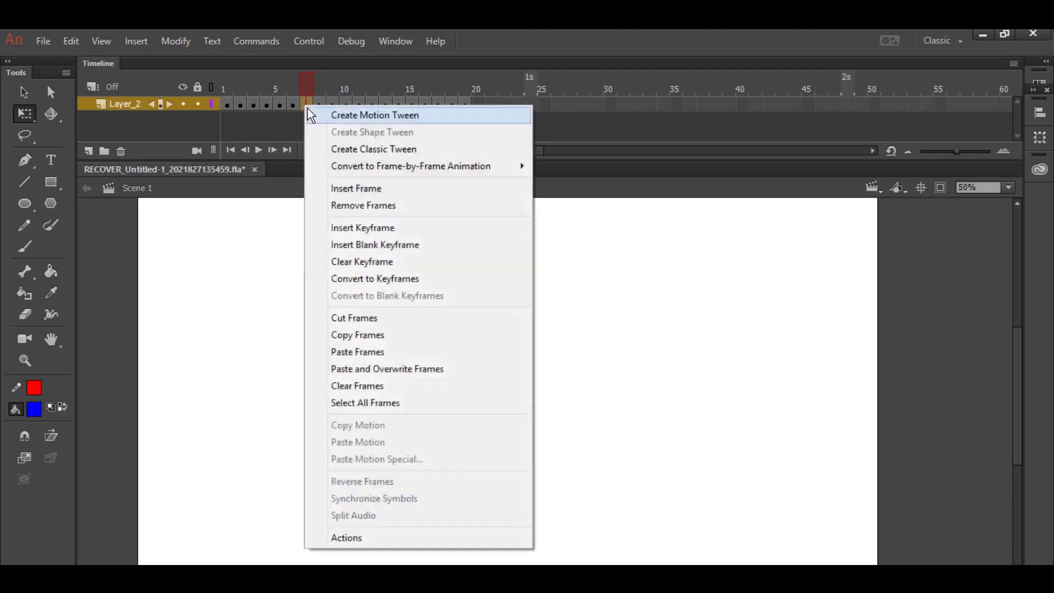
{"action": "left_click", "coordinate": [335, 186]}
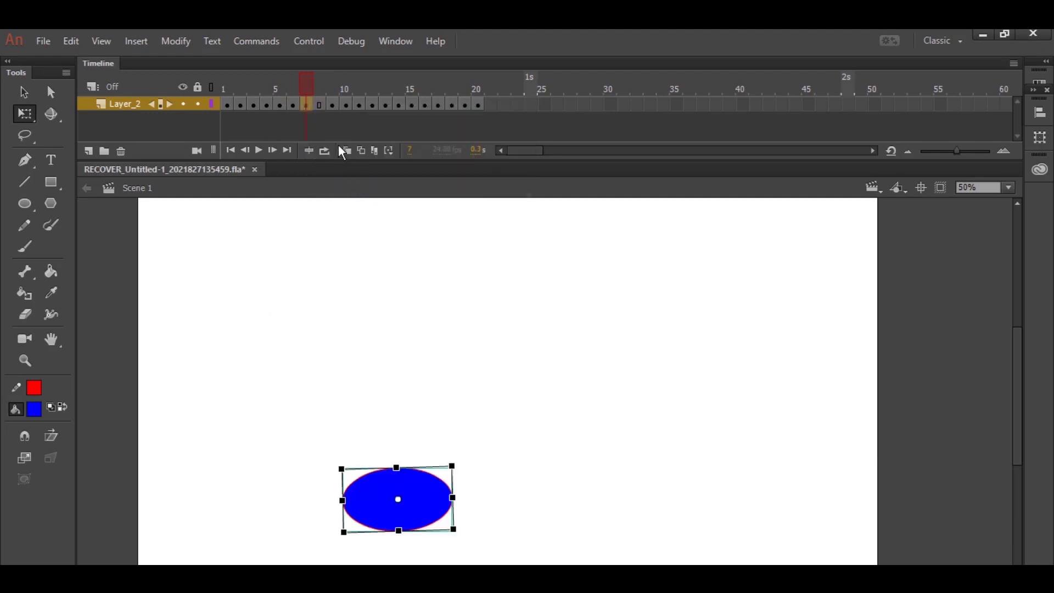
{"action": "key", "text": "ctrl+Return"}
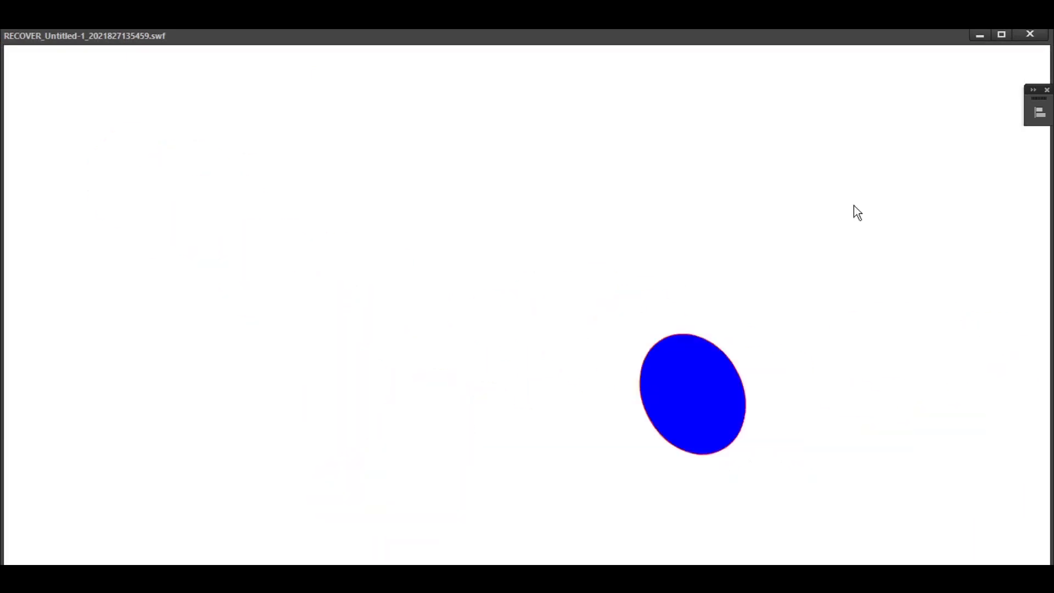
{"action": "left_click", "coordinate": [1030, 35]}
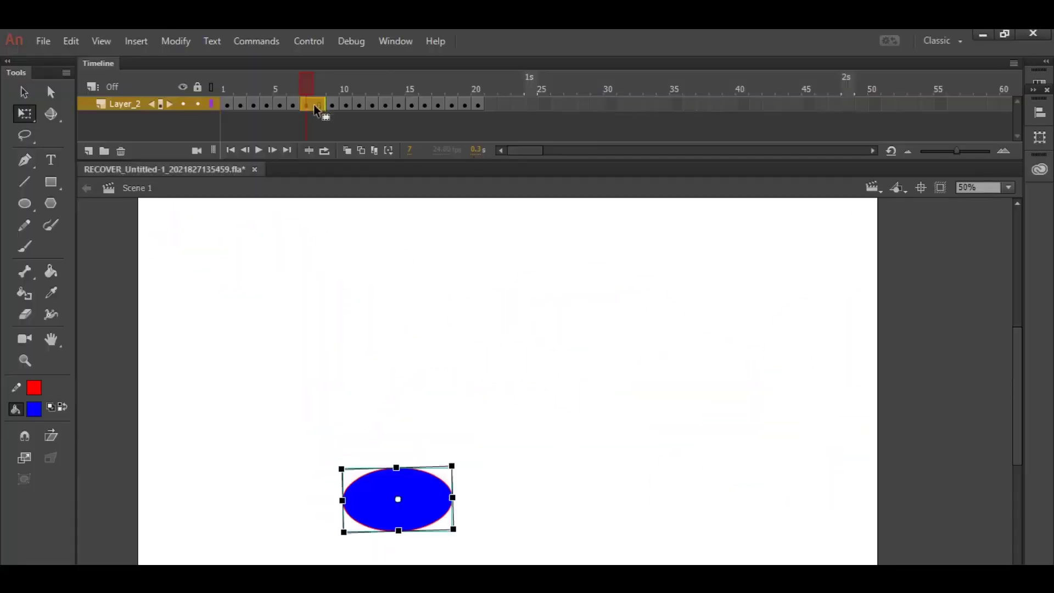
Step: Extend the squashed pose from frame 7 through frame 12 and test the movie with the longer hold
{"action": "key", "text": "F5"}
{"action": "key", "text": "ctrl+Return"}
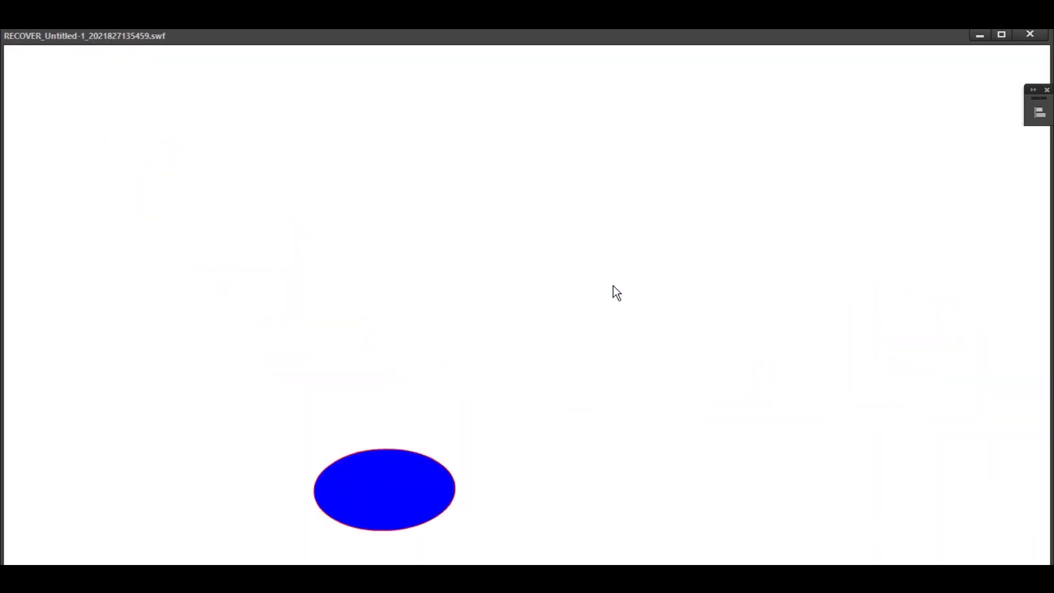
{"action": "left_click", "coordinate": [1030, 34]}
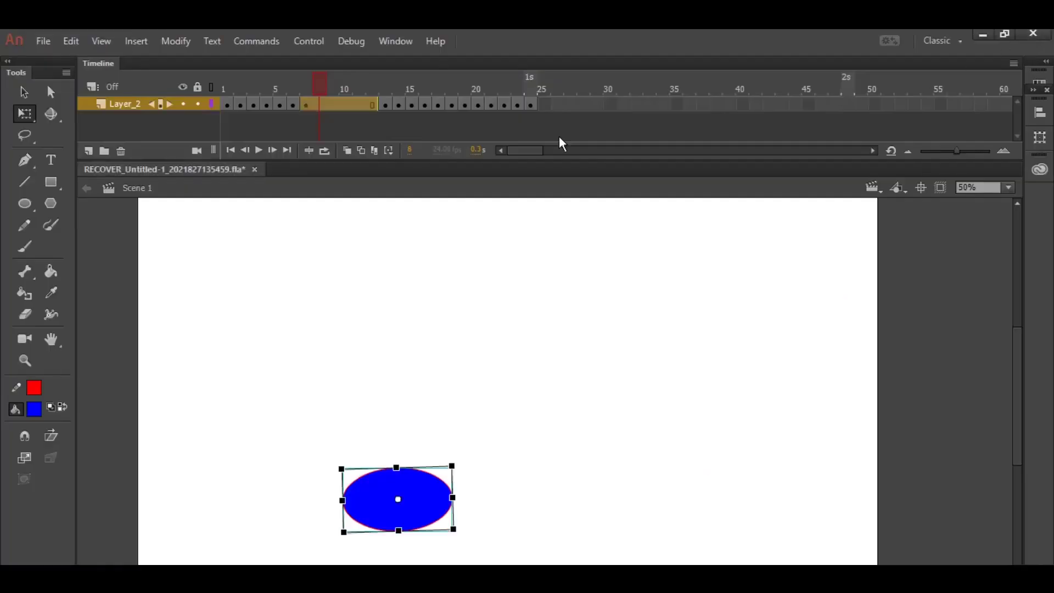
Step: Remove the extra hold frames 8 to 12 that follow the squashed pose's keyframe
{"action": "left_click", "coordinate": [369, 121]}
{"action": "left_click_drag", "start_coordinate": [371, 105], "coordinate": [321, 103]}
{"action": "right_click", "coordinate": [325, 108]}
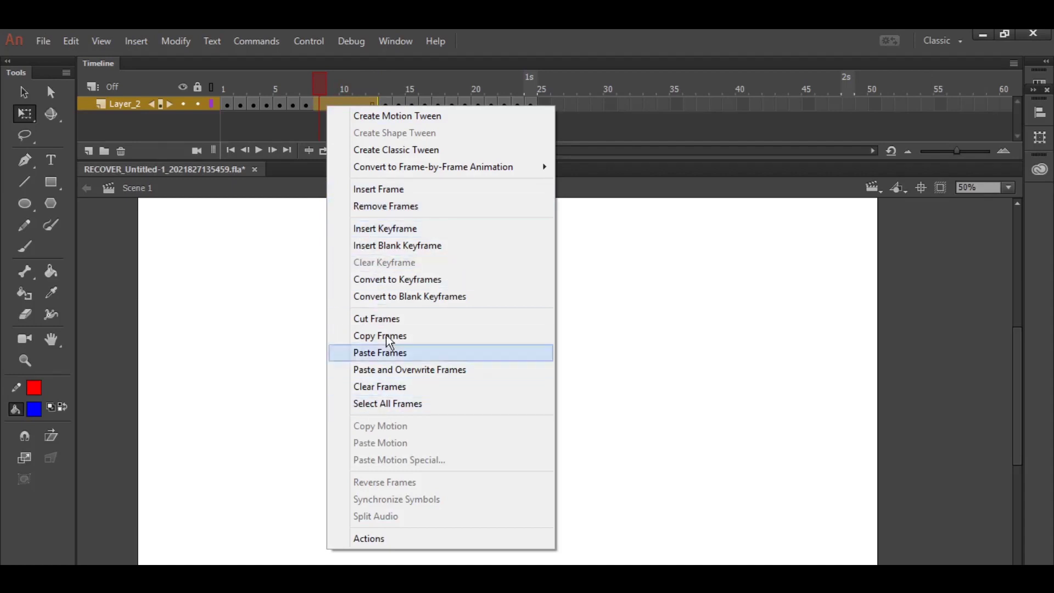
{"action": "left_click", "coordinate": [391, 206]}
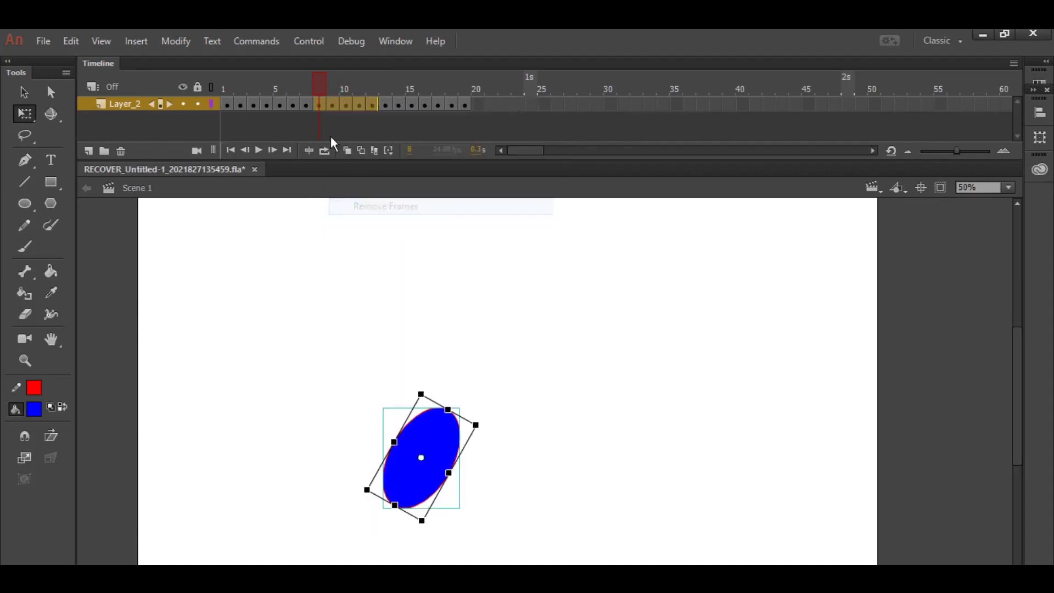
Step: Insert one frame after each of the 19 keyframes so that every pose holds for two frames, extending the animation to frame 38
{"action": "left_click", "coordinate": [231, 106]}
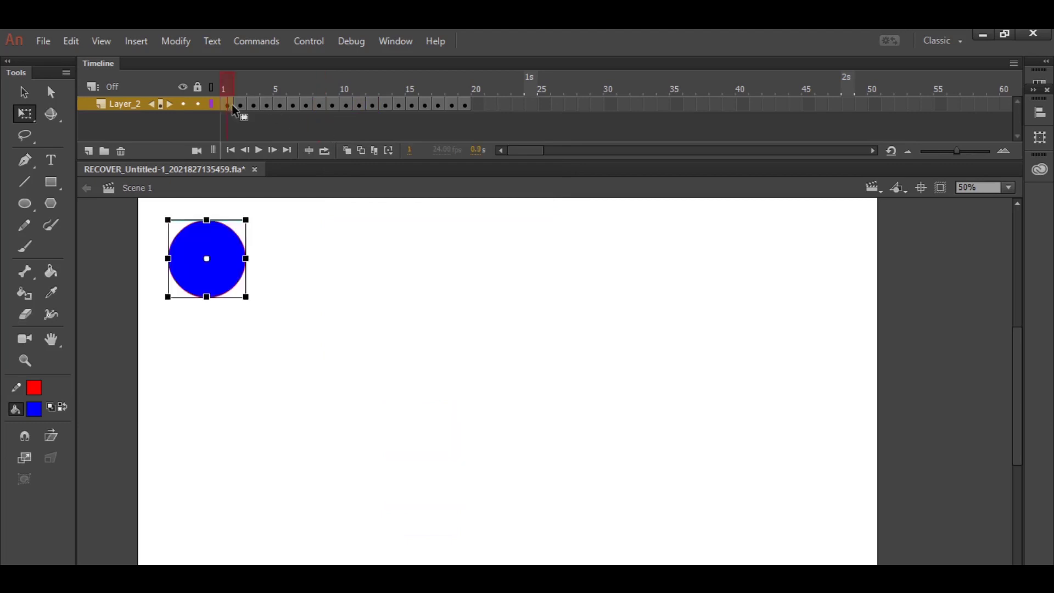
{"action": "key", "text": "F5"}
{"action": "left_click", "coordinate": [242, 107]}
{"action": "left_click", "coordinate": [255, 110]}
{"action": "key", "text": "F5"}
{"action": "left_click", "coordinate": [279, 109]}
{"action": "key", "text": "F5"}
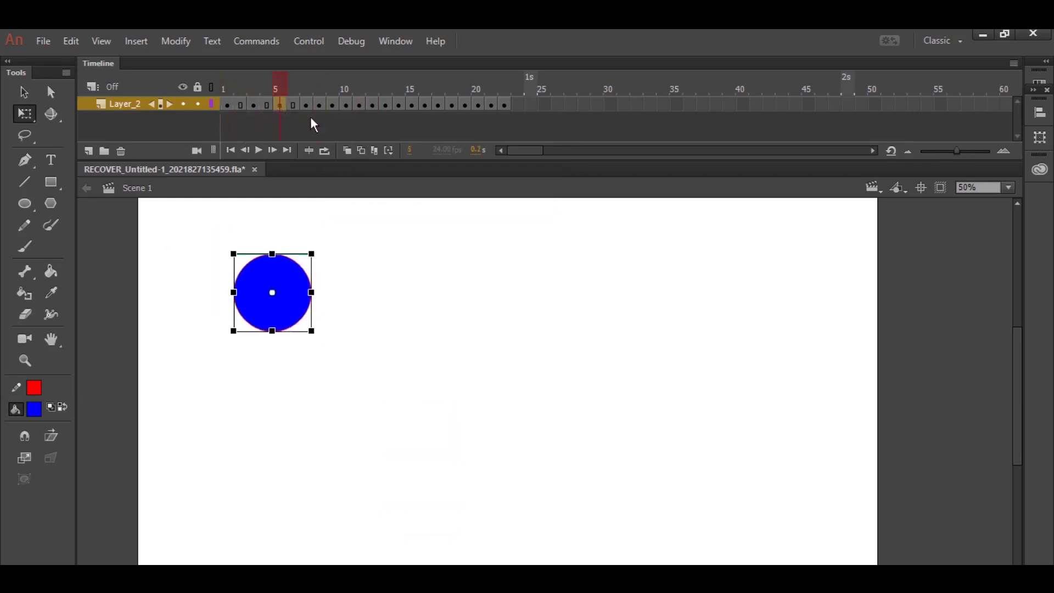
{"action": "left_click", "coordinate": [306, 110]}
{"action": "key", "text": "F5"}
{"action": "left_click", "coordinate": [333, 109]}
{"action": "key", "text": "F5"}
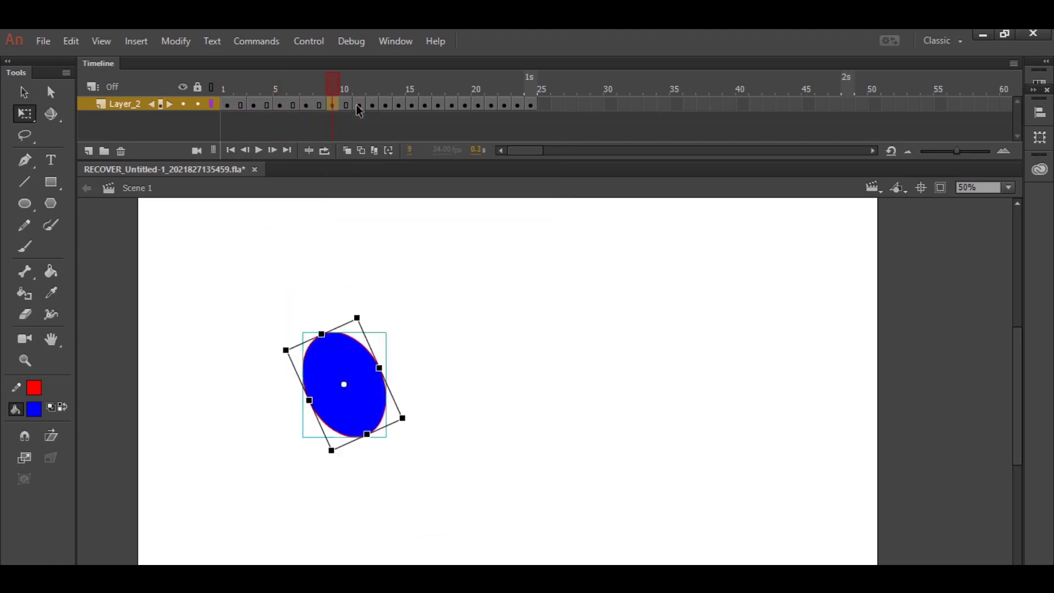
{"action": "left_click", "coordinate": [360, 109]}
{"action": "key", "text": "F5"}
{"action": "left_click", "coordinate": [387, 109]}
{"action": "key", "text": "F5"}
{"action": "left_click", "coordinate": [413, 109]}
{"action": "key", "text": "F5"}
{"action": "left_click", "coordinate": [439, 108]}
{"action": "key", "text": "F5"}
{"action": "left_click", "coordinate": [466, 105]}
{"action": "key", "text": "F5"}
{"action": "left_click", "coordinate": [492, 106]}
{"action": "key", "text": "F5"}
{"action": "left_click", "coordinate": [519, 107]}
{"action": "key", "text": "F5"}
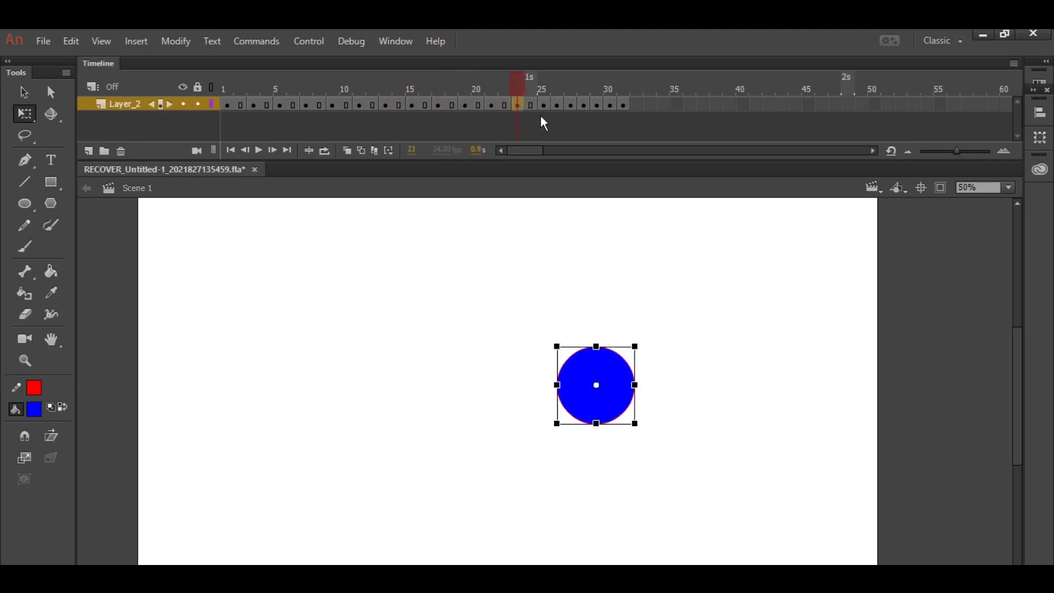
{"action": "left_click", "coordinate": [544, 106]}
{"action": "key", "text": "F5"}
{"action": "left_click", "coordinate": [571, 105]}
{"action": "key", "text": "F5"}
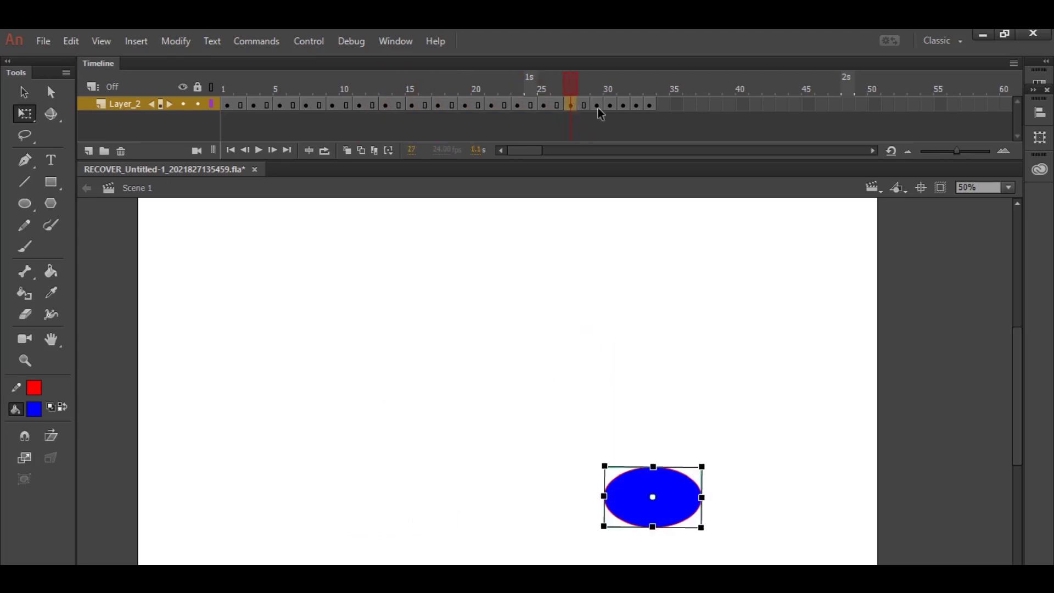
{"action": "left_click", "coordinate": [598, 106]}
{"action": "key", "text": "F5"}
{"action": "left_click", "coordinate": [624, 106]}
{"action": "key", "text": "F5"}
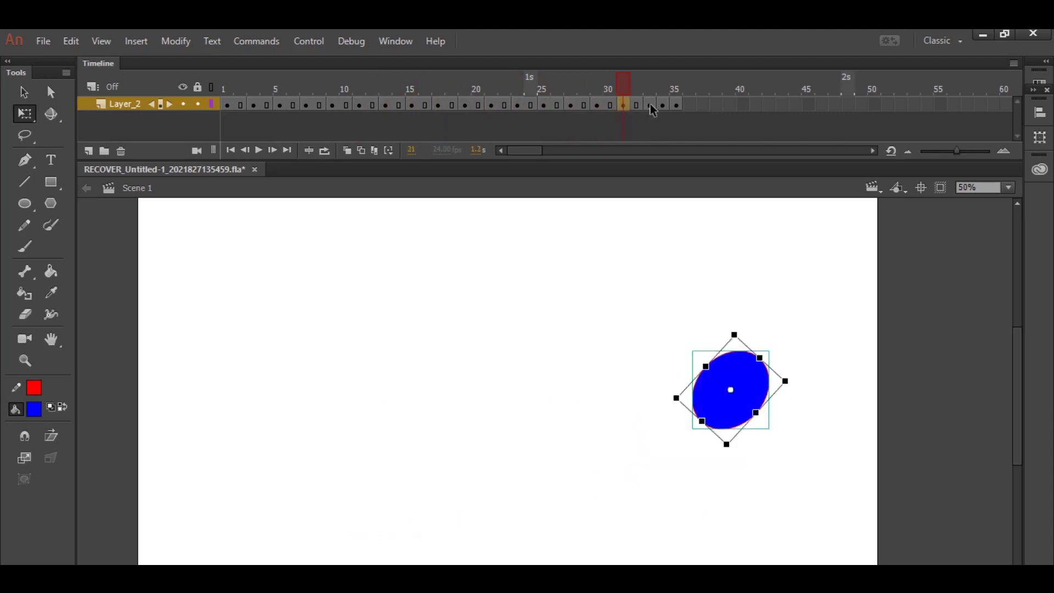
{"action": "left_click", "coordinate": [650, 105]}
{"action": "key", "text": "F5"}
{"action": "left_click", "coordinate": [678, 104]}
{"action": "key", "text": "F5"}
{"action": "left_click", "coordinate": [704, 105]}
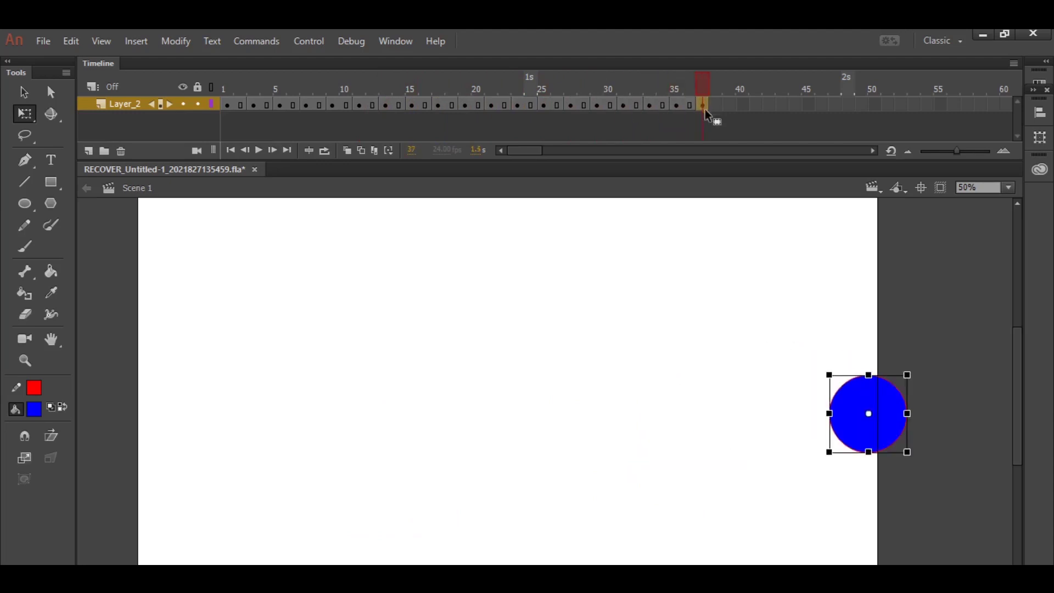
{"action": "left_click", "coordinate": [687, 125]}
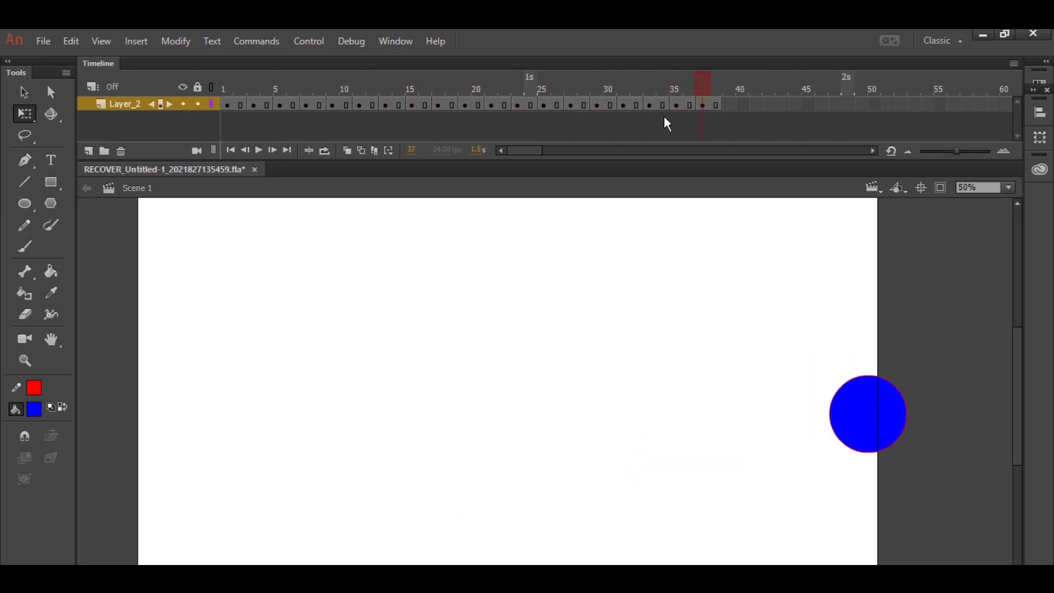
Step: Test the movie twice to preview the two-frame timing, returning the playhead to frame 1 between tests
{"action": "key", "text": "ctrl+Return"}
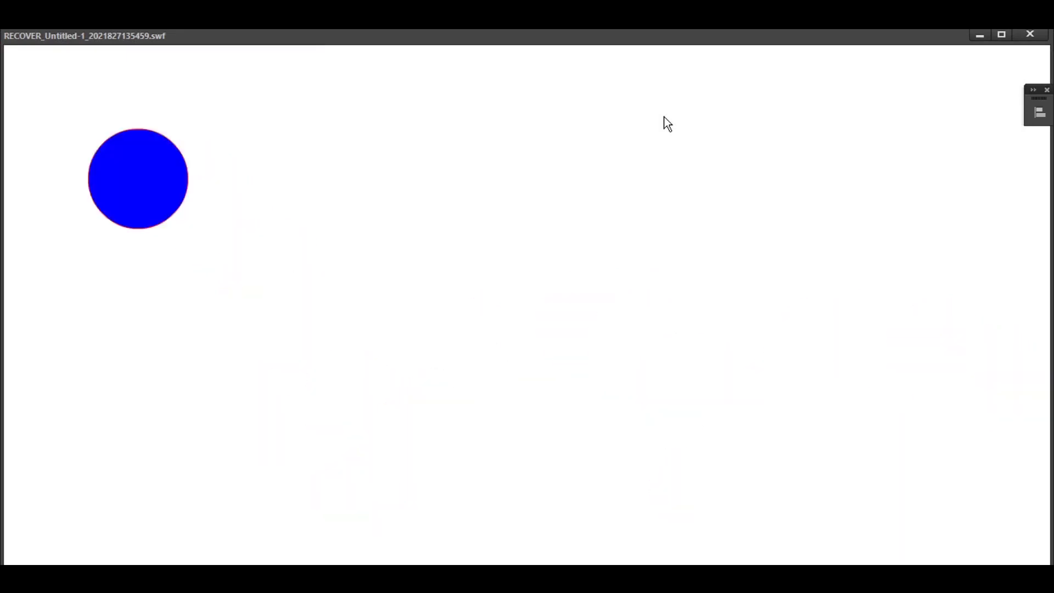
{"action": "left_click", "coordinate": [1030, 36]}
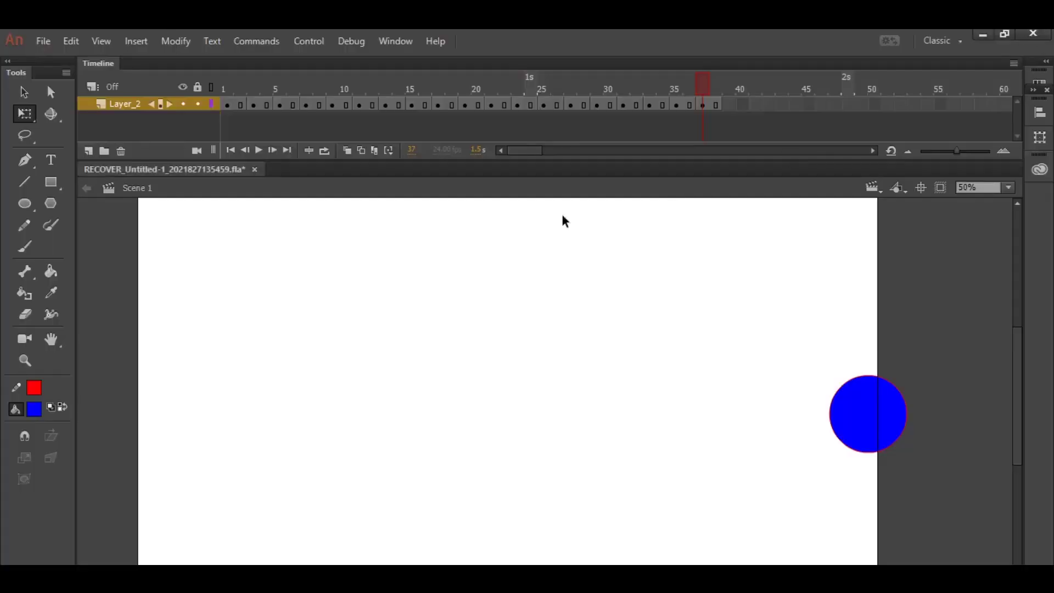
{"action": "left_click_drag", "start_coordinate": [340, 86], "coordinate": [227, 116]}
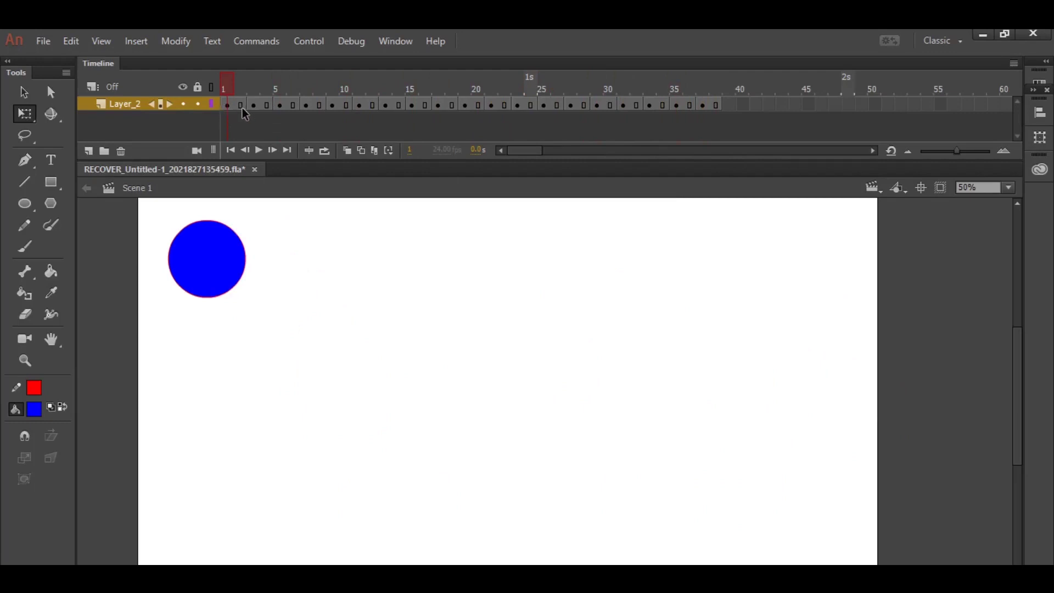
{"action": "key", "text": "ctrl+Return"}
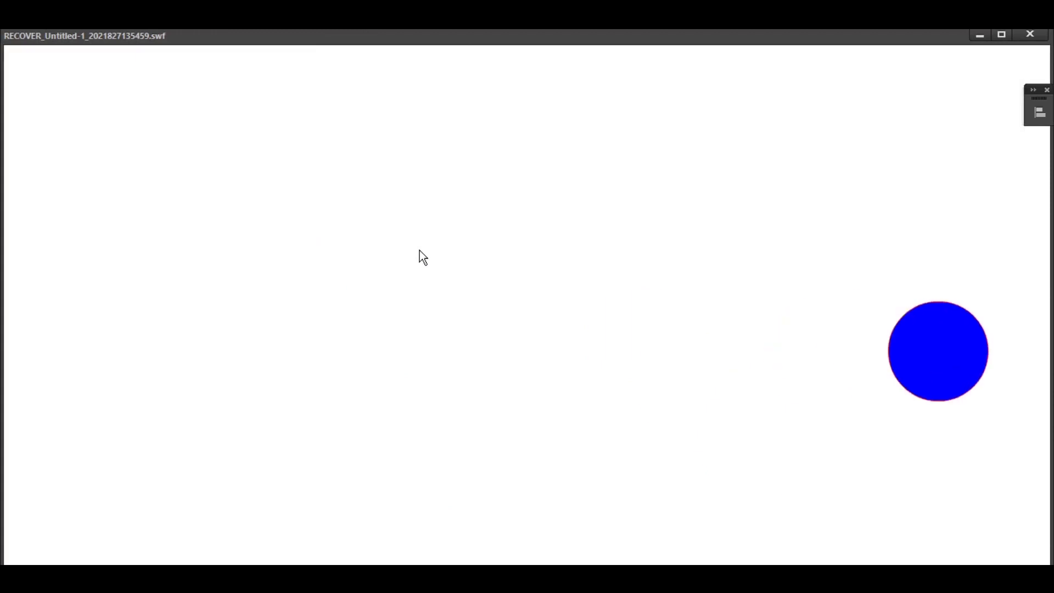
{"action": "left_click", "coordinate": [1027, 34]}
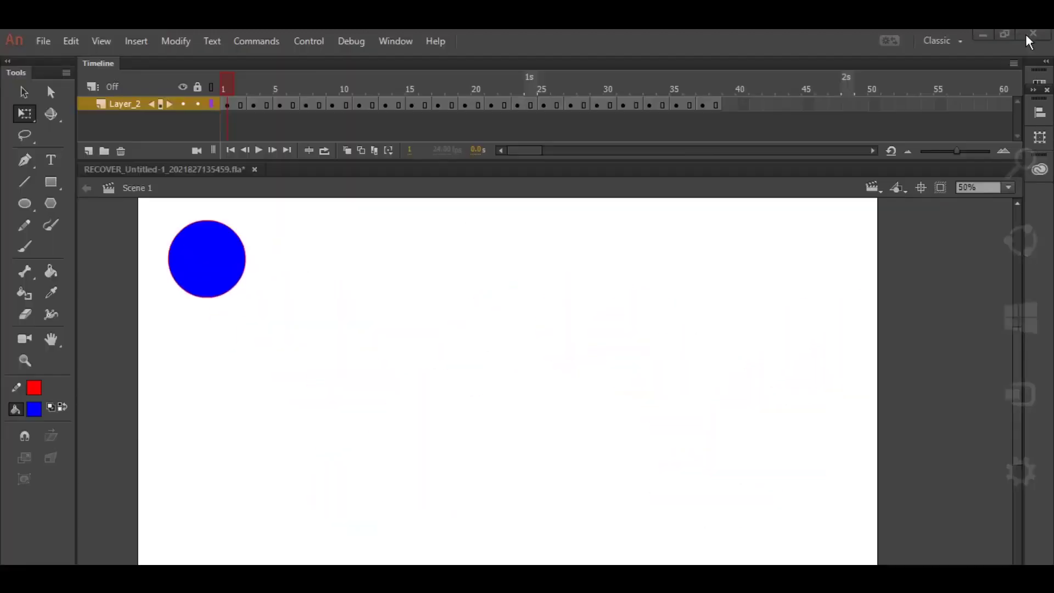